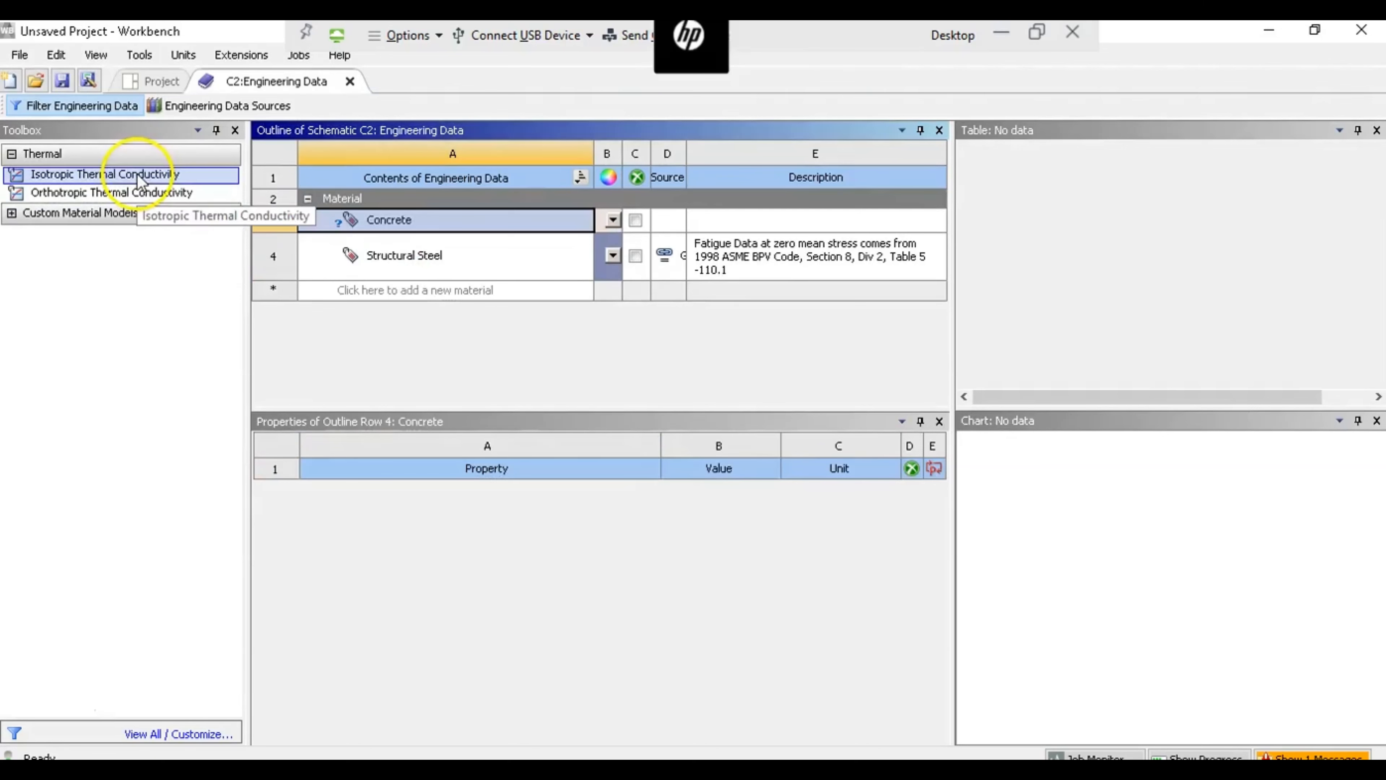
# - Add Isotropic Thermal Conductivity to the Concrete material and set it to 0.81 BTU/(ft^2 hr (F/ft))
pyautogui.moveTo(140, 175); pyautogui.dragTo(486, 480)
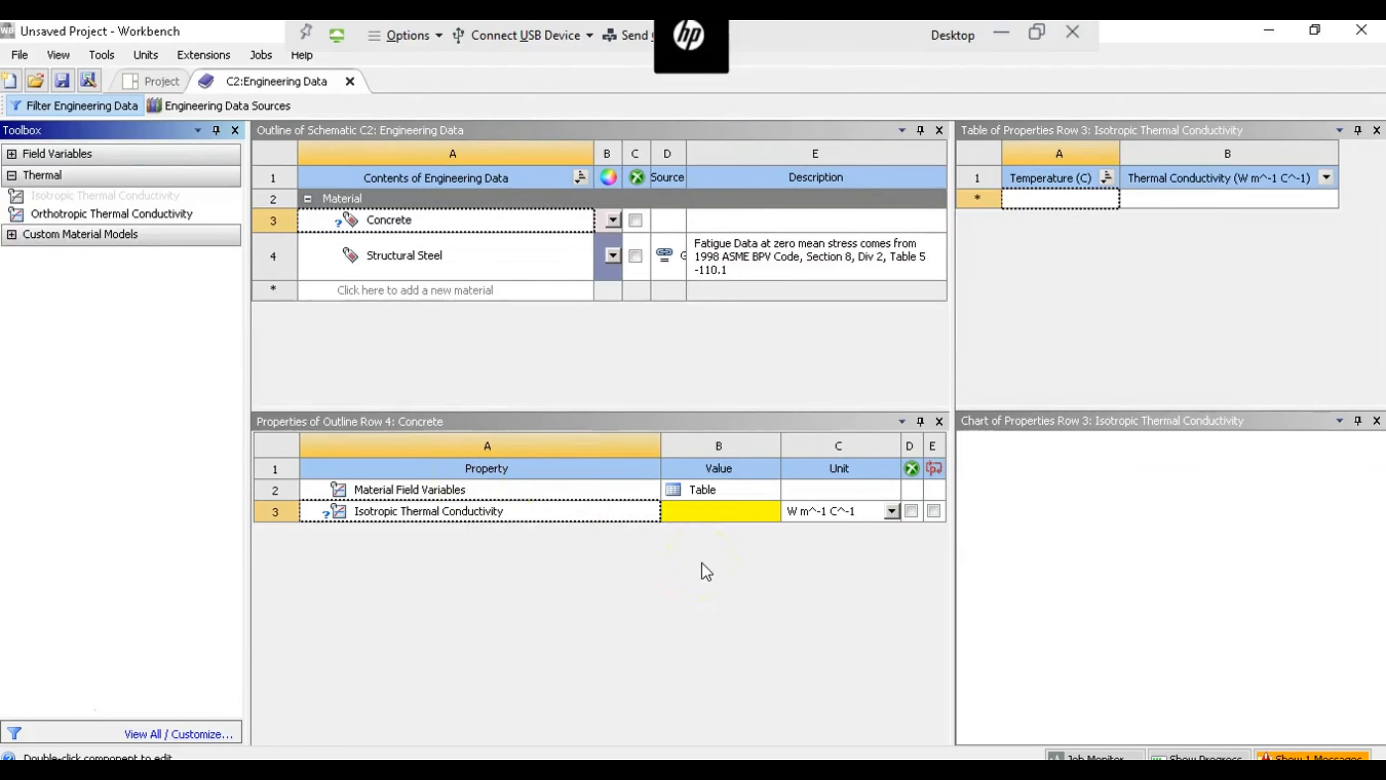
pyautogui.click(891, 510)
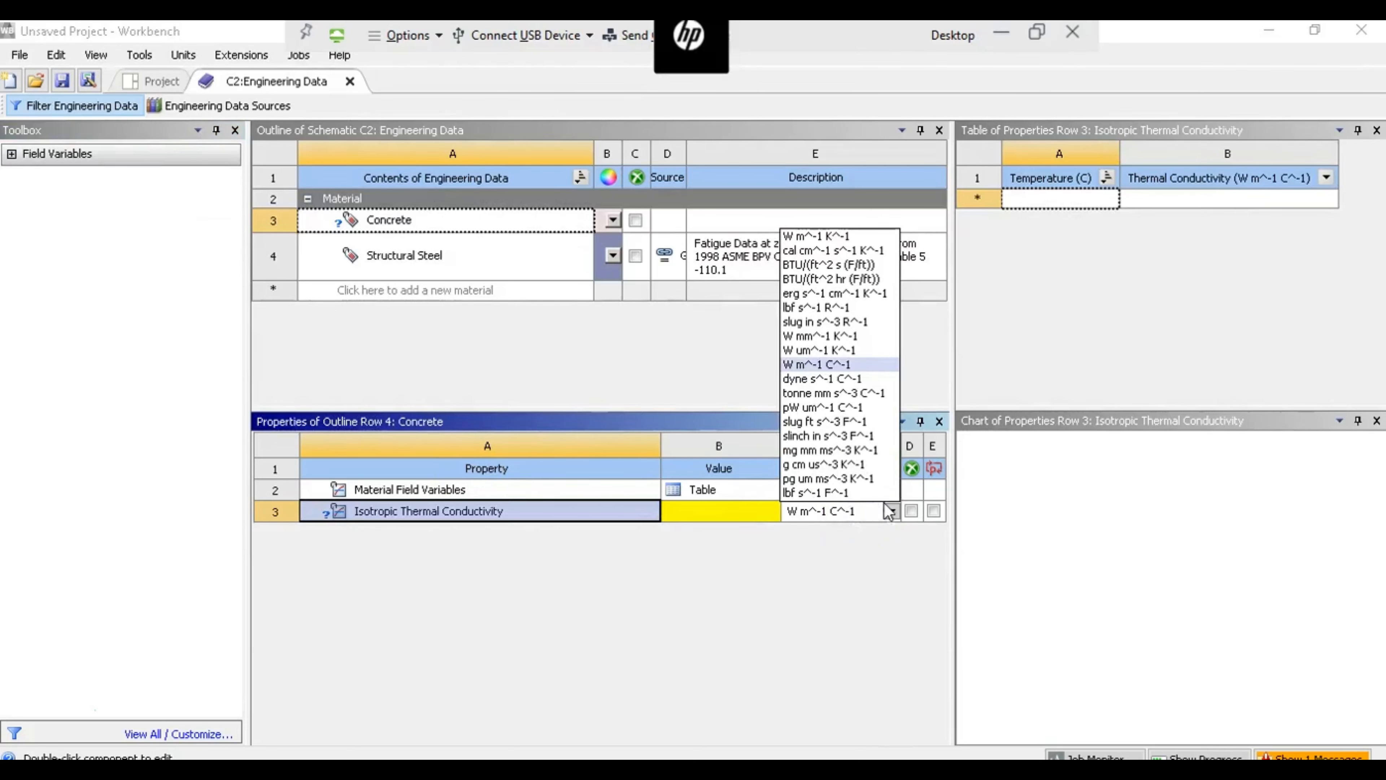
pyautogui.click(836, 279)
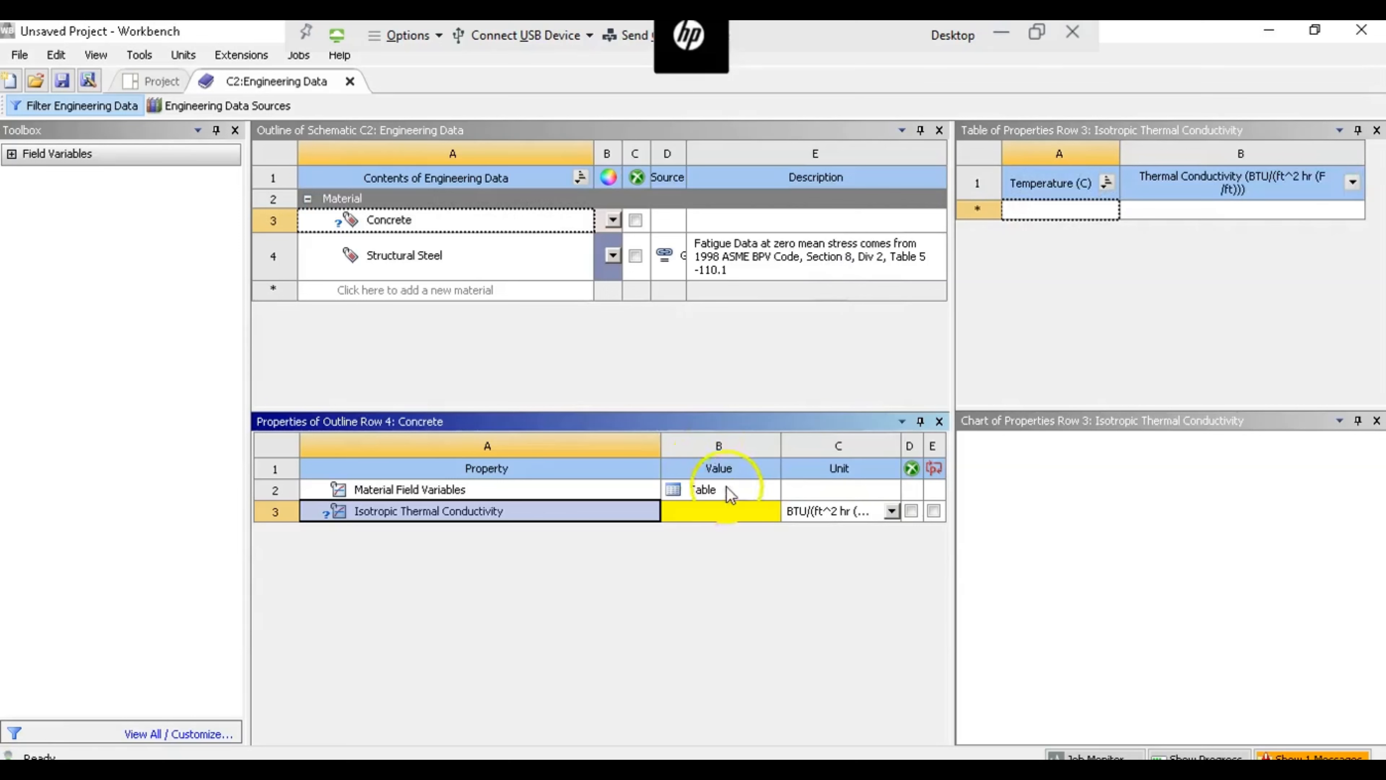
pyautogui.click(724, 514)
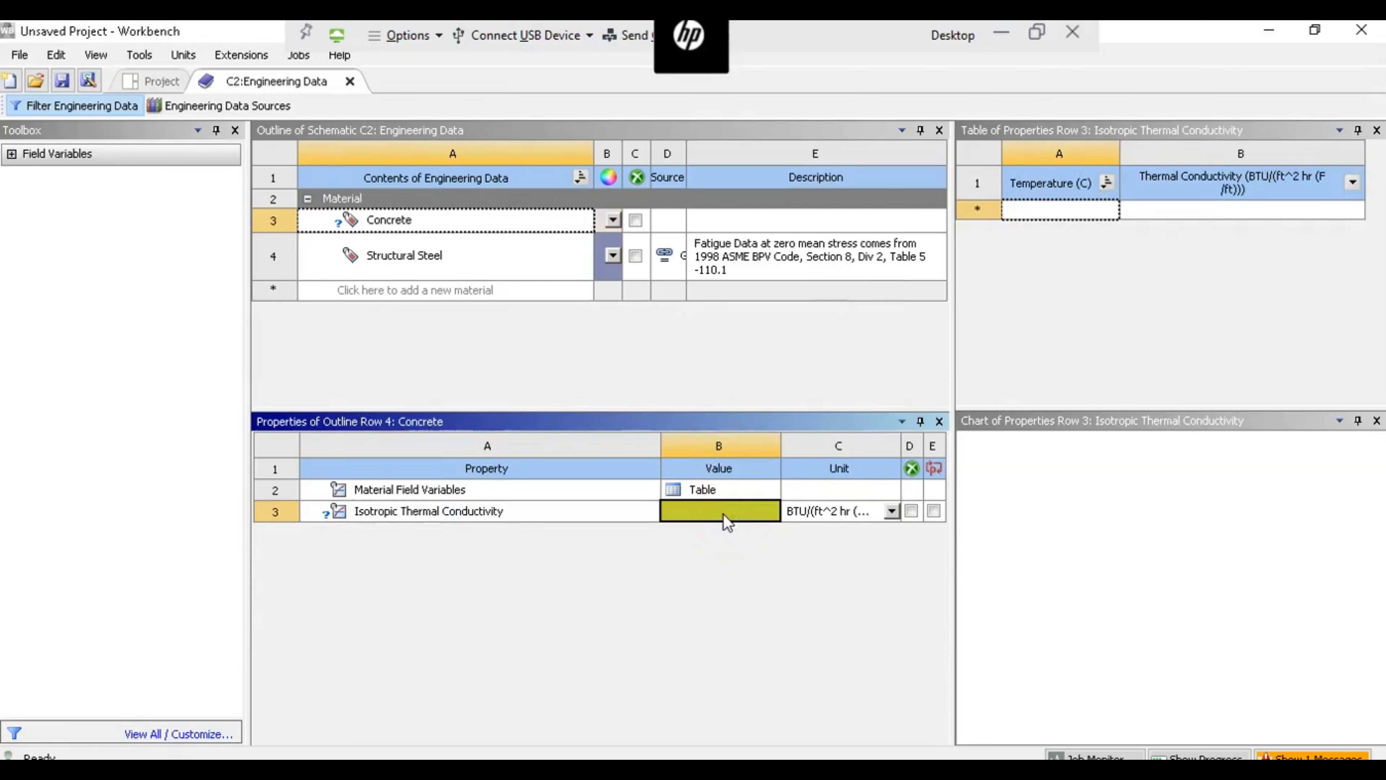
pyautogui.write('0.81')
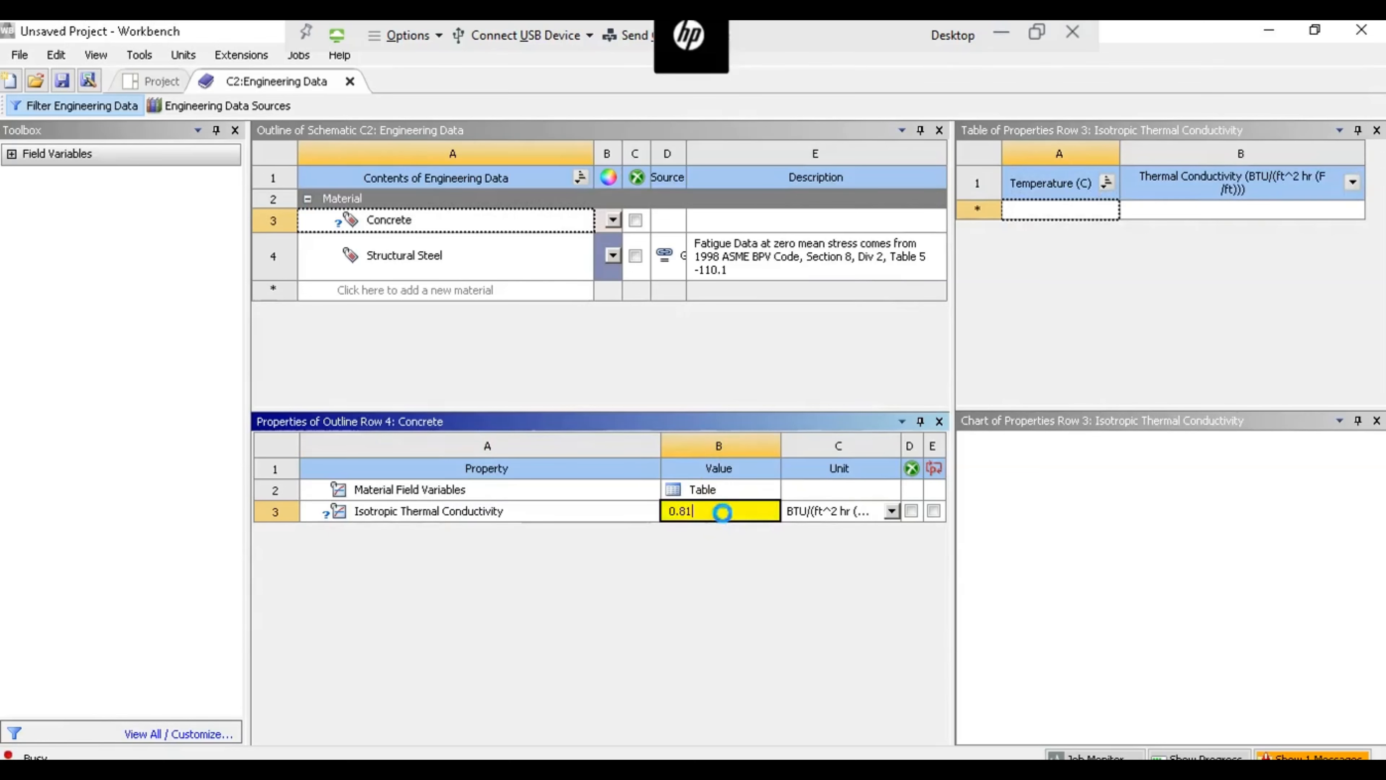
pyautogui.press('Return')
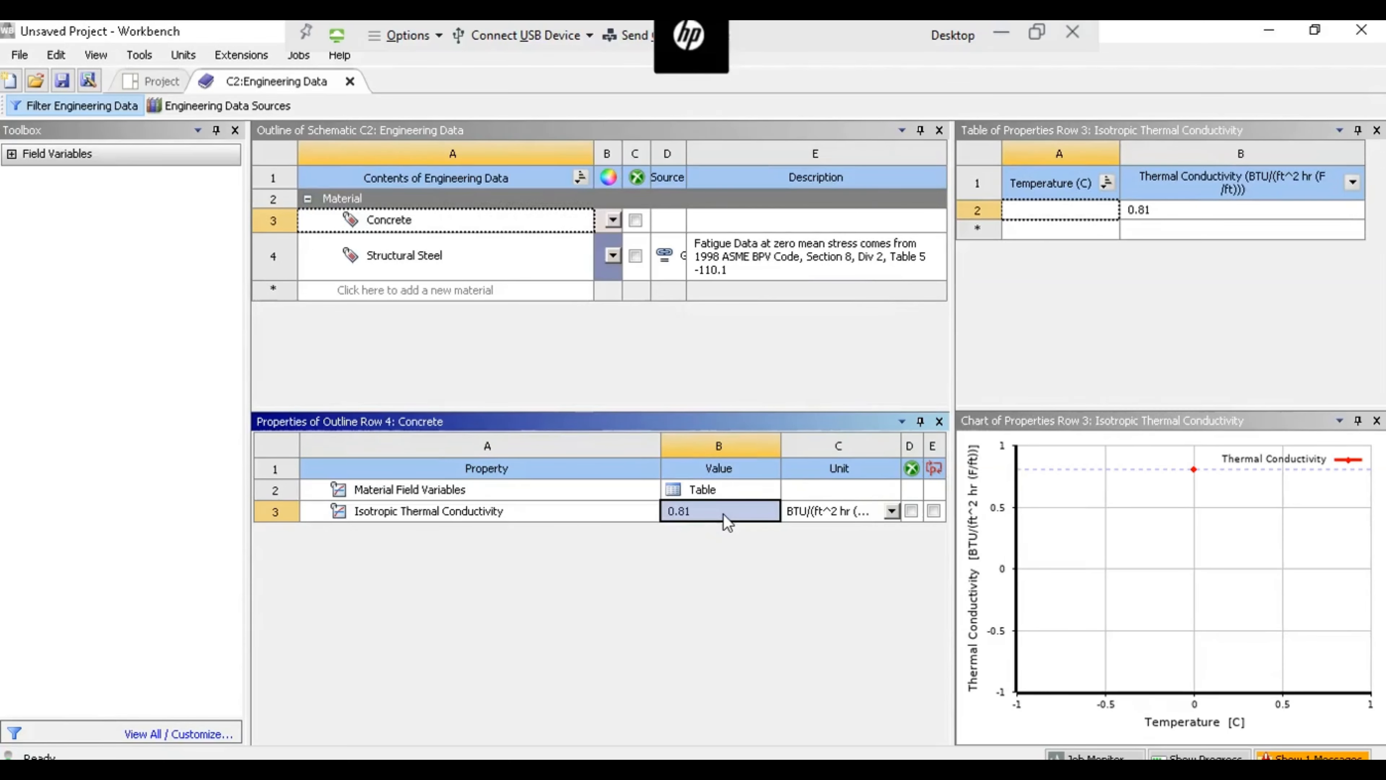
# - Add a new material named Plastic and give it the Isotropic Thermal Conductivity property
pyautogui.click(414, 291)
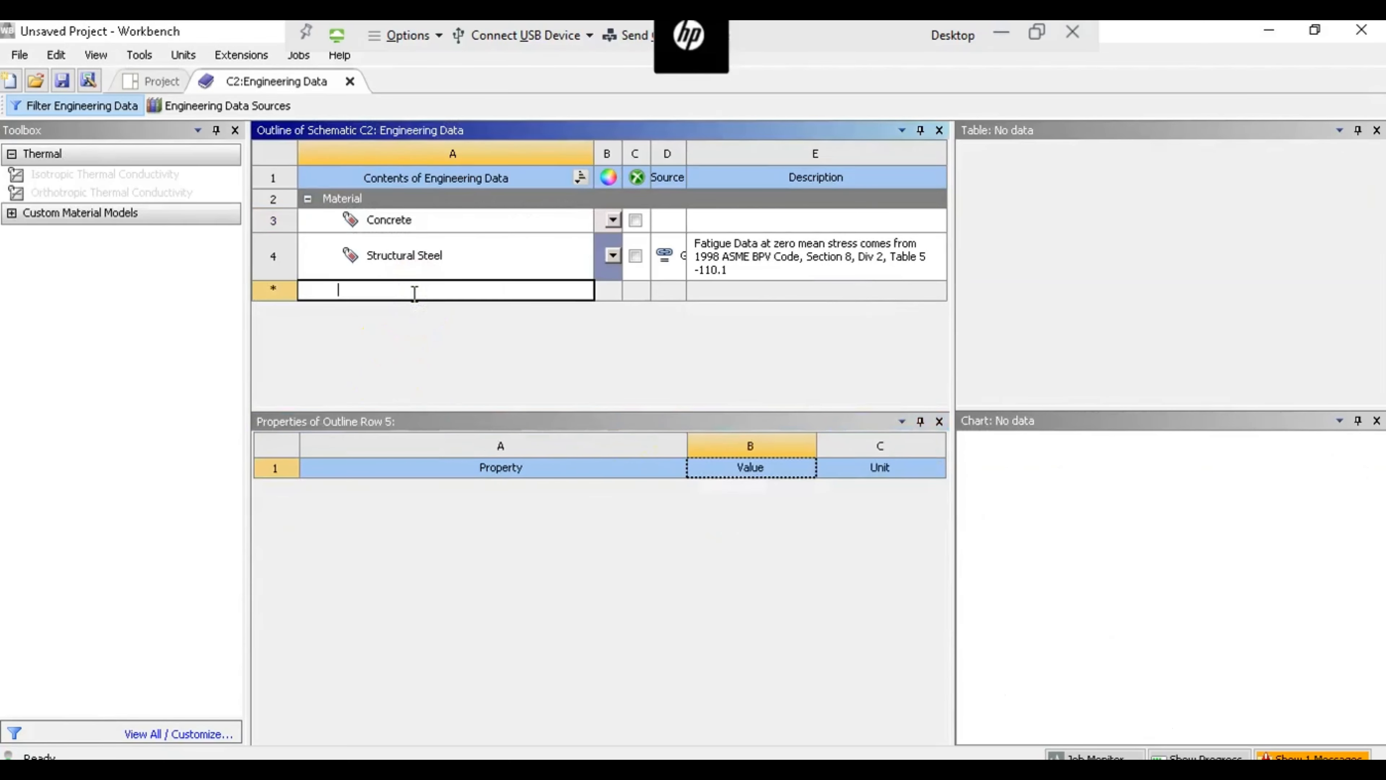
pyautogui.write('Plastic')
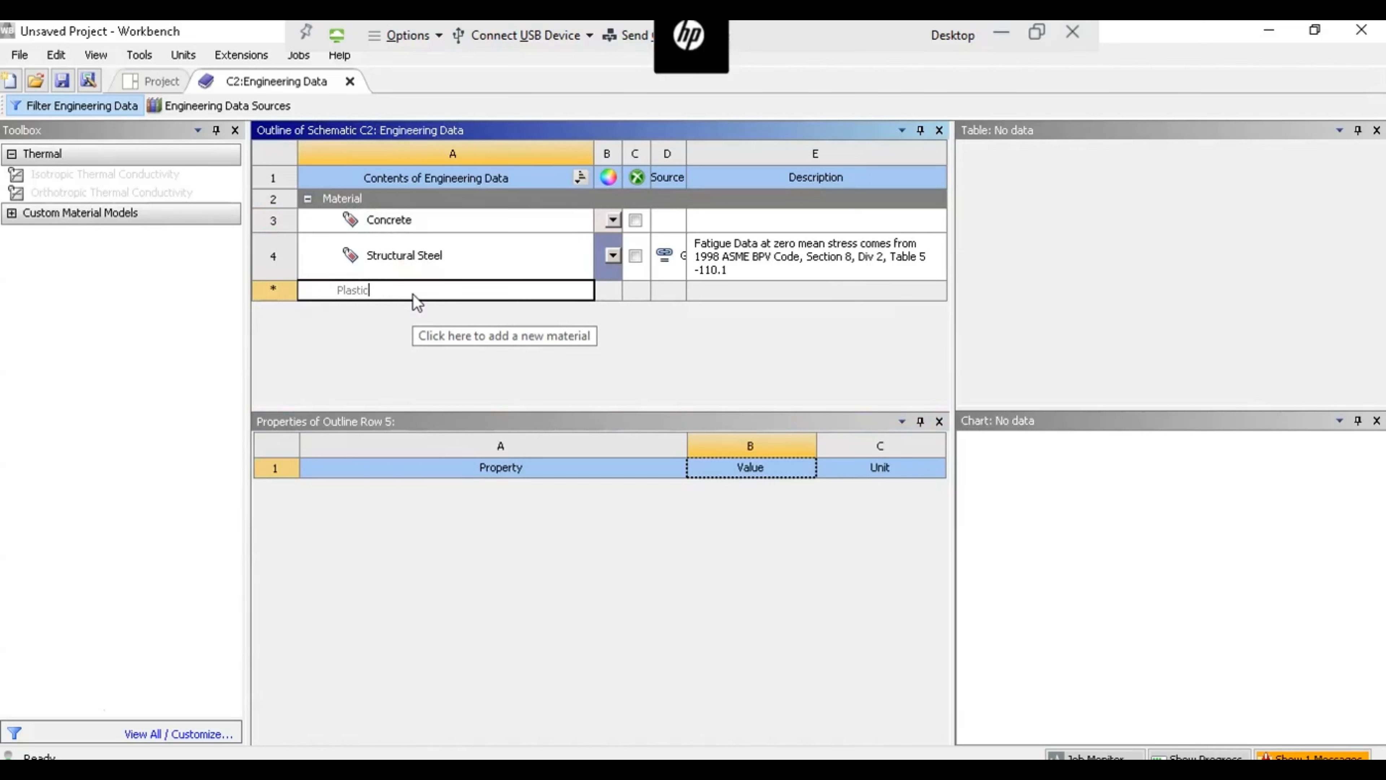
pyautogui.press('Return')
pyautogui.click(151, 175)
pyautogui.doubleClick(150, 176)
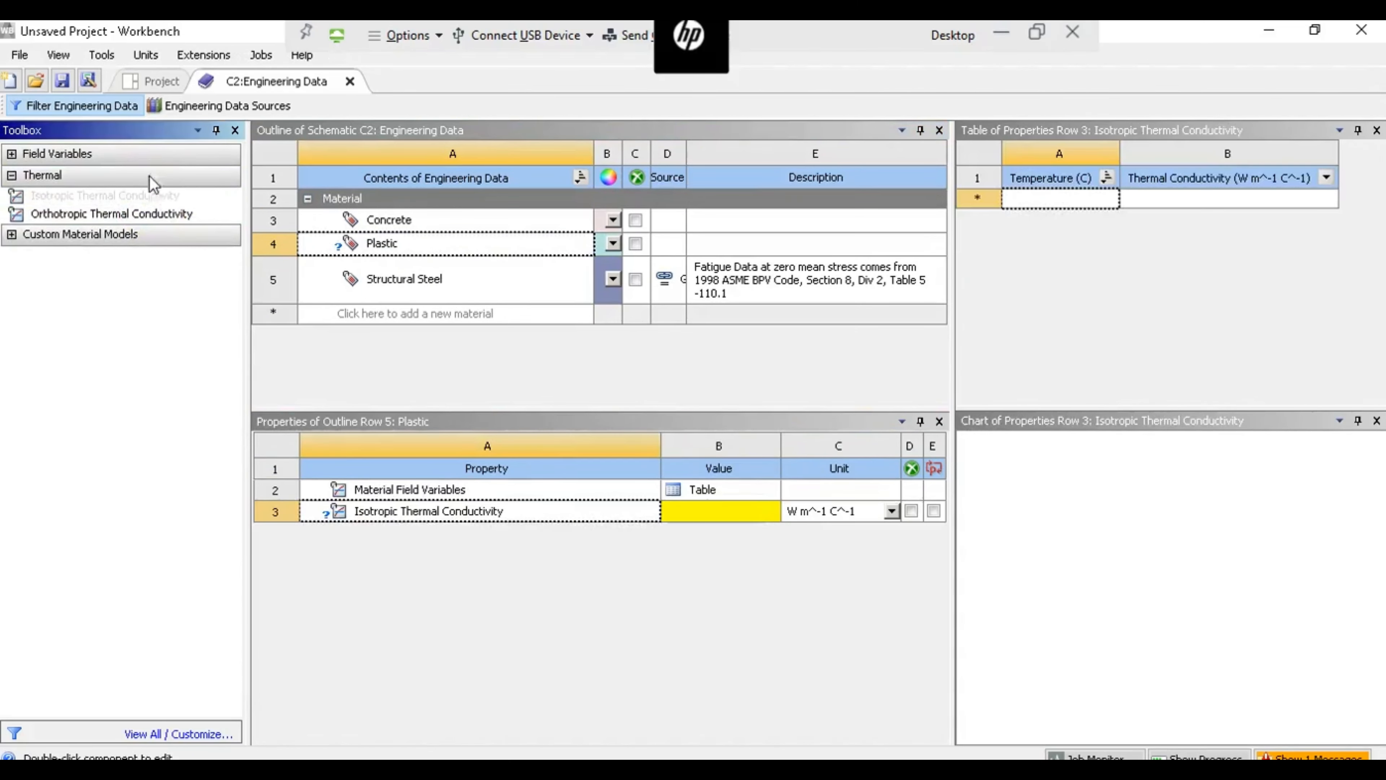
# - Set Plastic's isotropic thermal conductivity to 0.195 BTU/(ft^2 hr (F/ft)) and close the engineering data
pyautogui.click(838, 512)
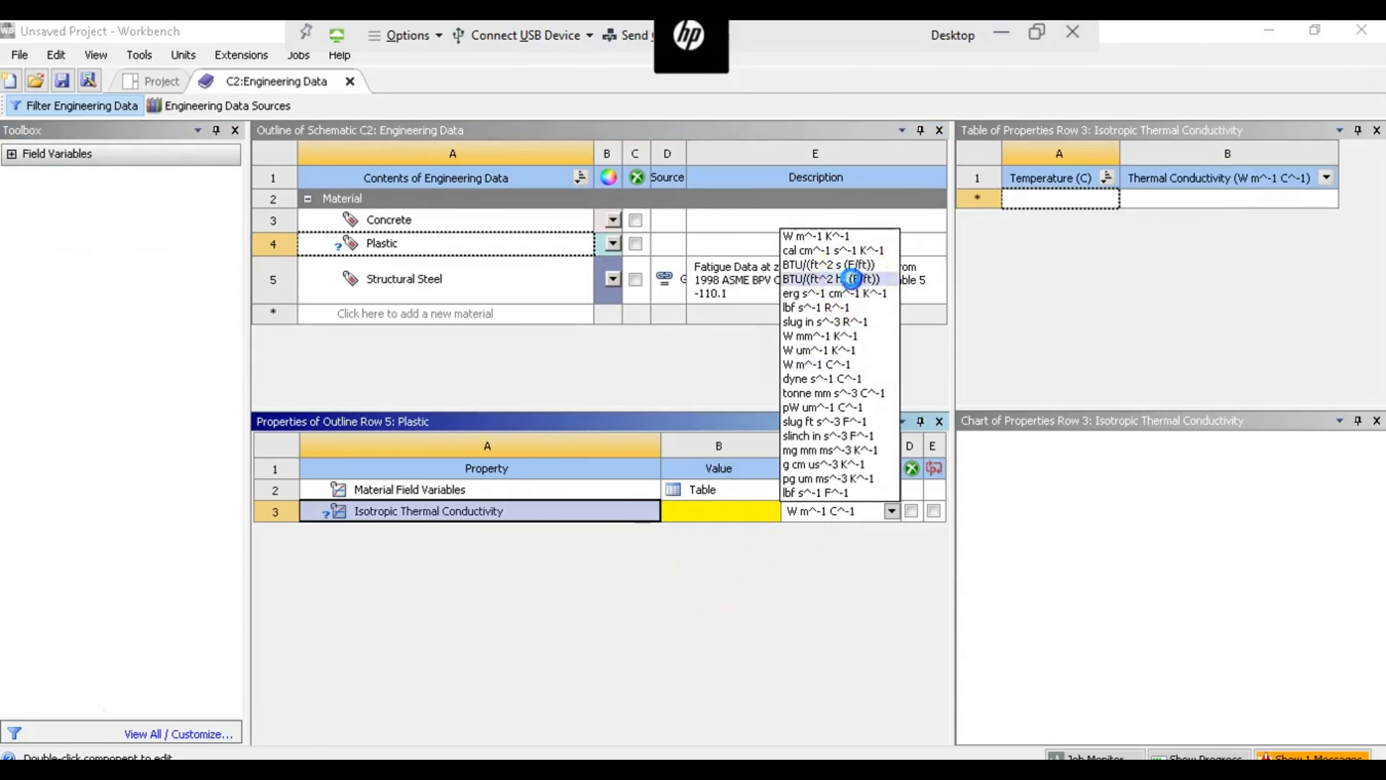
pyautogui.click(858, 279)
pyautogui.click(707, 513)
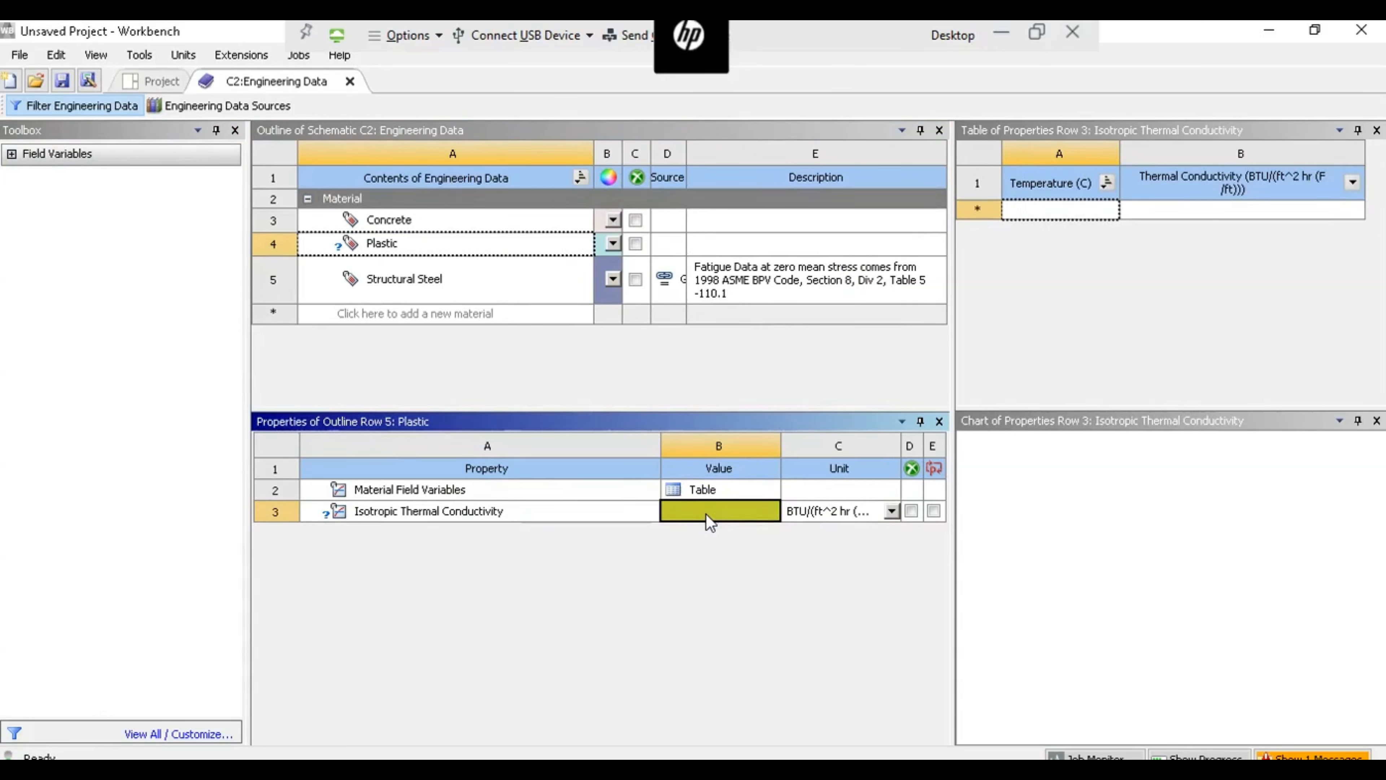
pyautogui.write('0.195')
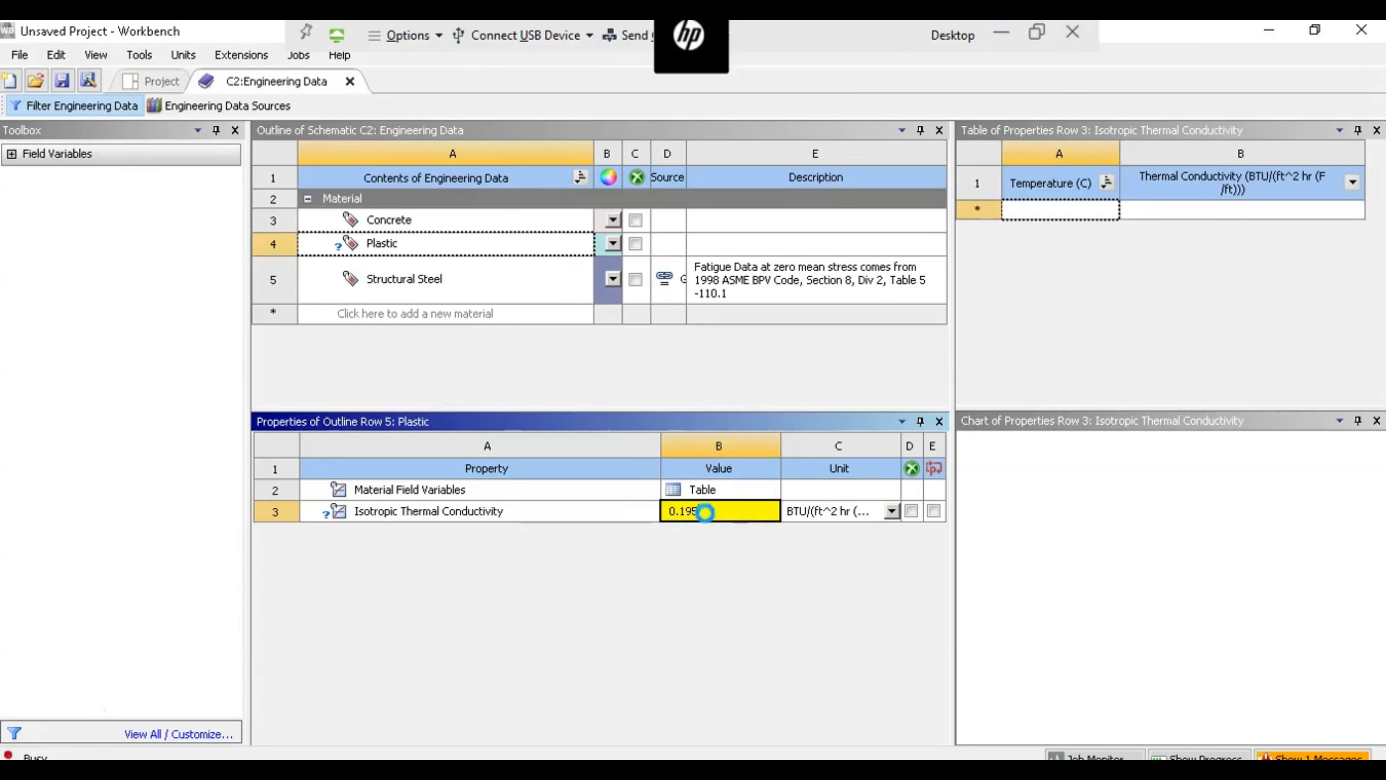
pyautogui.press('Return')
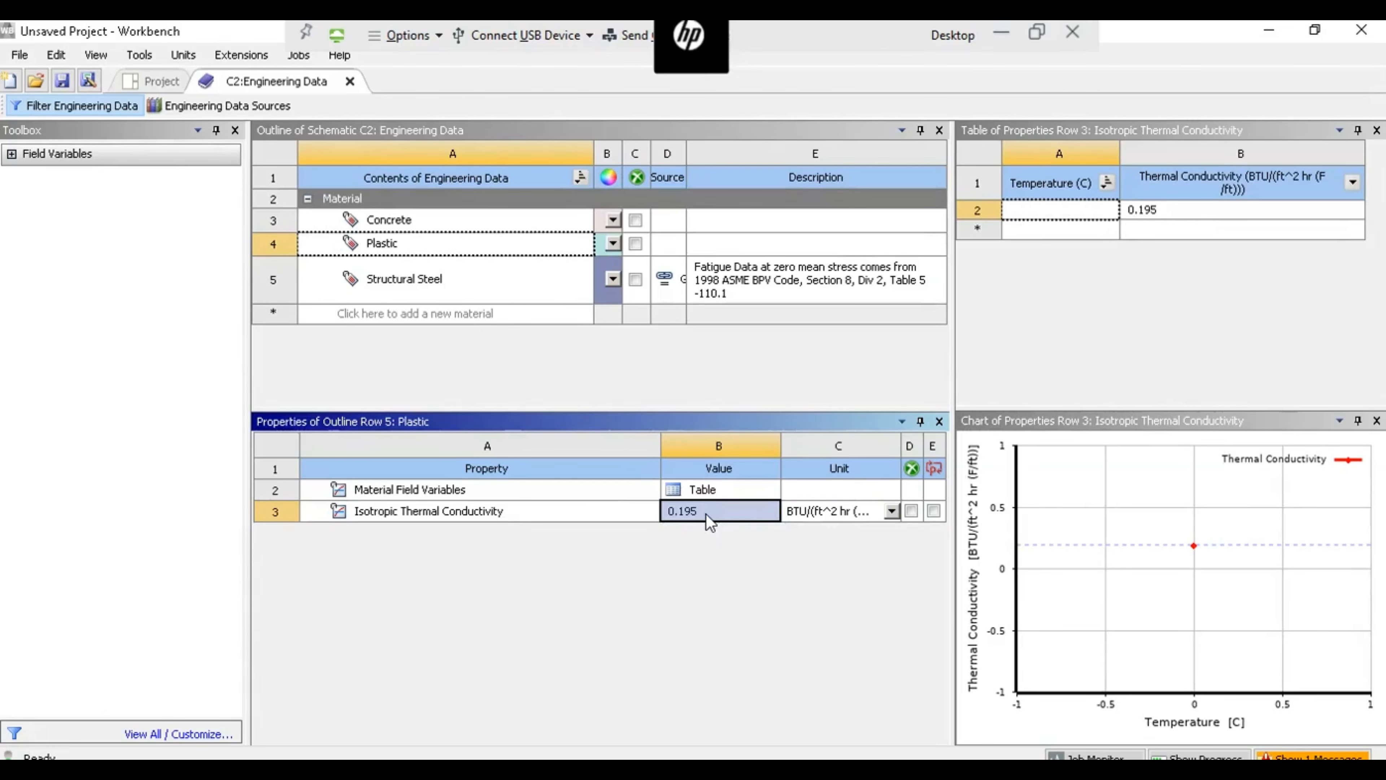
pyautogui.click(350, 82)
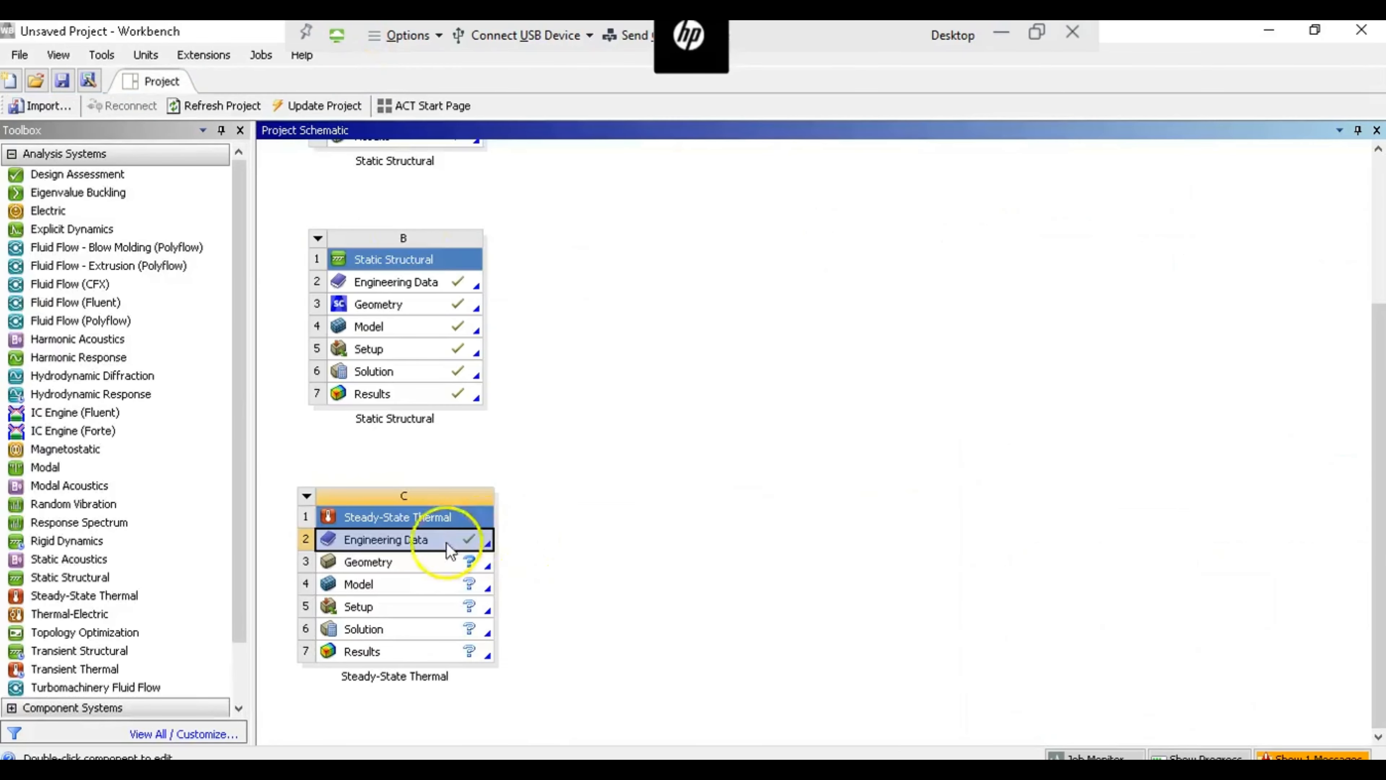
# - Open the Steady-State Thermal system's geometry in SpaceClaim and set the document units to Imperial with length in feet
pyautogui.doubleClick(389, 566)
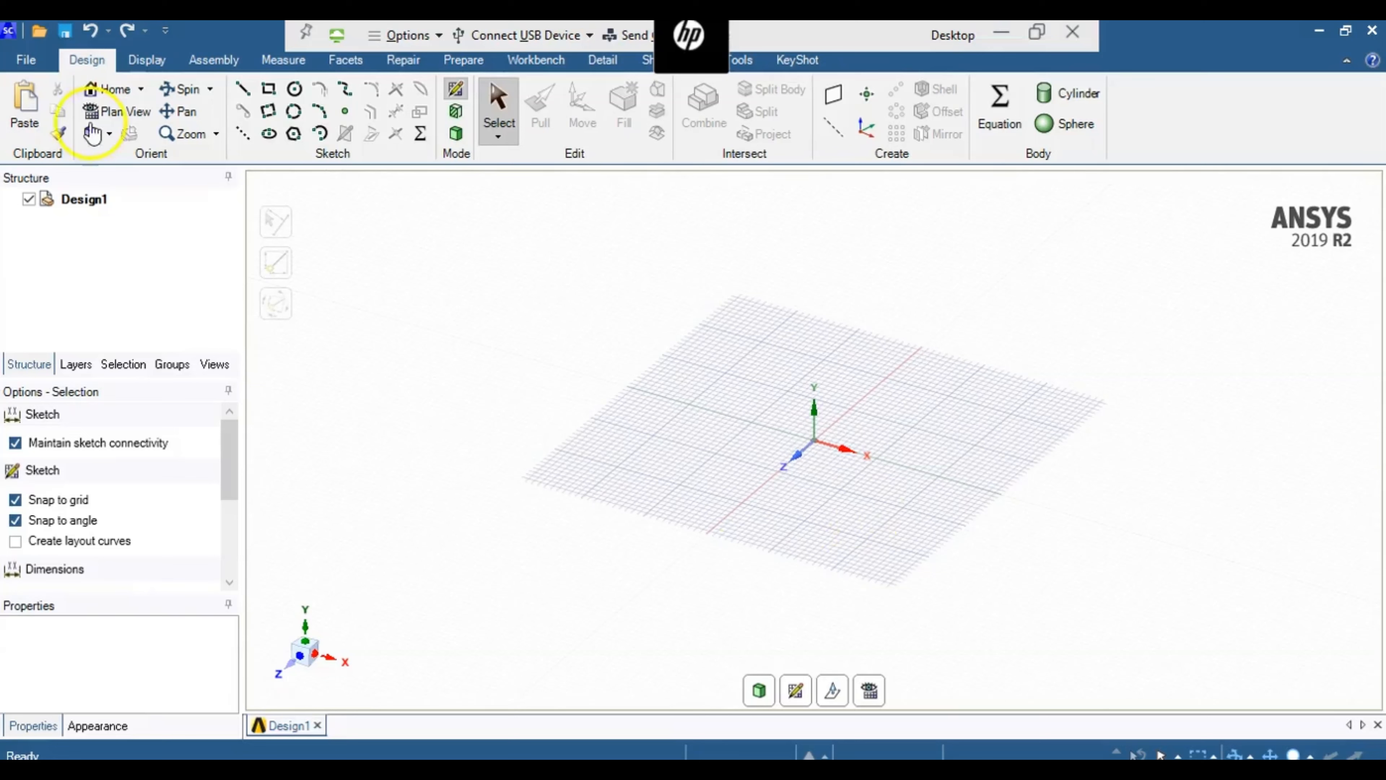
pyautogui.click(21, 63)
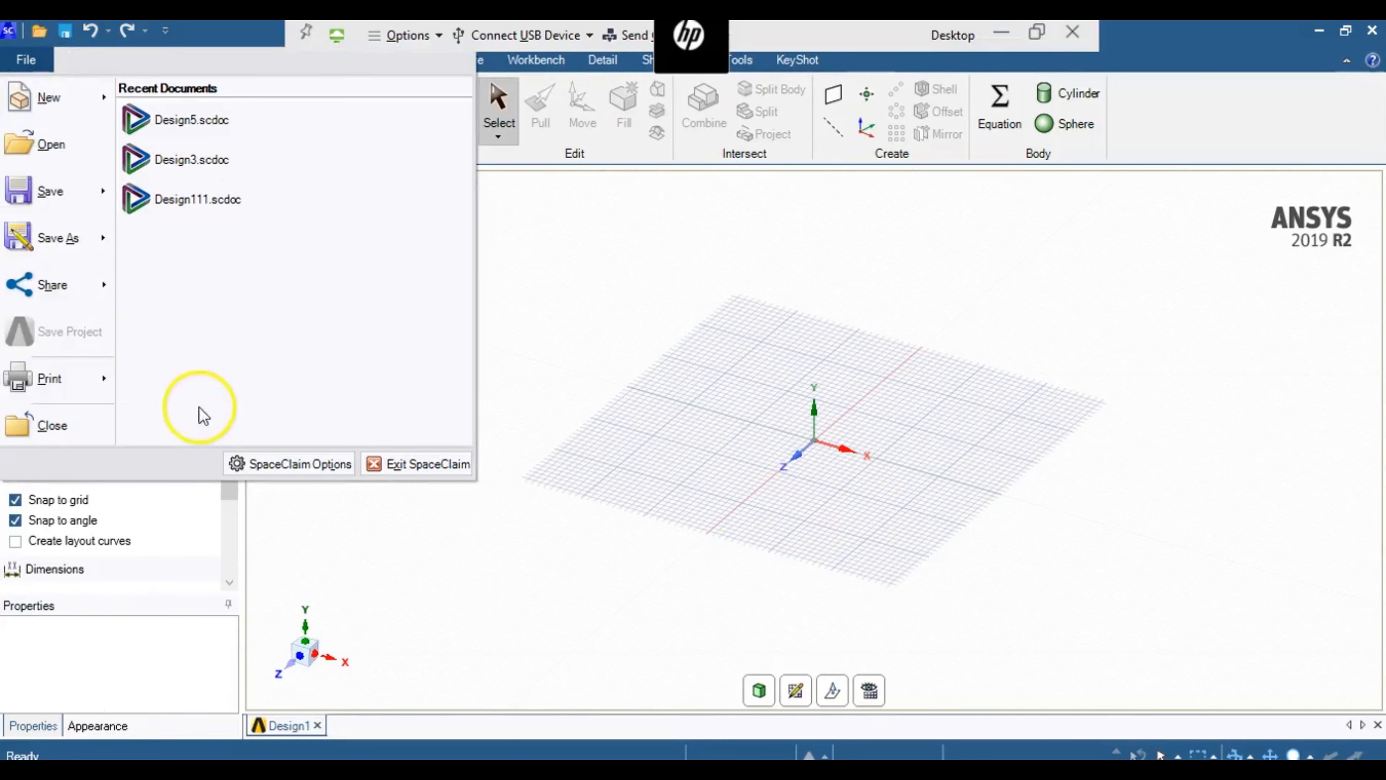
pyautogui.click(258, 466)
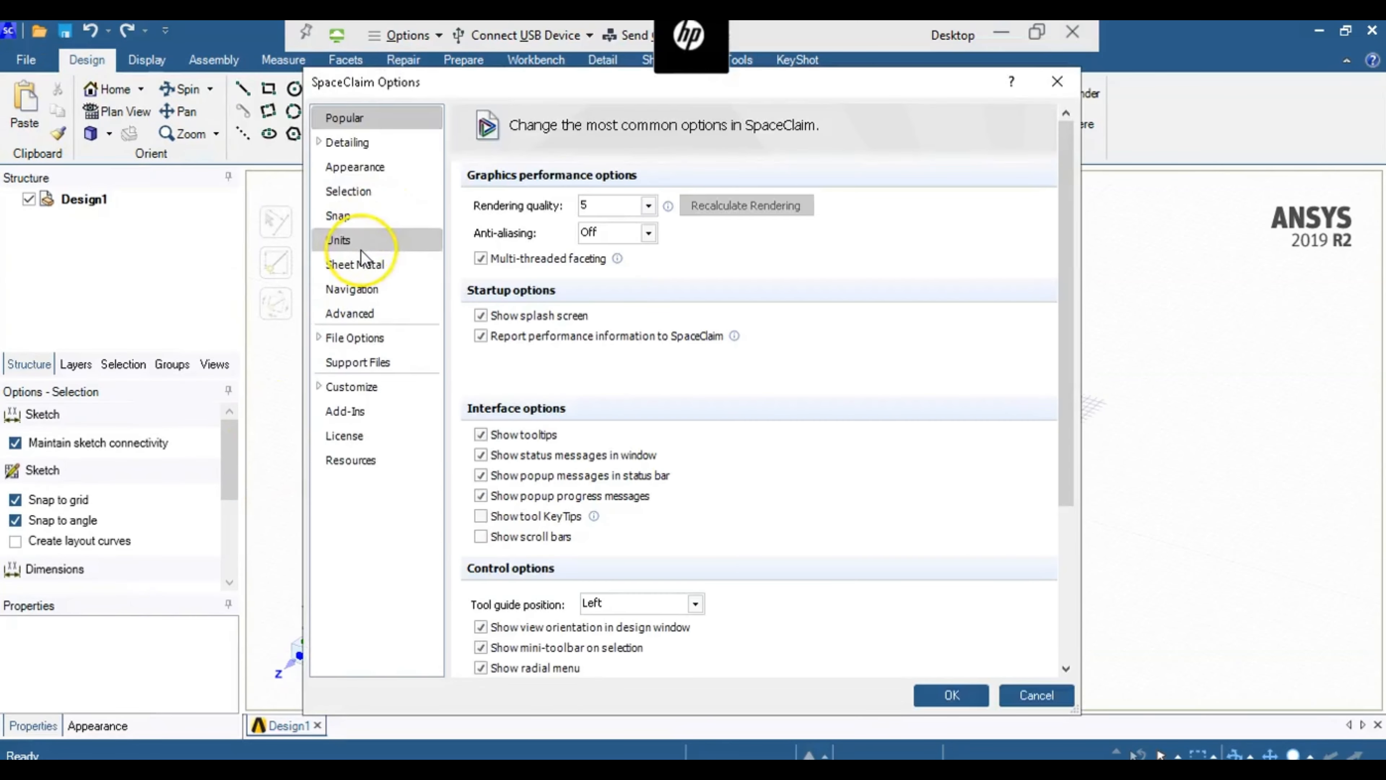
pyautogui.click(362, 245)
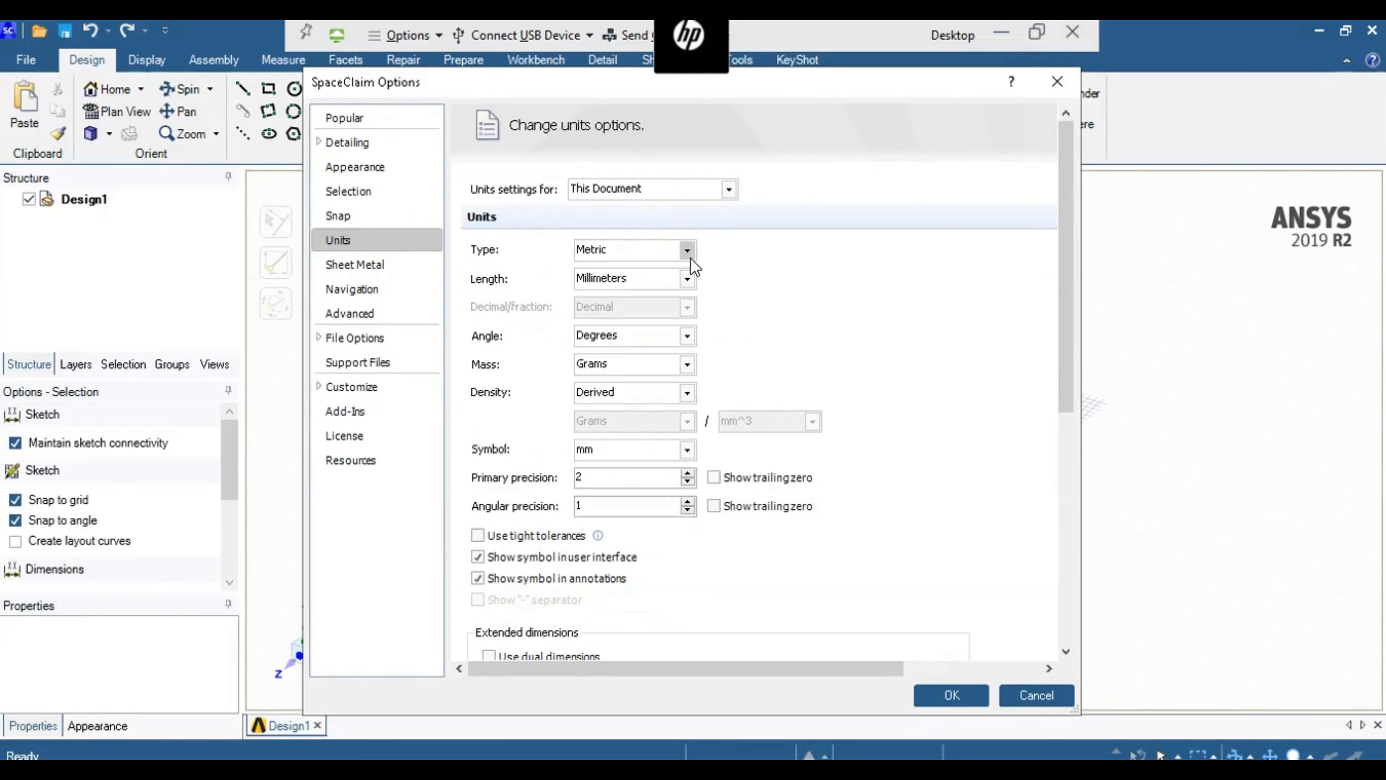
pyautogui.click(687, 253)
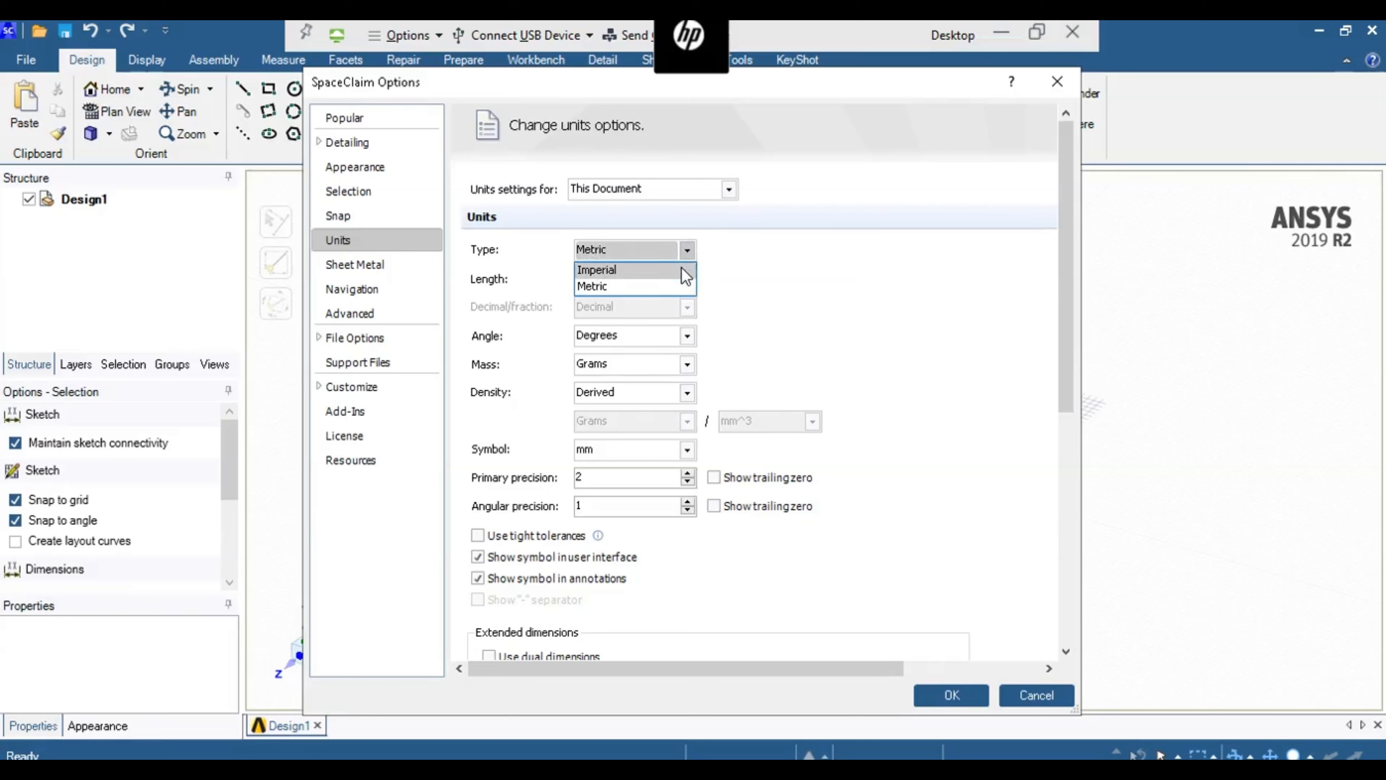
pyautogui.click(683, 269)
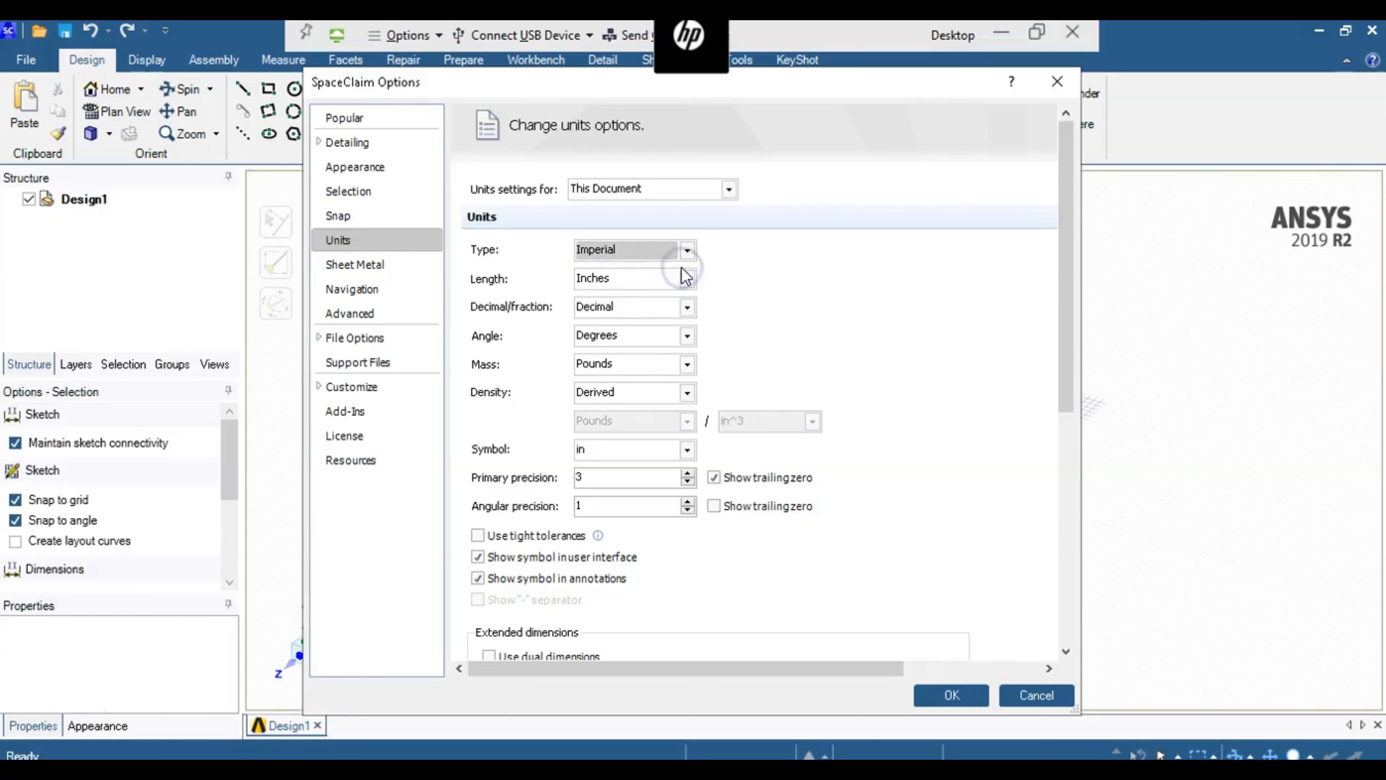
pyautogui.click(687, 278)
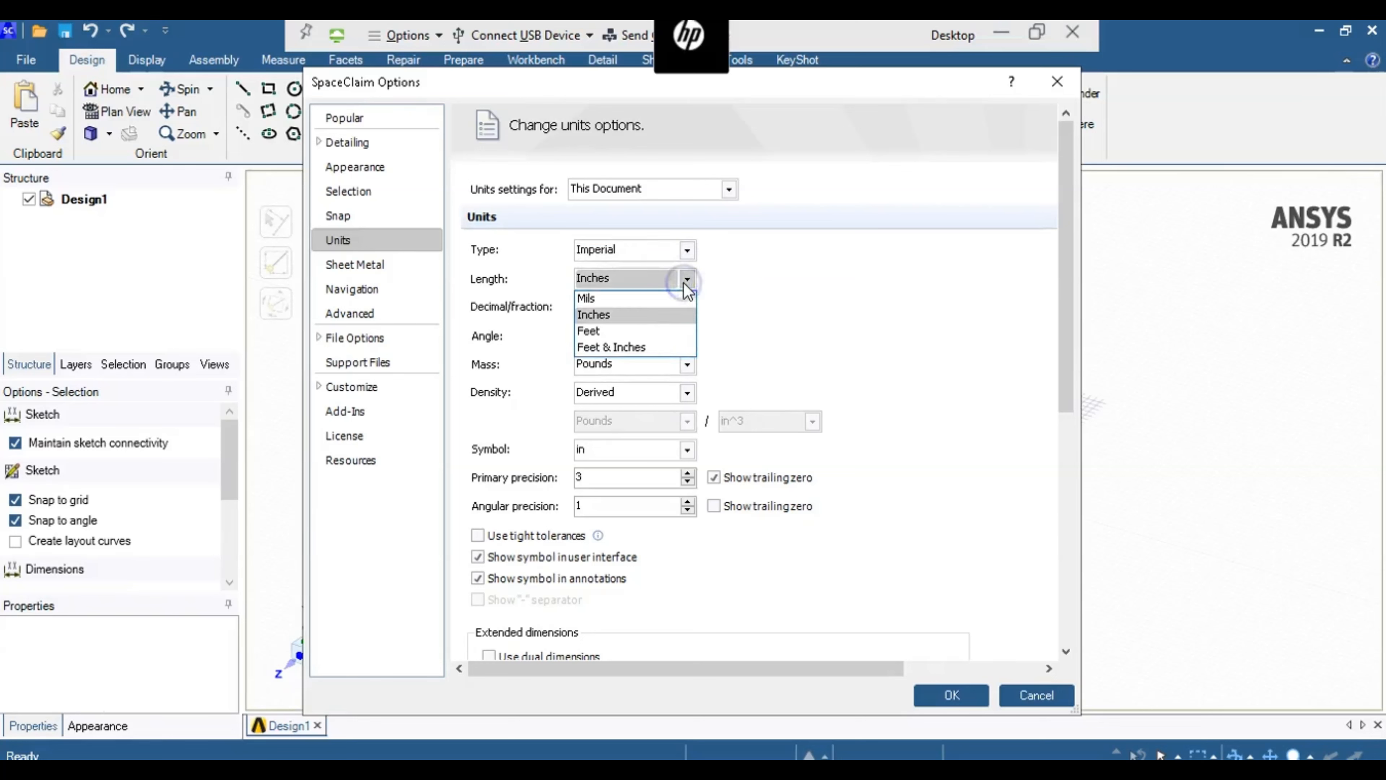
pyautogui.click(656, 330)
pyautogui.click(966, 696)
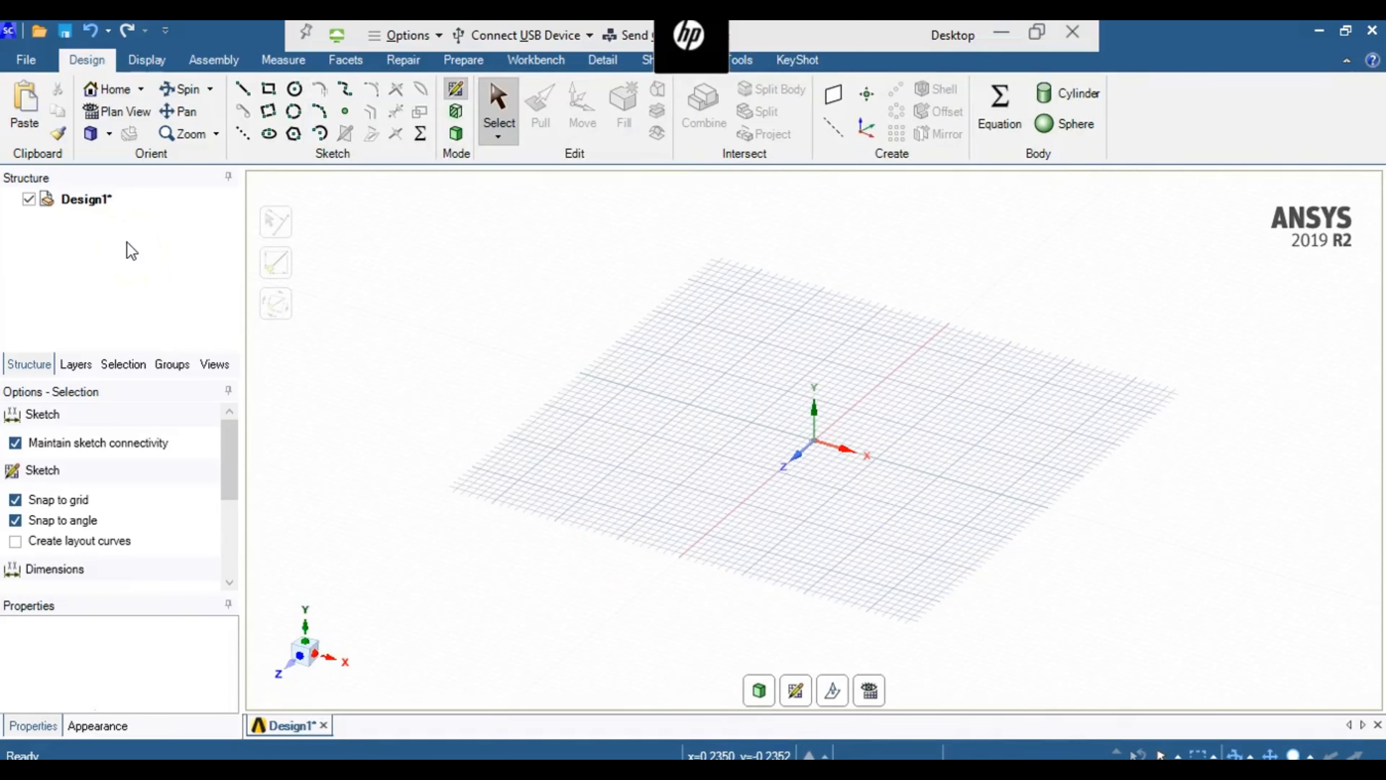
# - Create a new component named concrete under Design1
pyautogui.rightClick(77, 200)
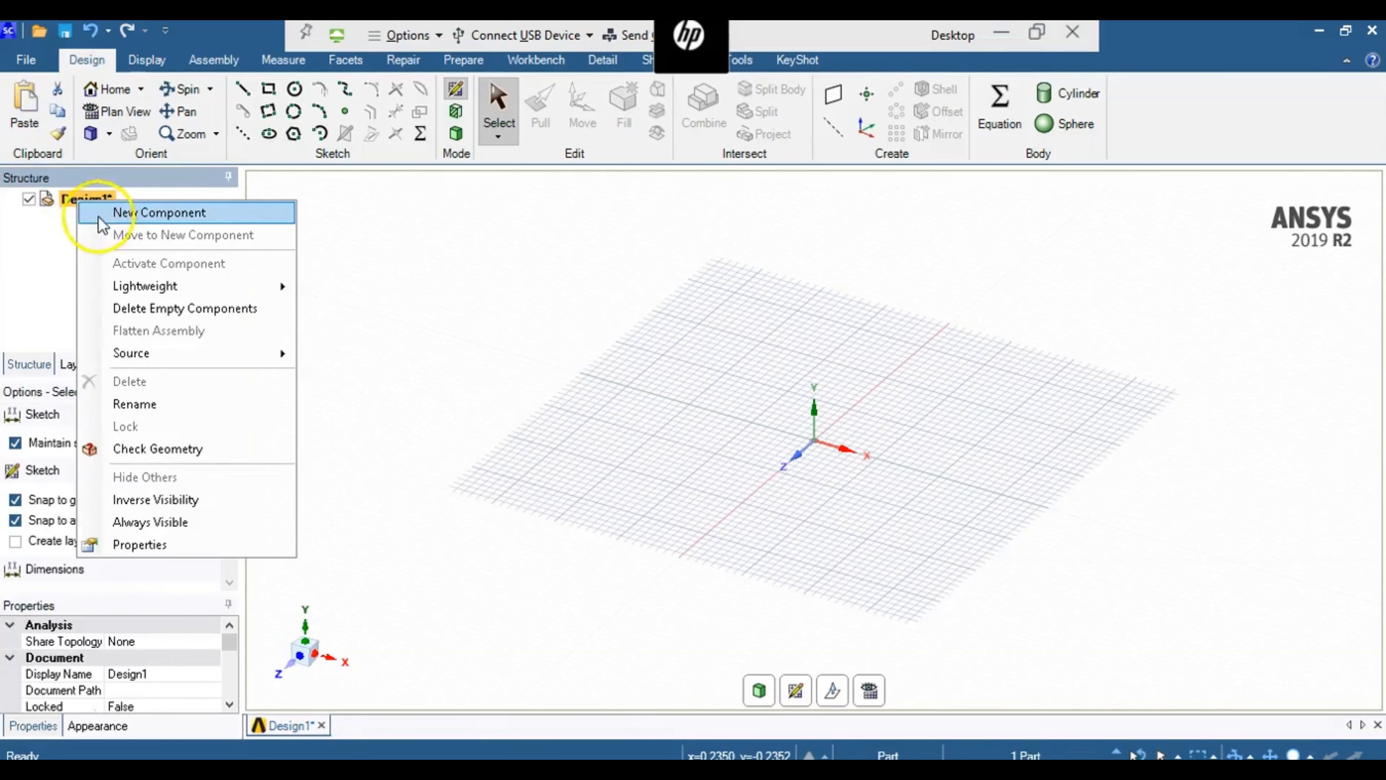
pyautogui.click(103, 212)
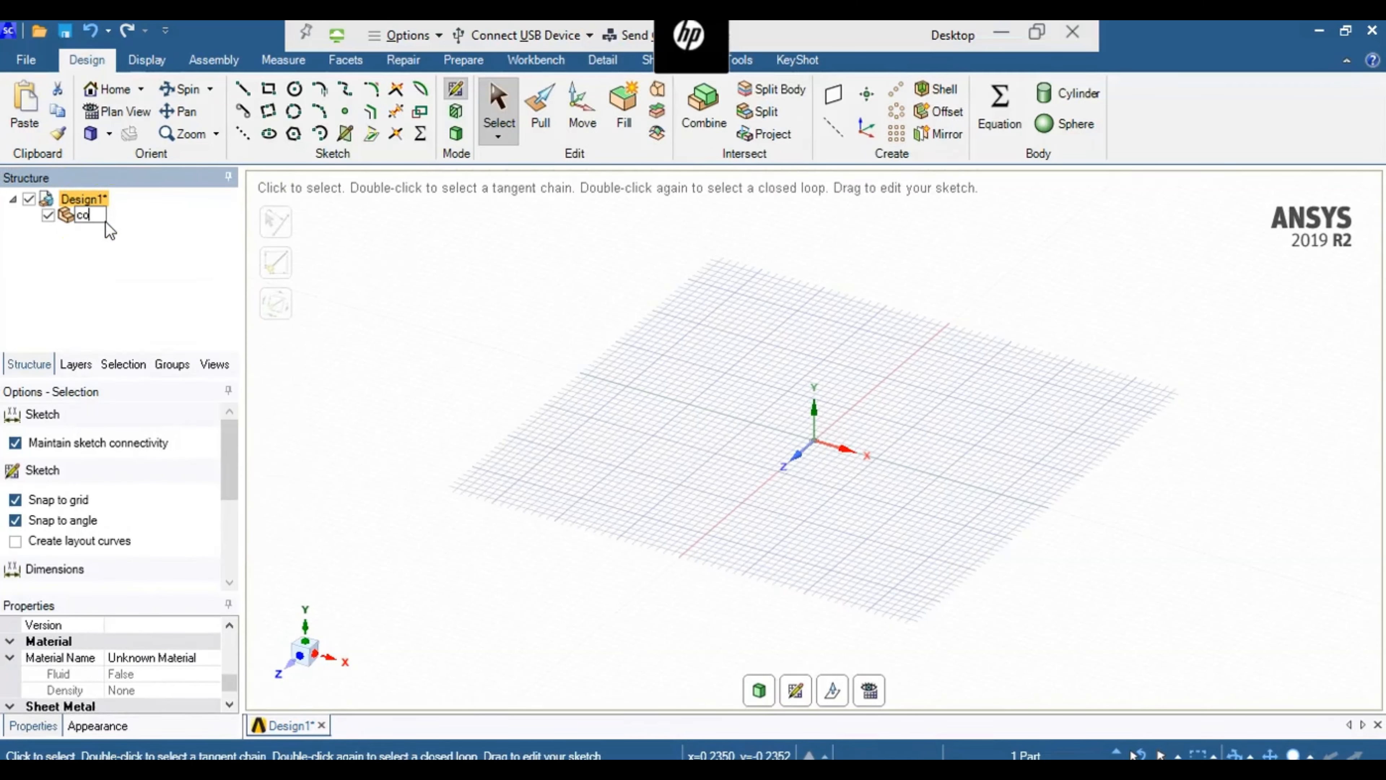
pyautogui.click(109, 236)
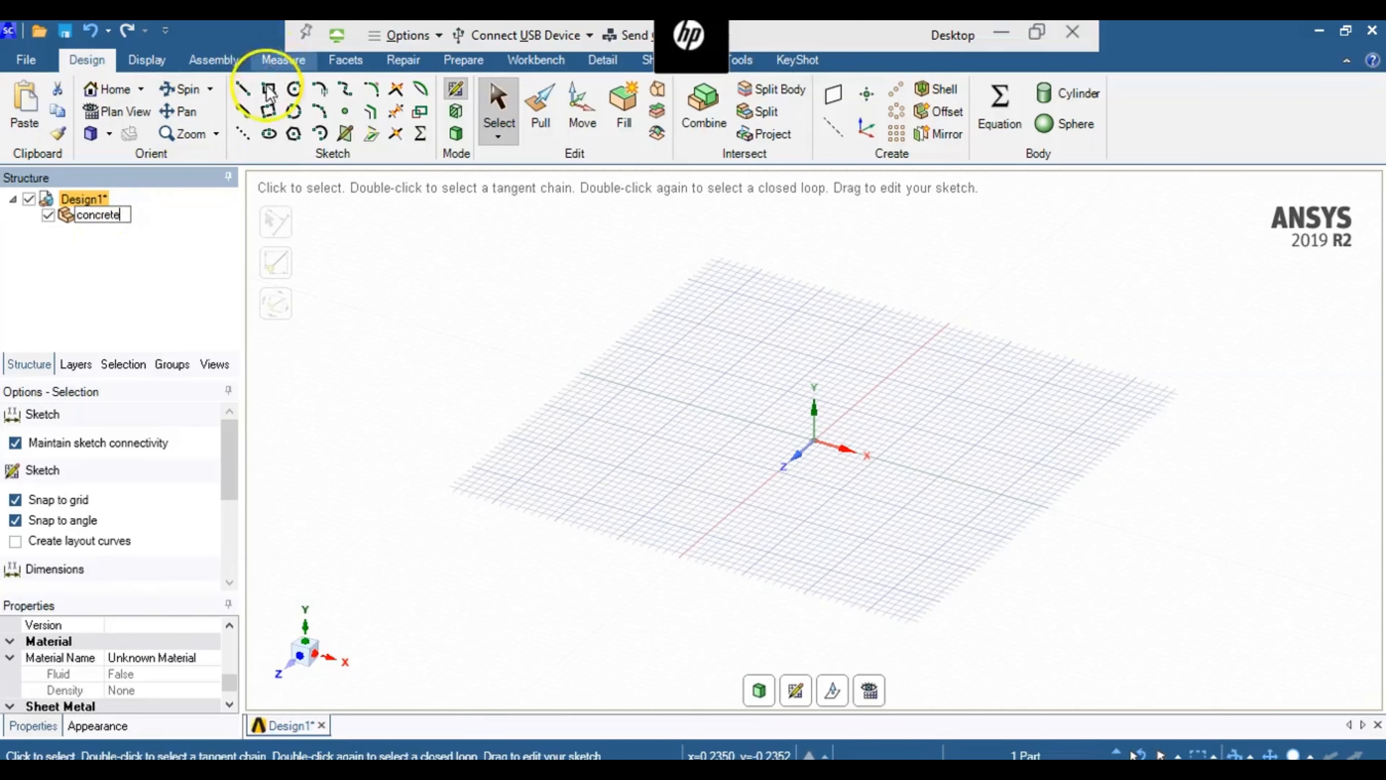
# - In plan view of the XZ grid, sketch a rectangle from the origin, 7 ft along Z and 2.5 ft along X
pyautogui.click(879, 694)
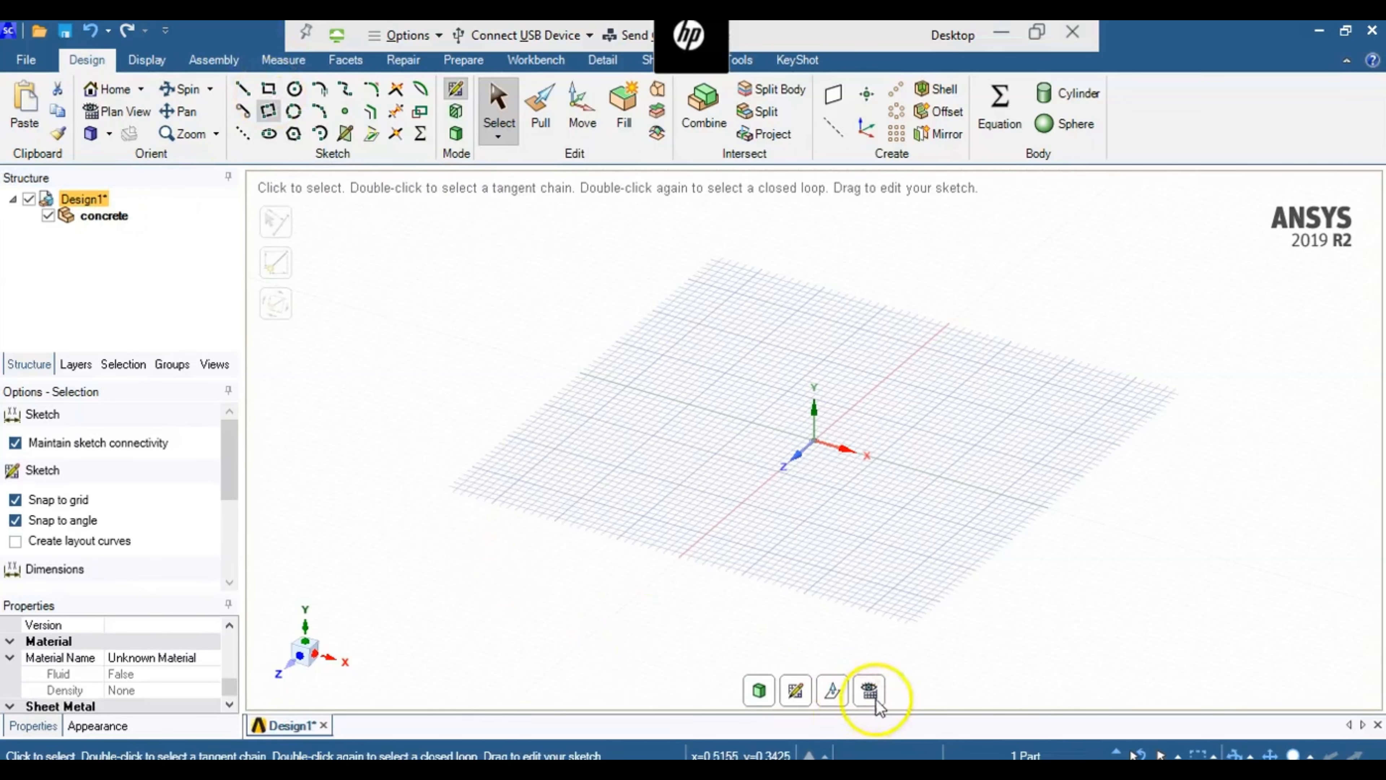
pyautogui.click(800, 458)
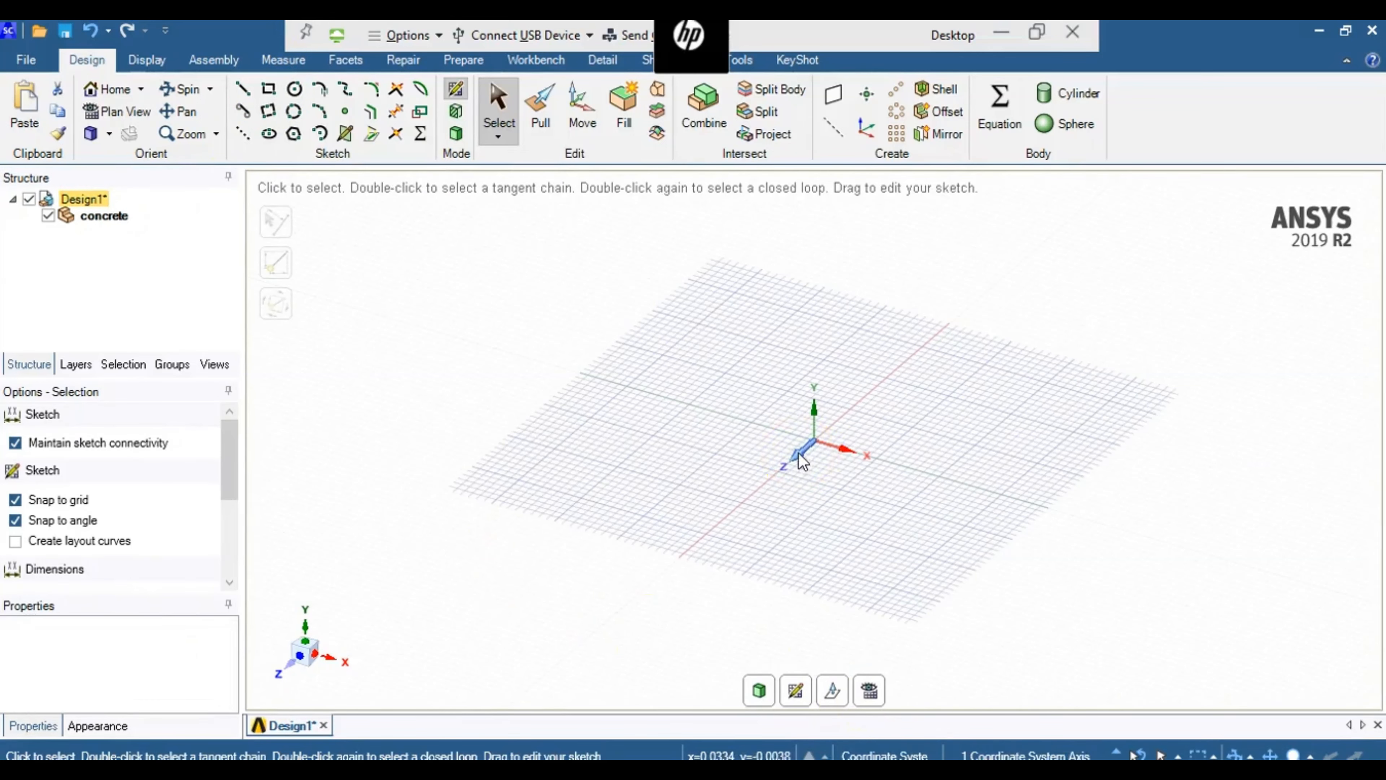
pyautogui.click(869, 690)
pyautogui.click(808, 450)
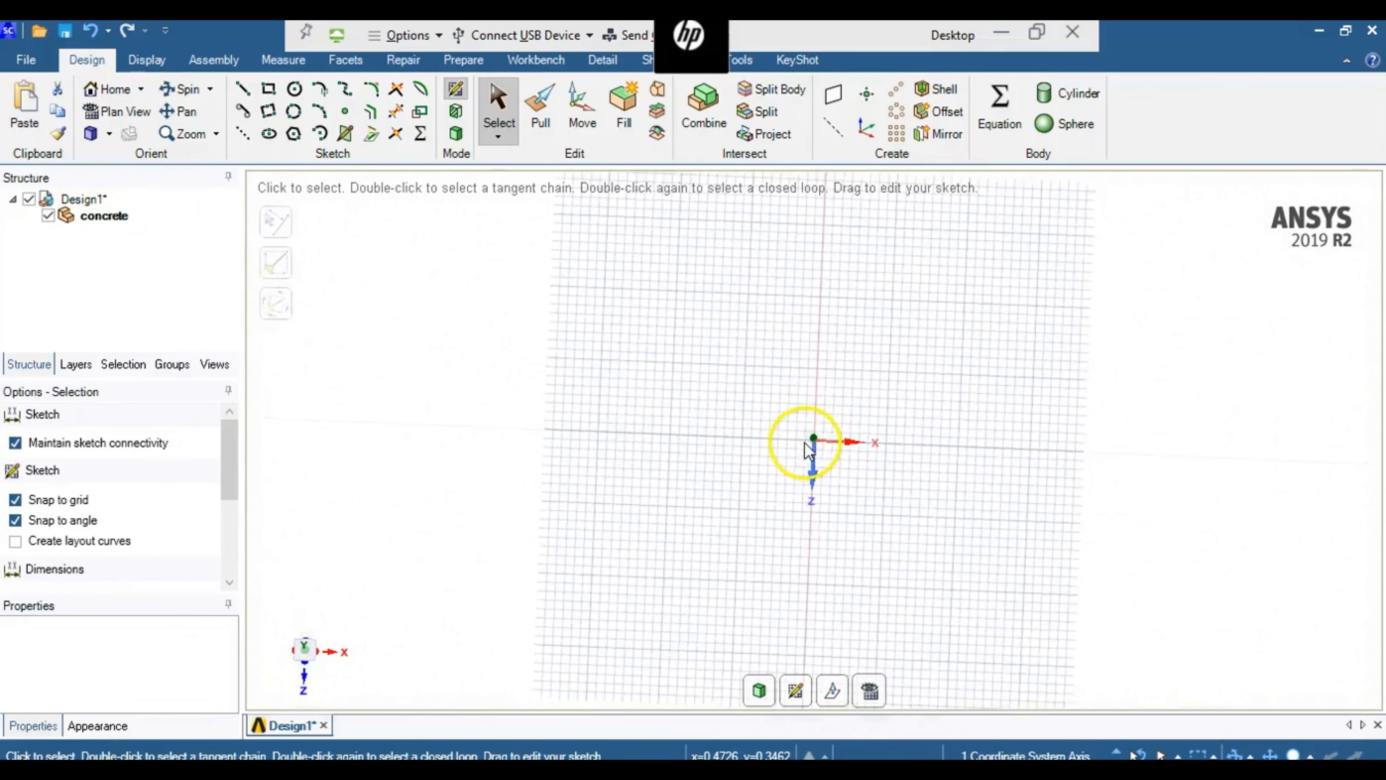
pyautogui.click(268, 89)
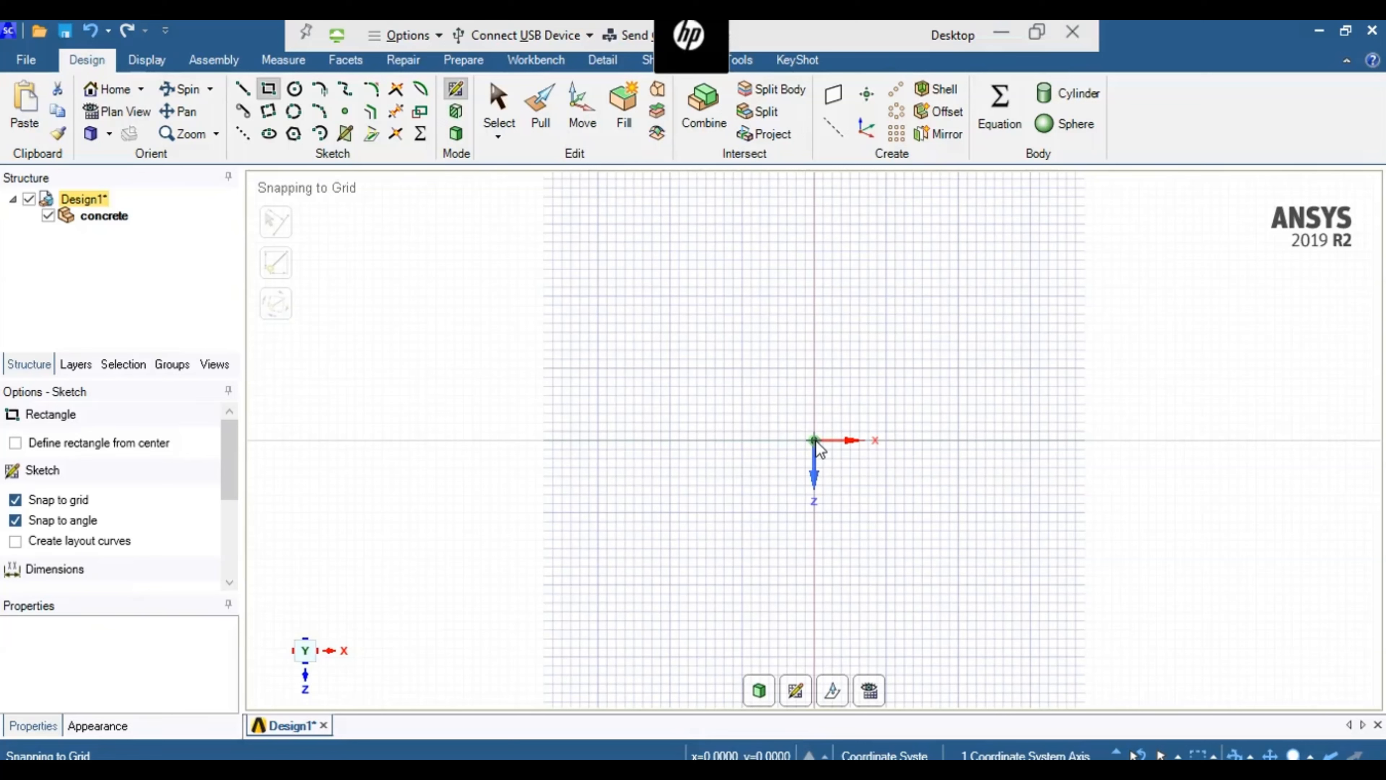
pyautogui.moveTo(815, 440); pyautogui.dragTo(908, 302)
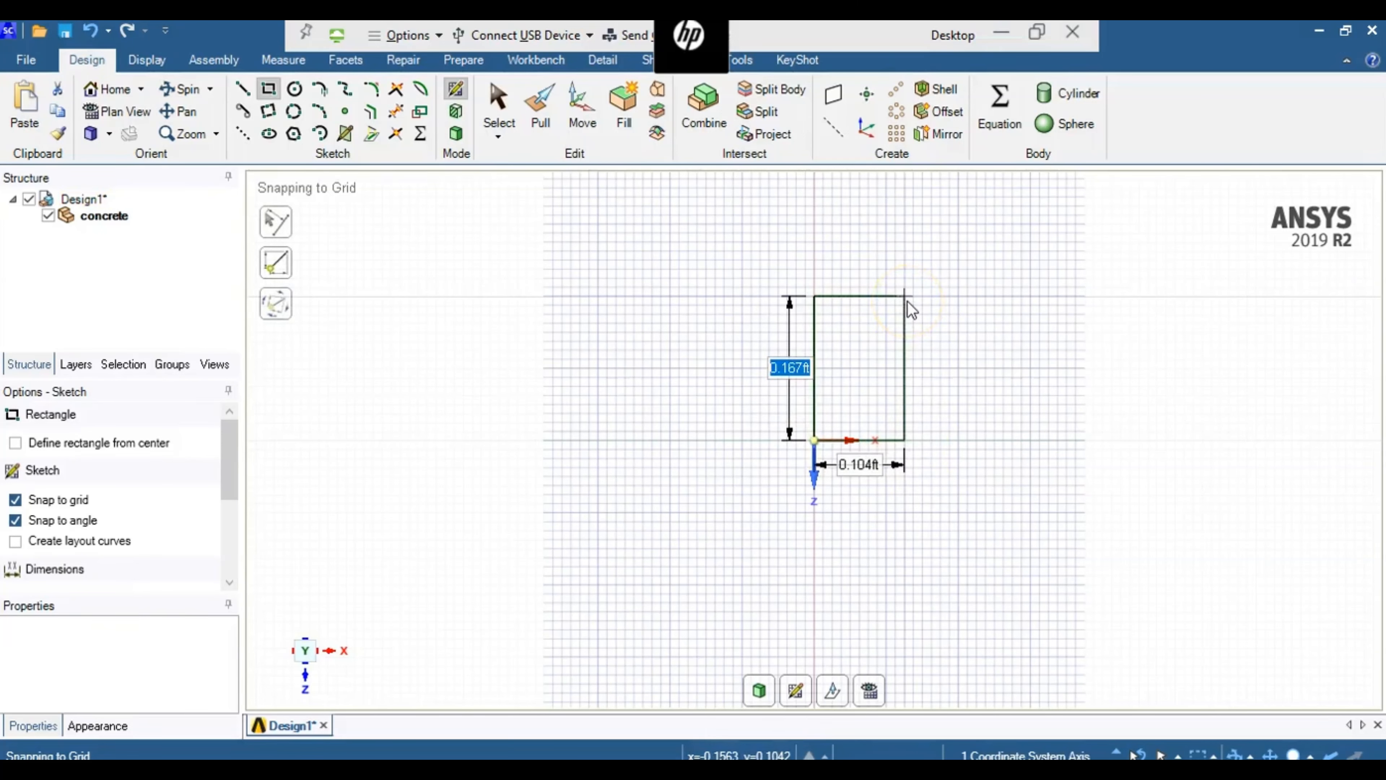
pyautogui.write('7')
pyautogui.press('Tab')
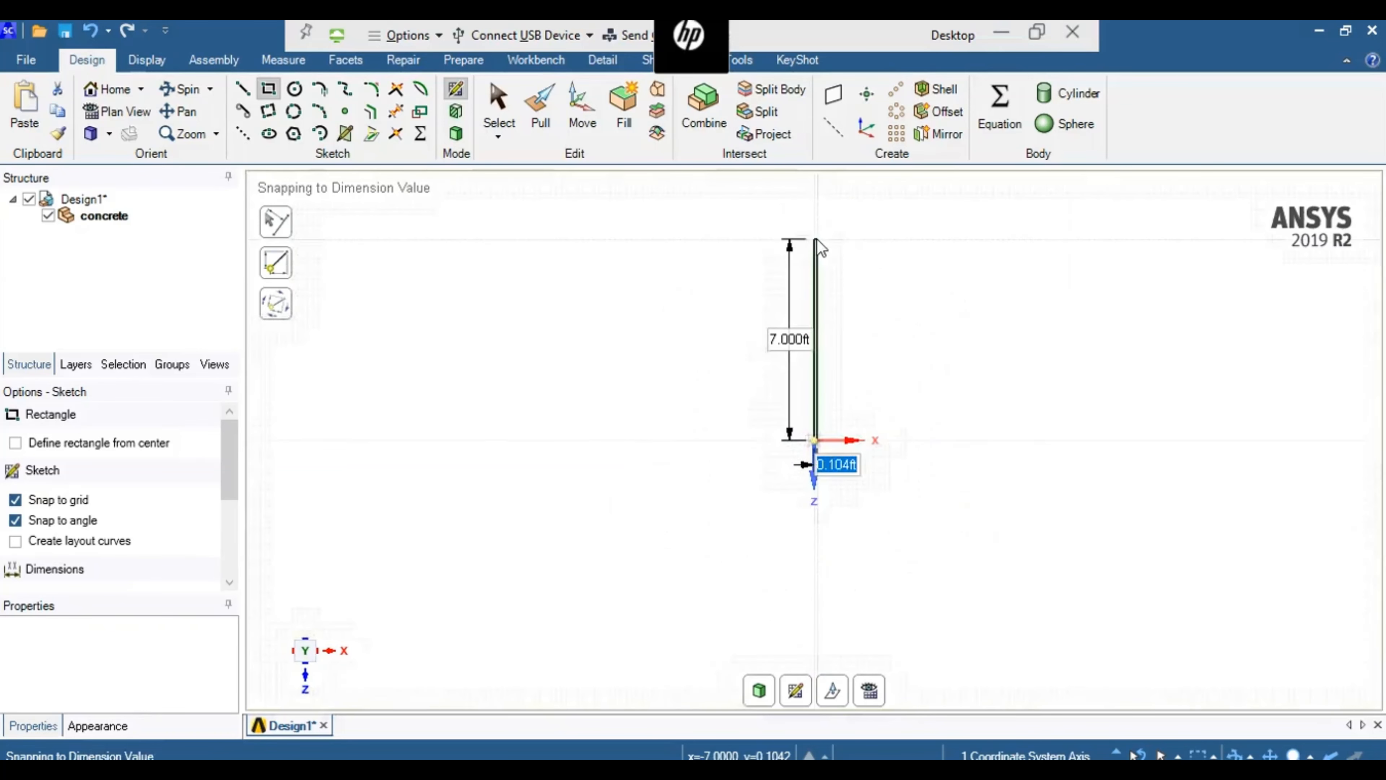
pyautogui.write('2.5')
pyautogui.press('Escape')
# - End the rectangle sketch and pull its face upward along Y into a solid block
pyautogui.click(457, 134)
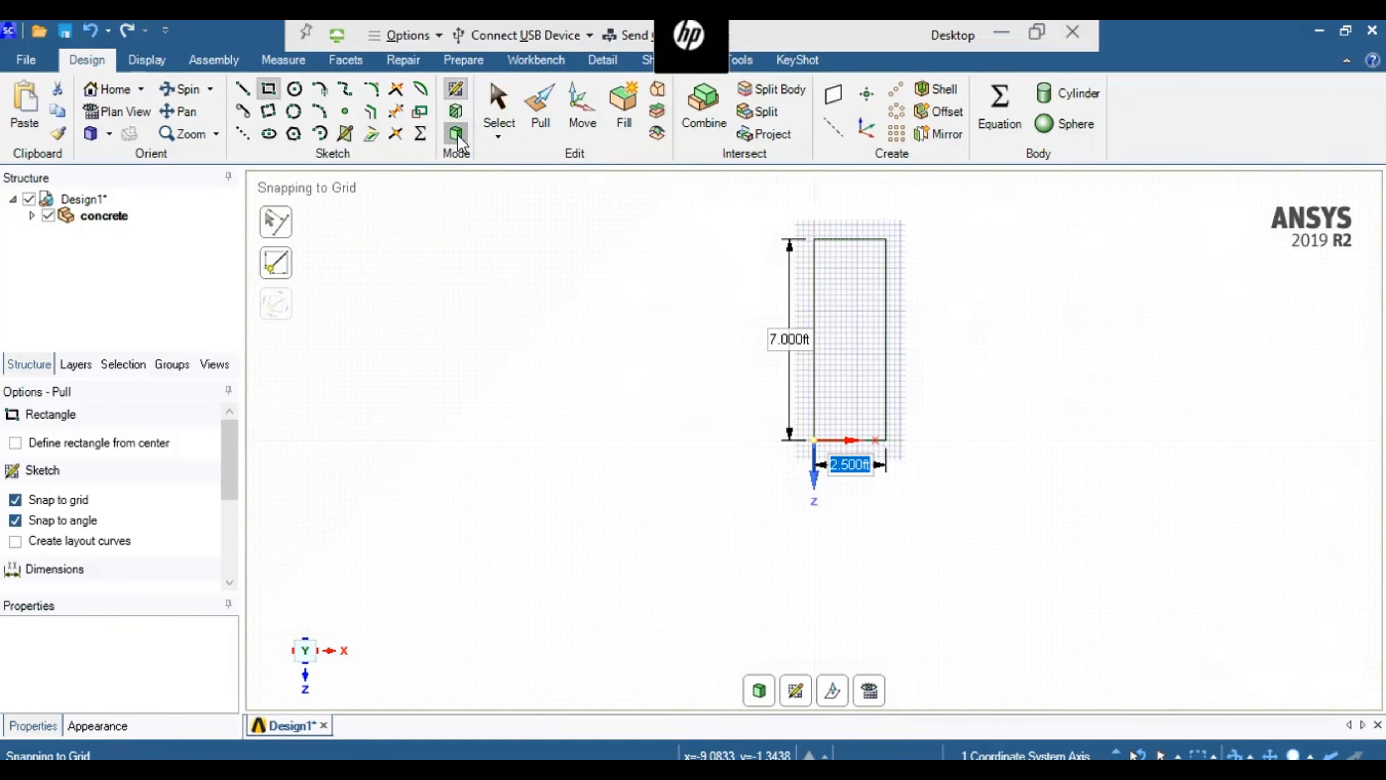
pyautogui.click(538, 122)
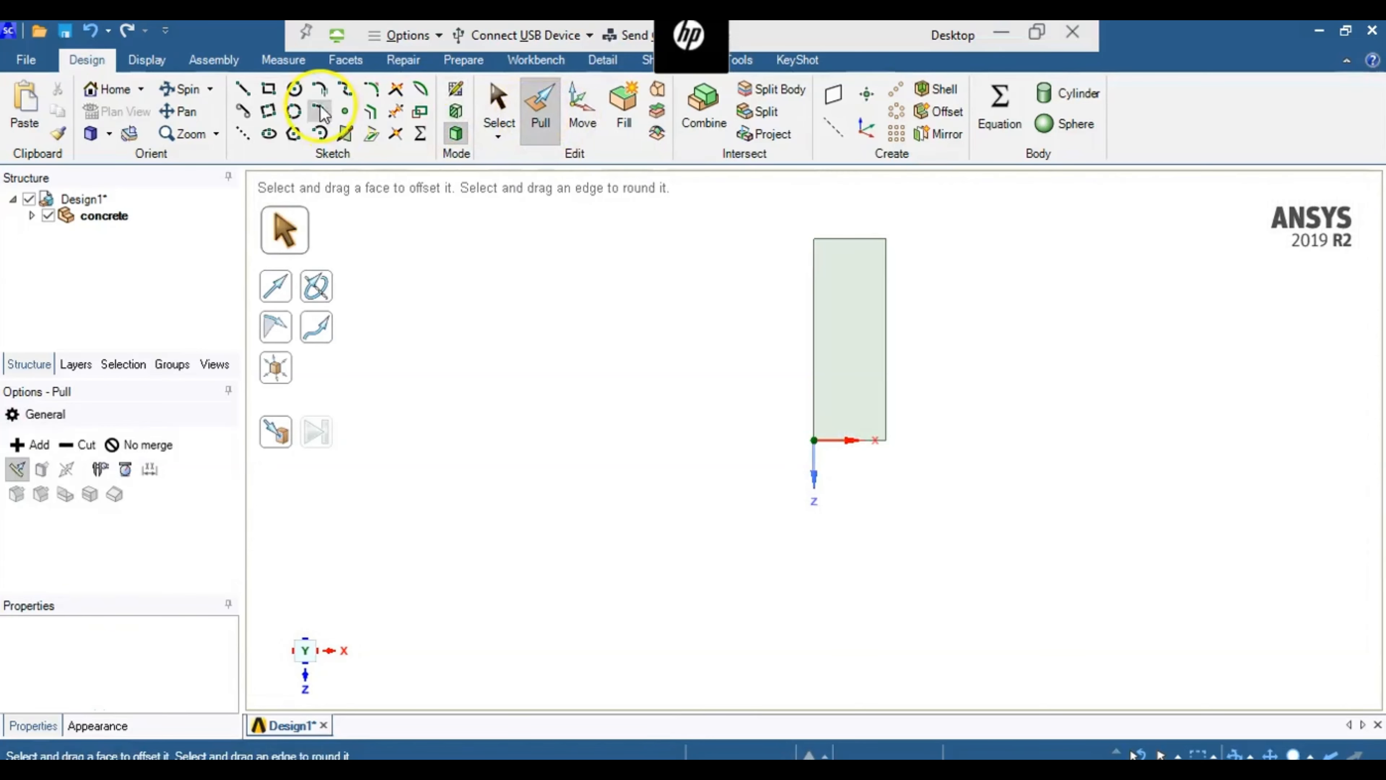
pyautogui.click(170, 90)
pyautogui.moveTo(636, 394); pyautogui.dragTo(639, 257)
pyautogui.click(541, 110)
pyautogui.moveTo(841, 334); pyautogui.dragTo(846, 279)
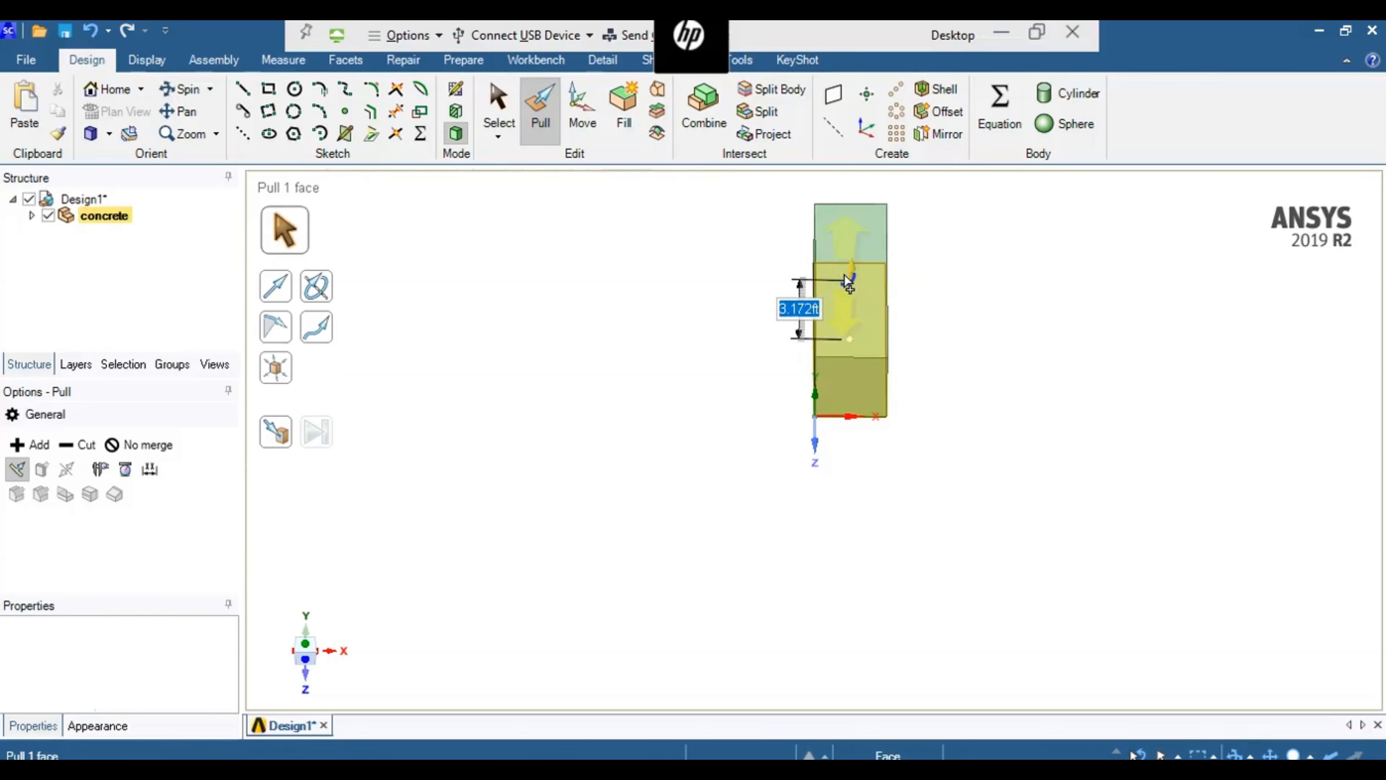
pyautogui.write('1.5')
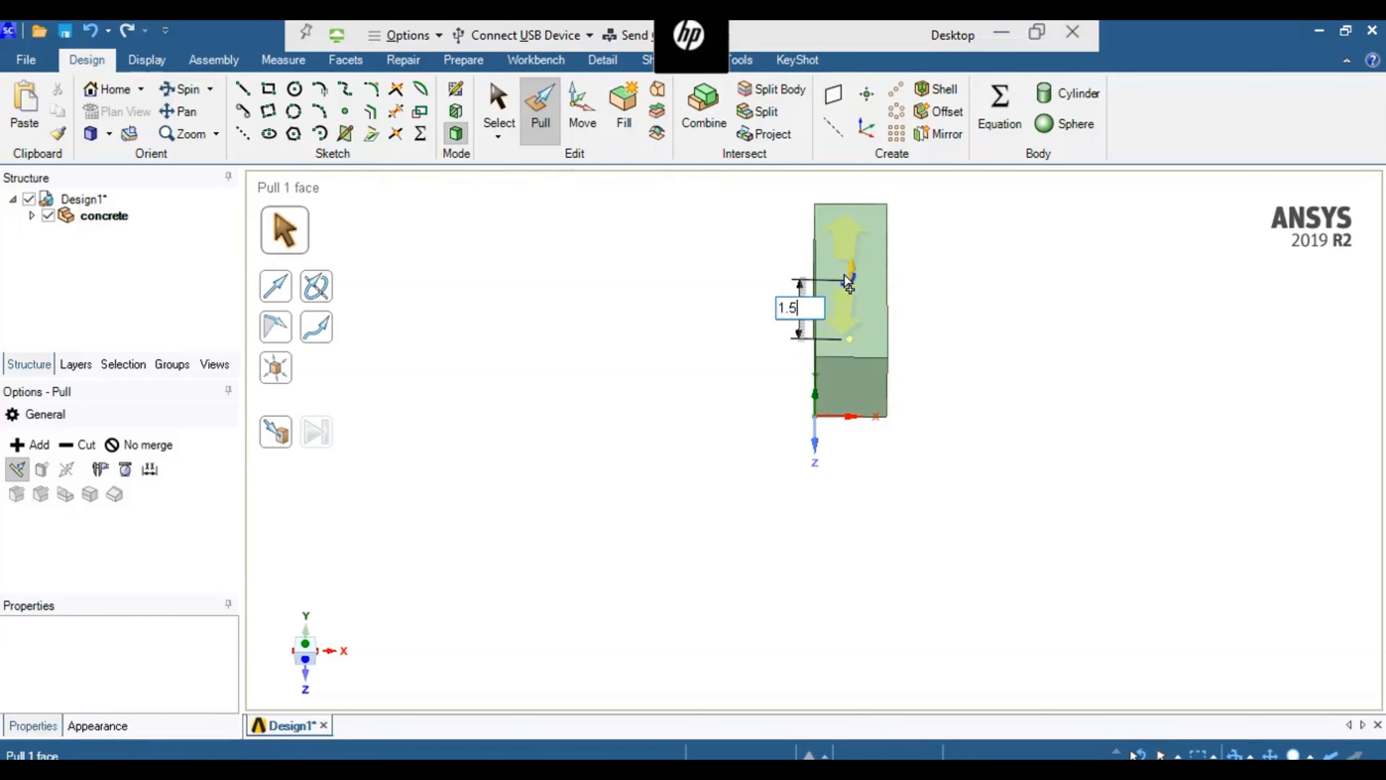
pyautogui.press('Return')
pyautogui.click(891, 481)
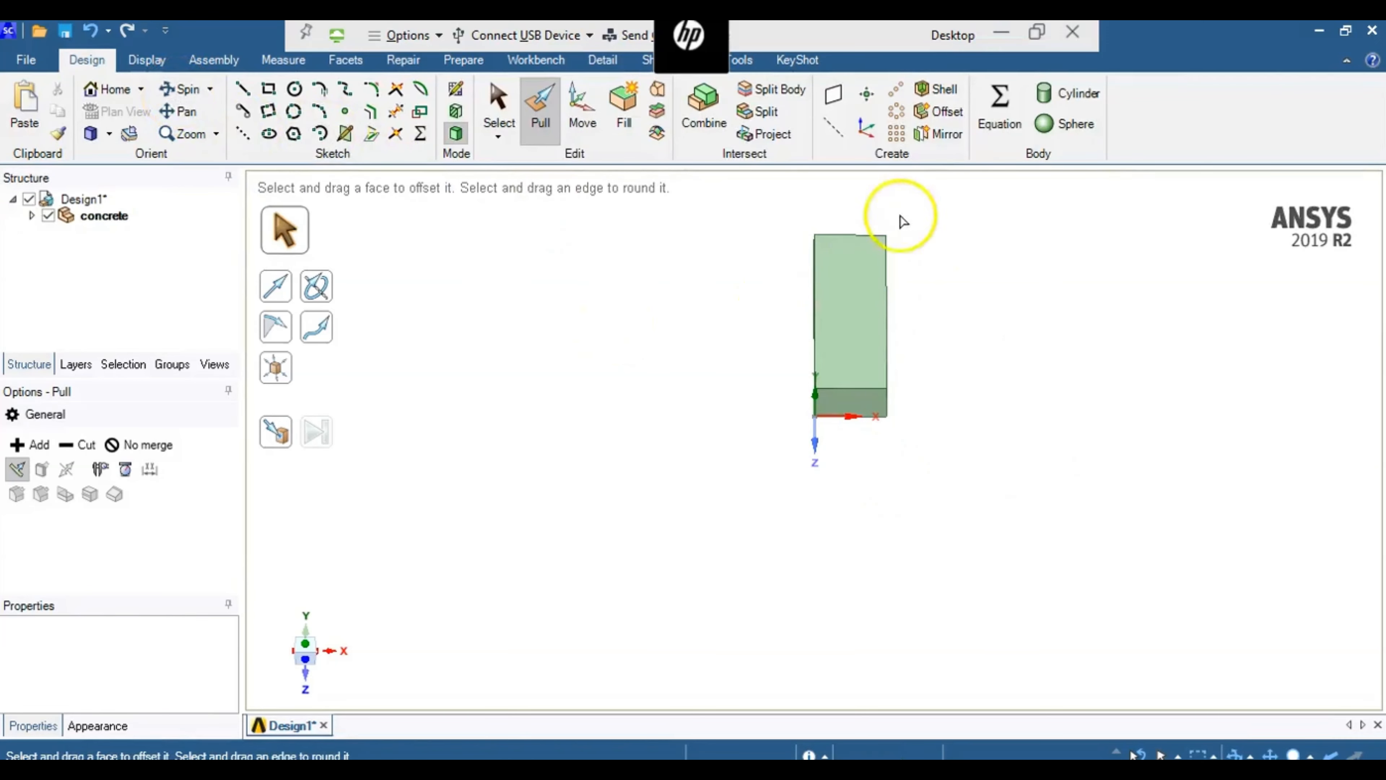
pyautogui.click(869, 315)
pyautogui.click(814, 309)
pyautogui.click(818, 356)
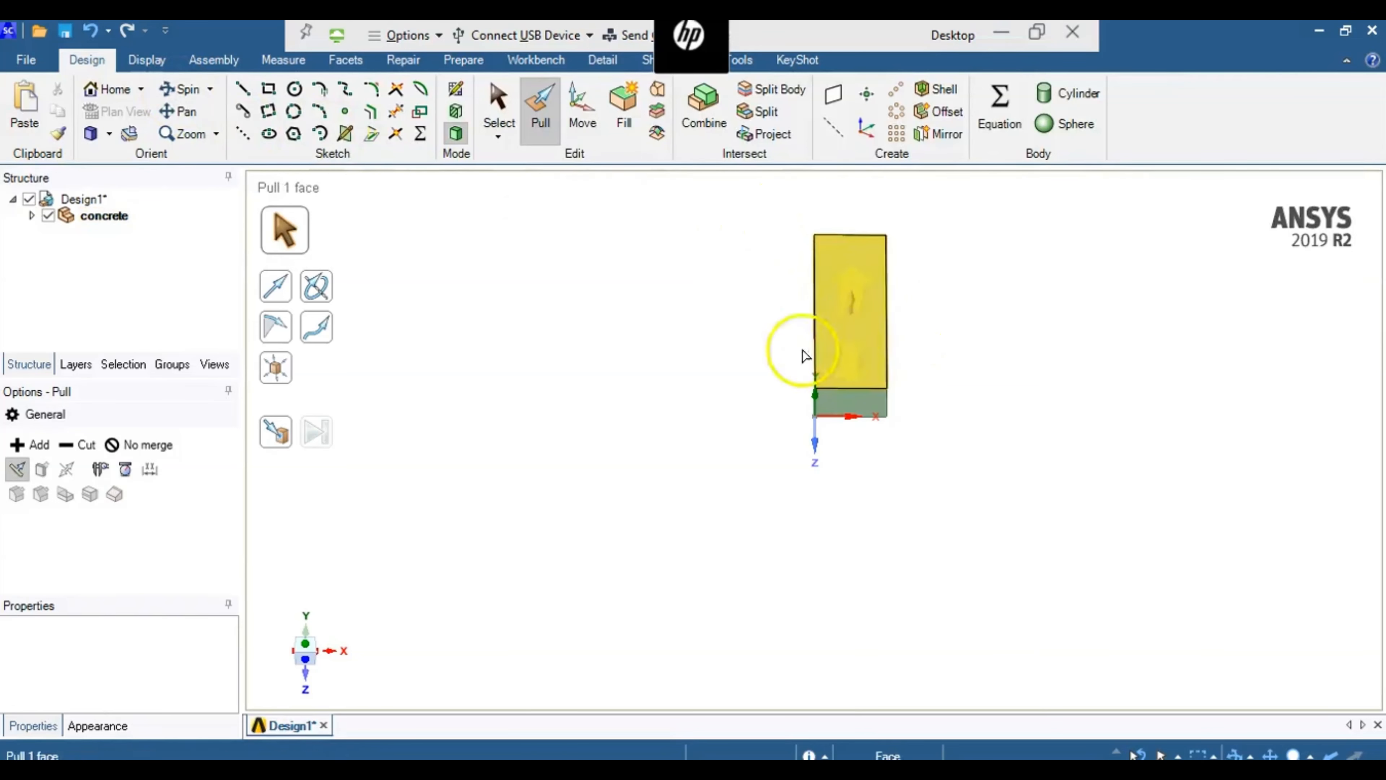
pyautogui.click(382, 174)
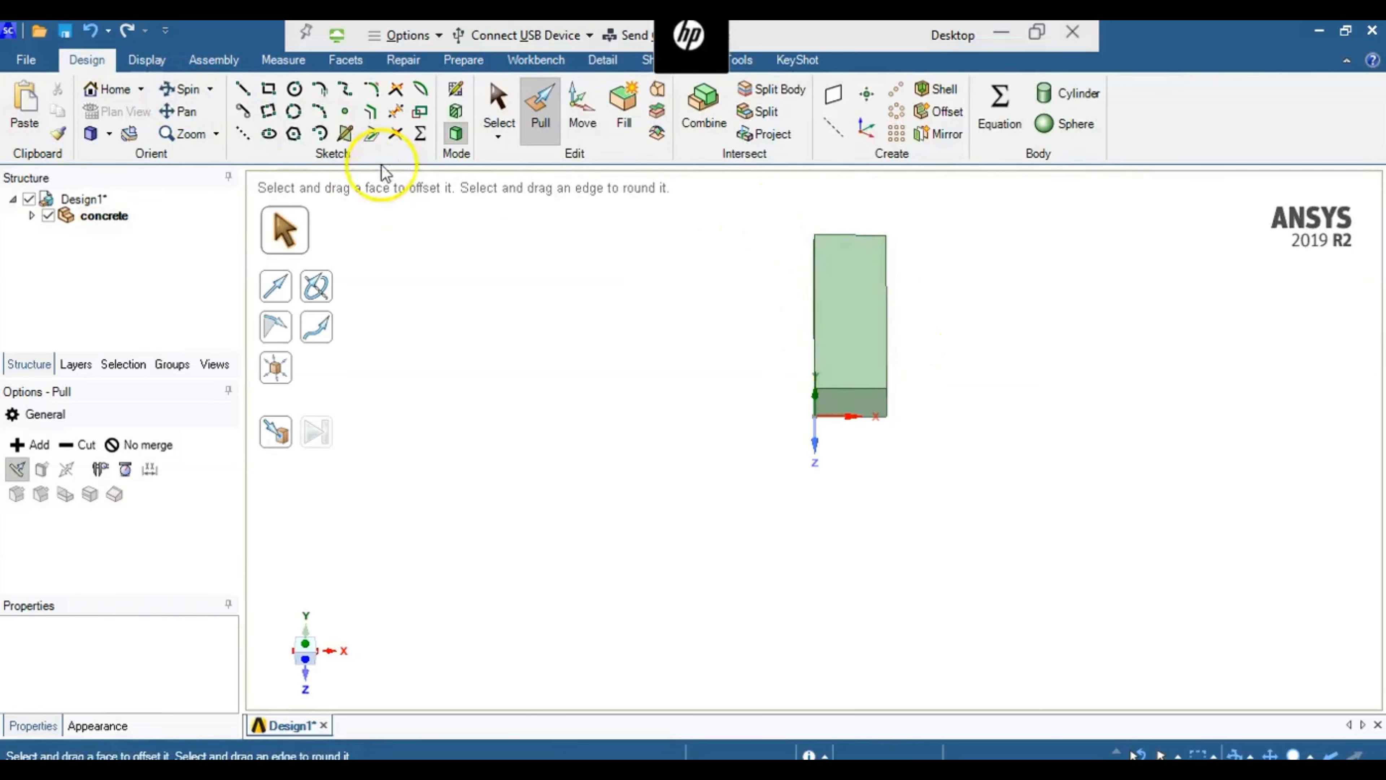
# - Select the block's large 7 ft by 2.5 ft face and show it in plan view
pyautogui.click(189, 90)
pyautogui.click(851, 387)
pyautogui.moveTo(851, 387); pyautogui.dragTo(755, 504)
pyautogui.press('Escape')
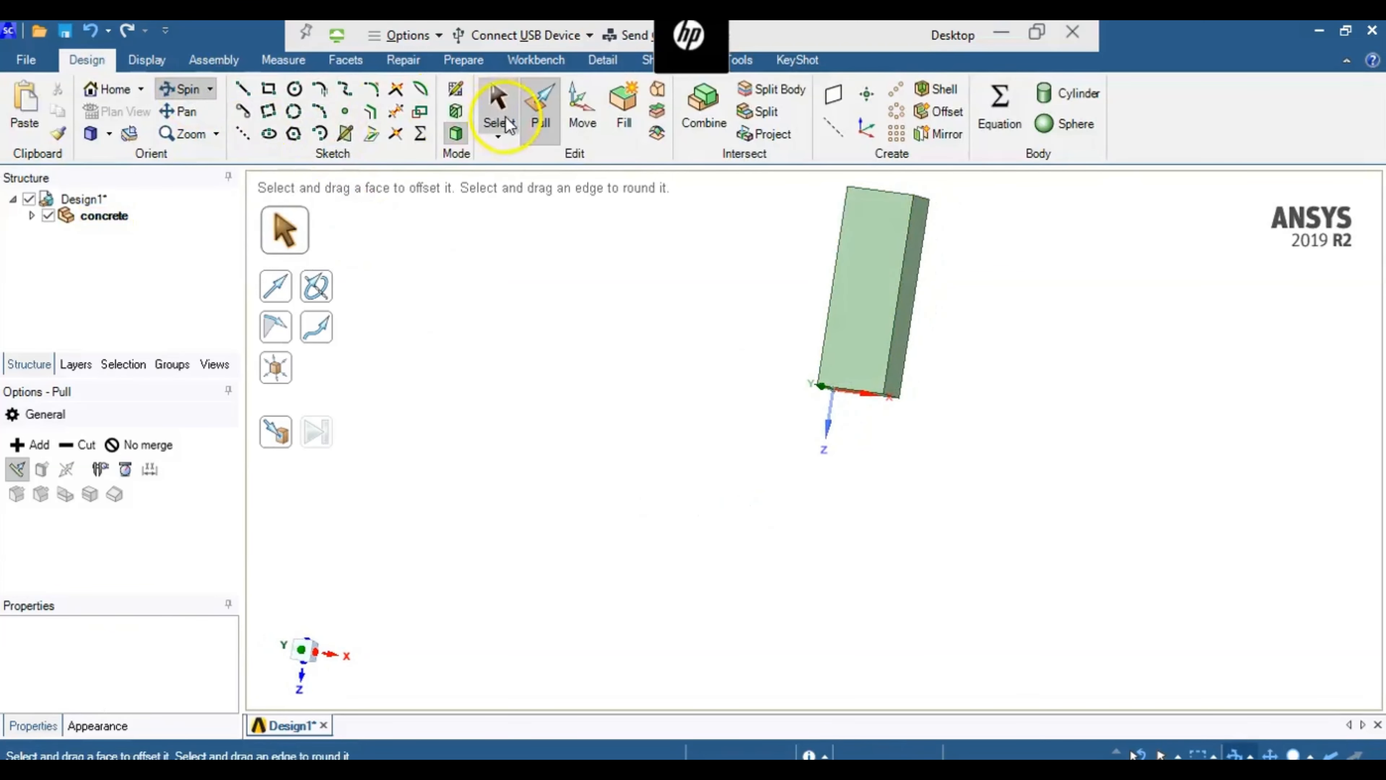
pyautogui.click(542, 97)
pyautogui.click(498, 104)
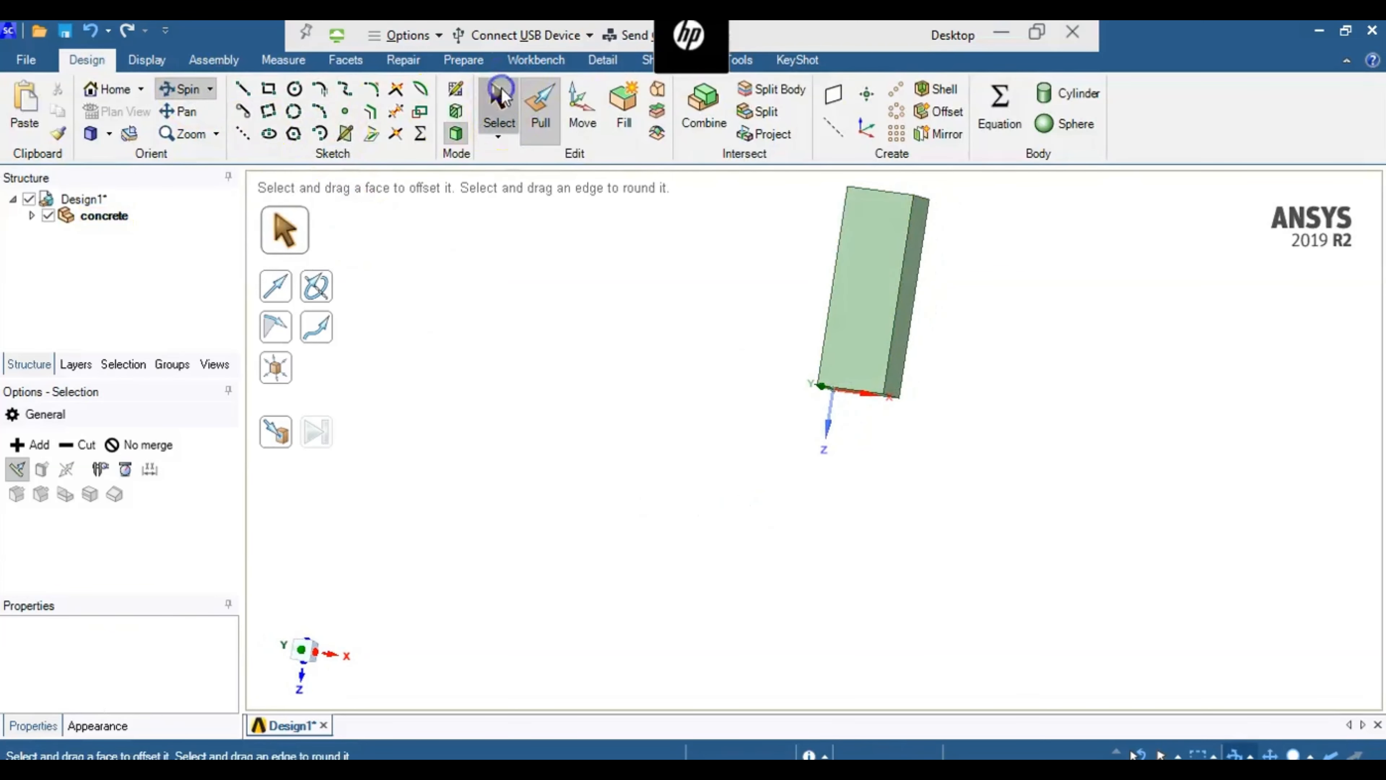
pyautogui.click(886, 274)
pyautogui.rightClick(885, 274)
pyautogui.moveTo(934, 89)
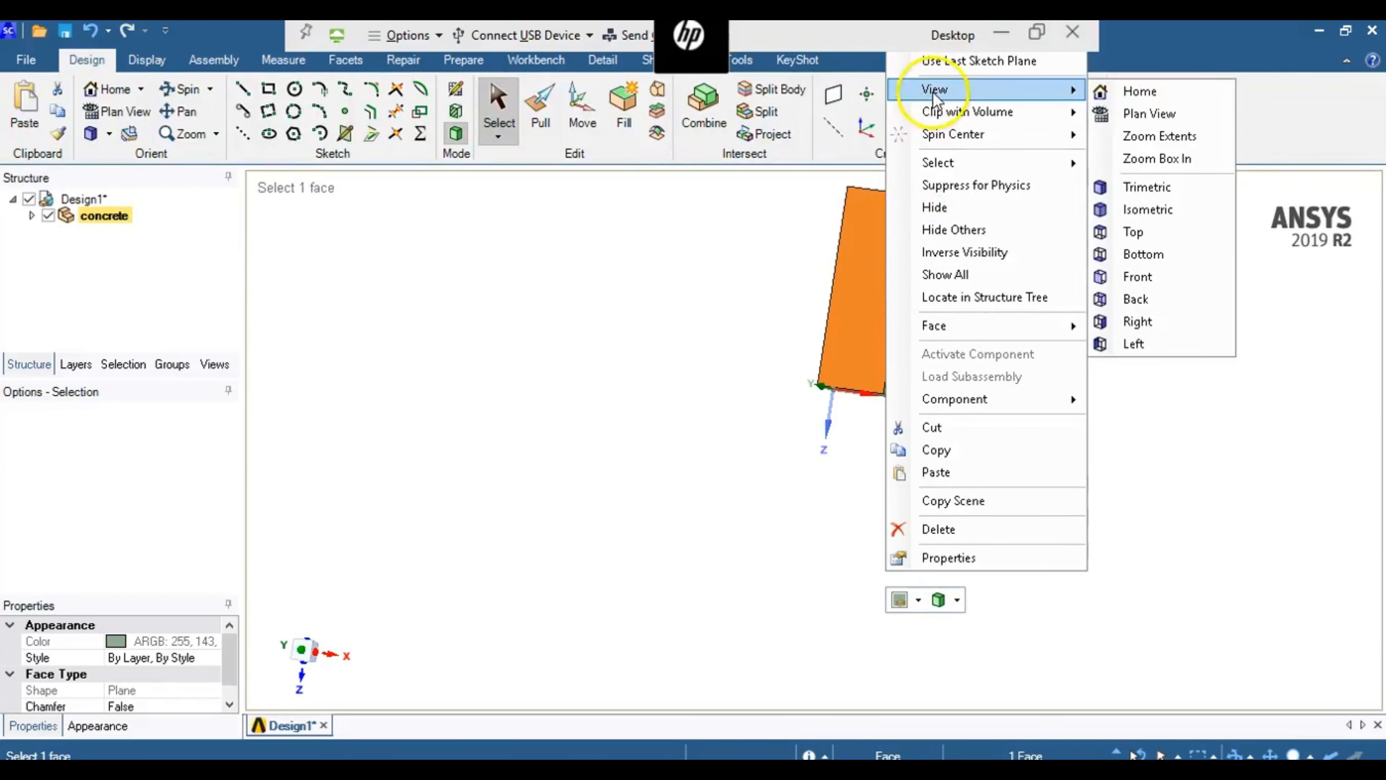
pyautogui.click(1114, 117)
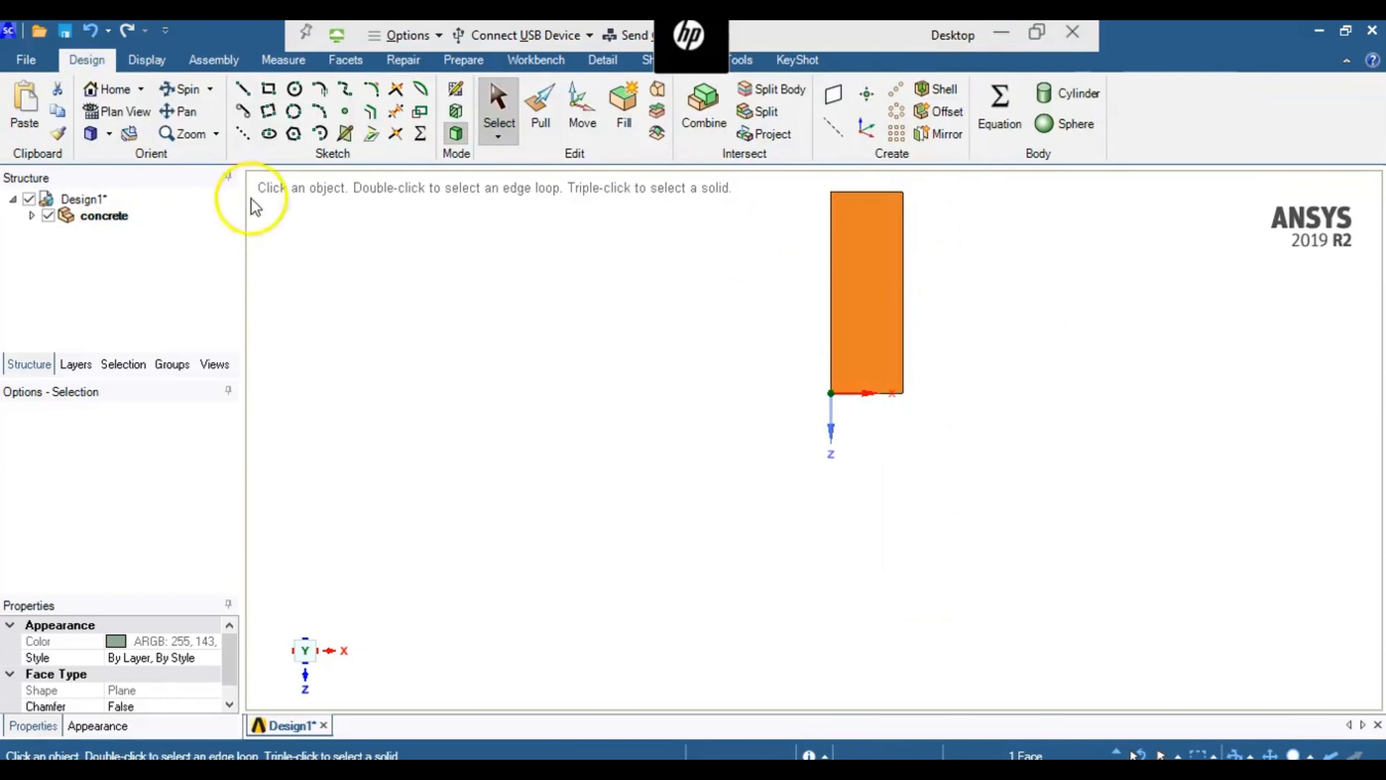
# - On the block's large face, draw a 0.5 ft construction line along the short upper edge, starting at its left corner
pyautogui.click(210, 140)
pyautogui.moveTo(873, 254); pyautogui.dragTo(796, 403)
pyautogui.click(181, 117)
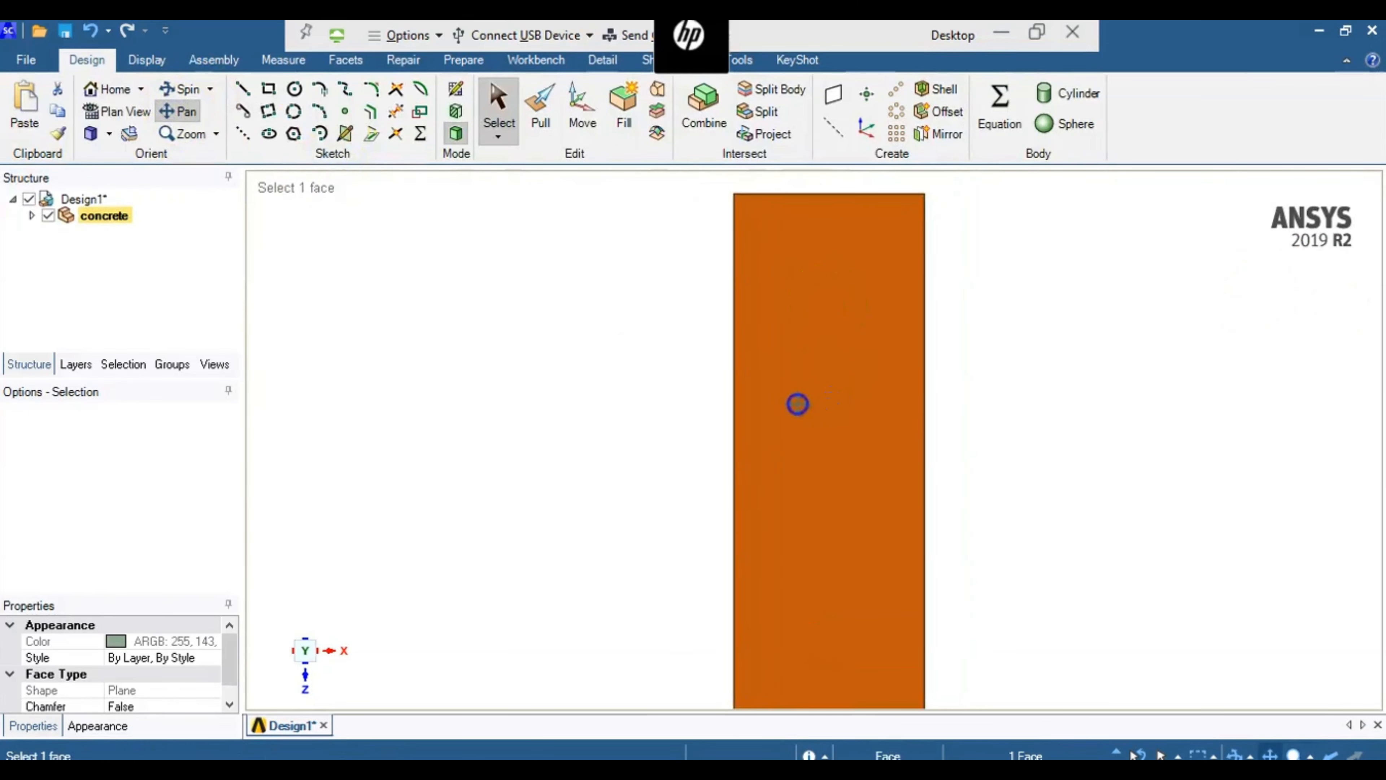
pyautogui.click(243, 133)
pyautogui.click(842, 352)
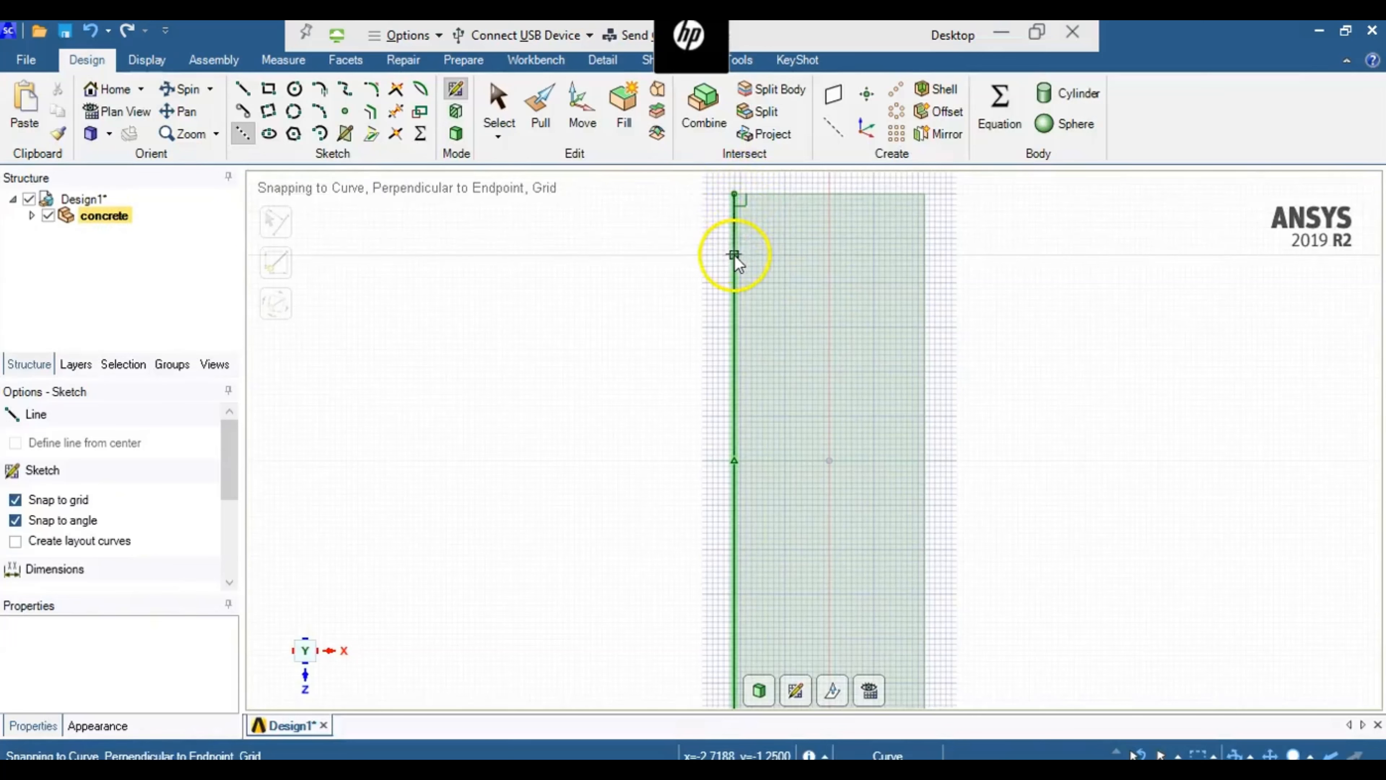
pyautogui.click(735, 194)
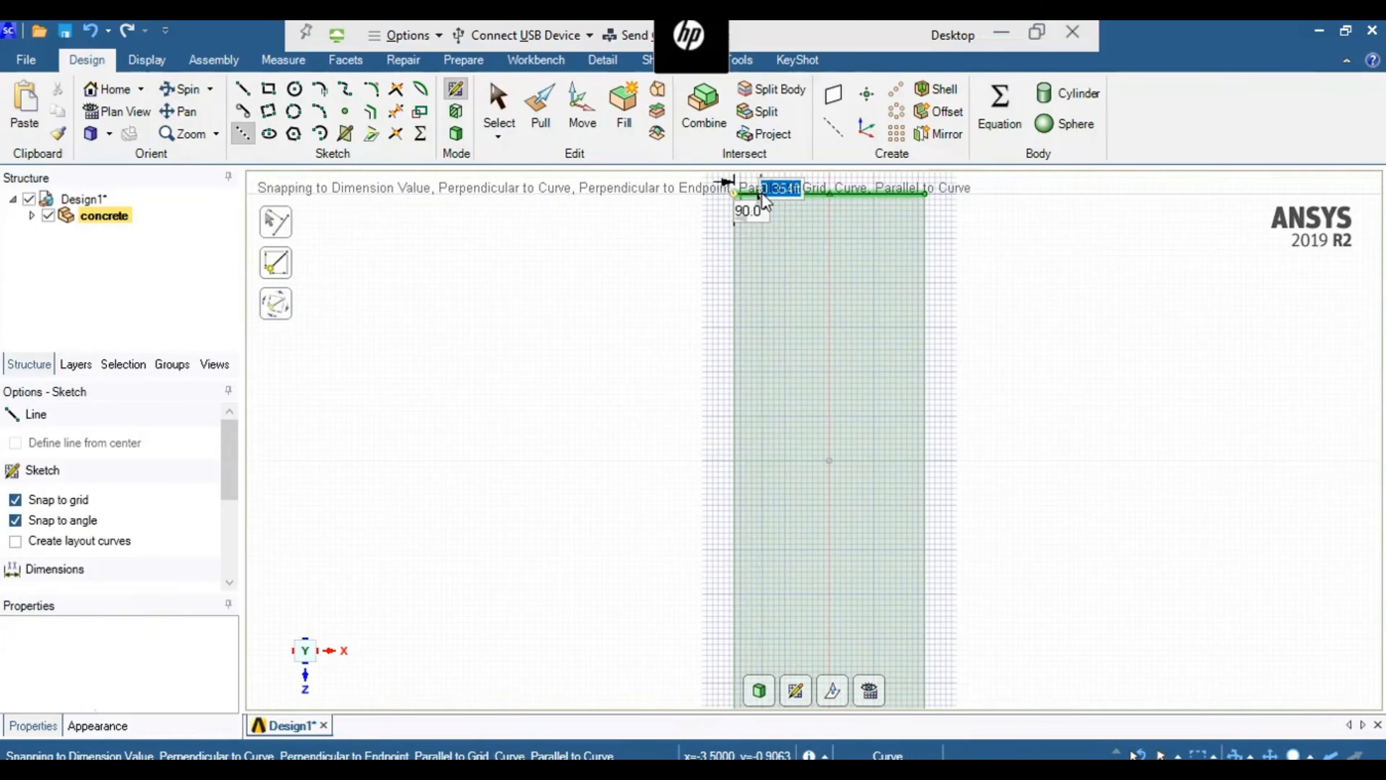
pyautogui.write('0.')
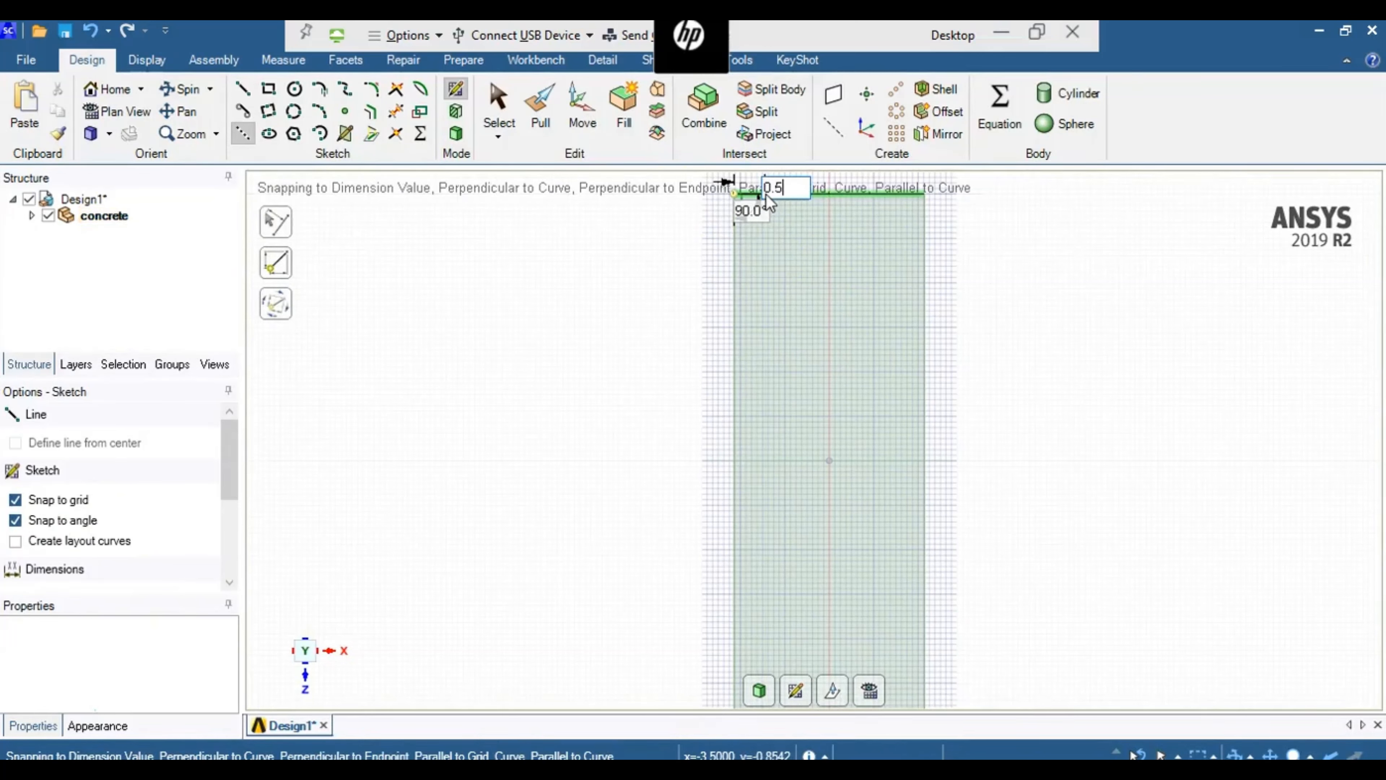
pyautogui.write('5')
pyautogui.press('Return')
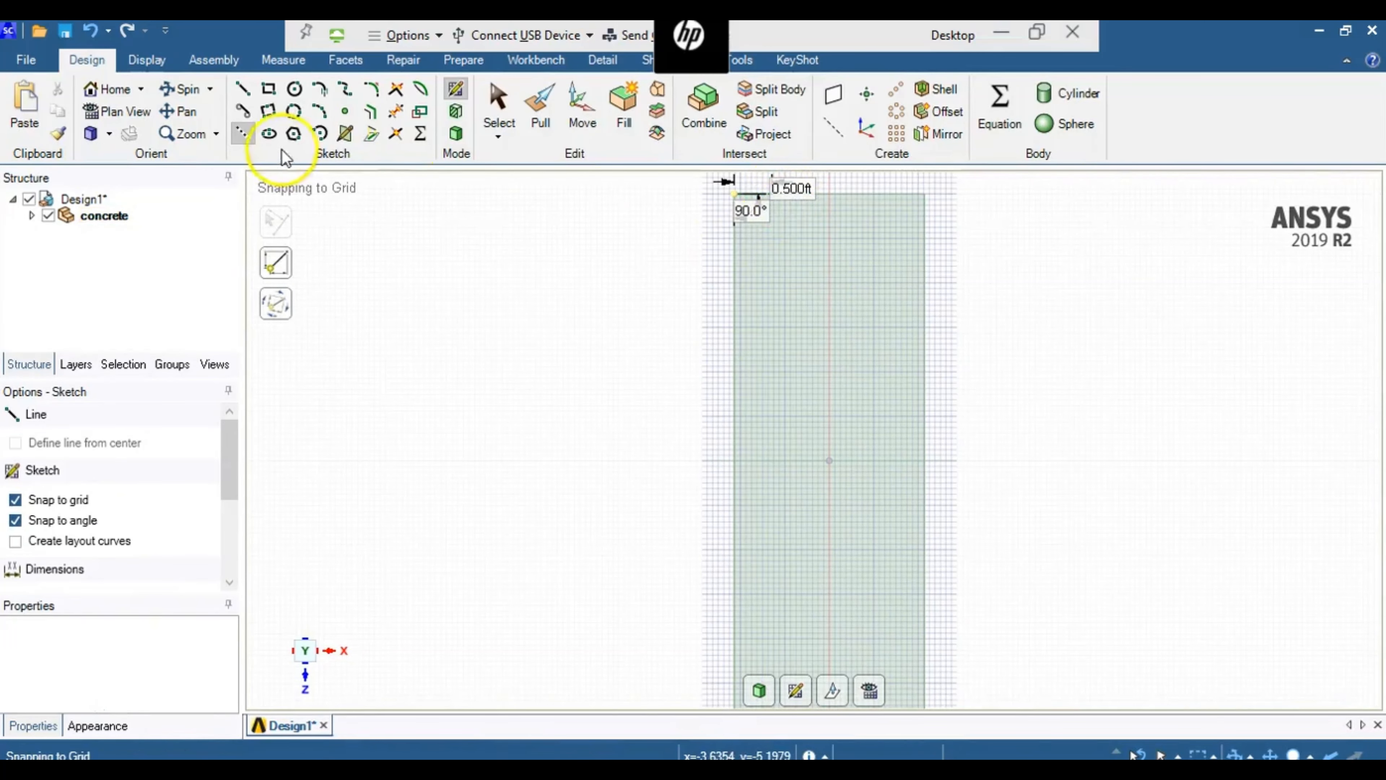
# - Draw a second construction line 0.5 ft down into the face from the end of the first, perpendicular to the edge
pyautogui.click(246, 138)
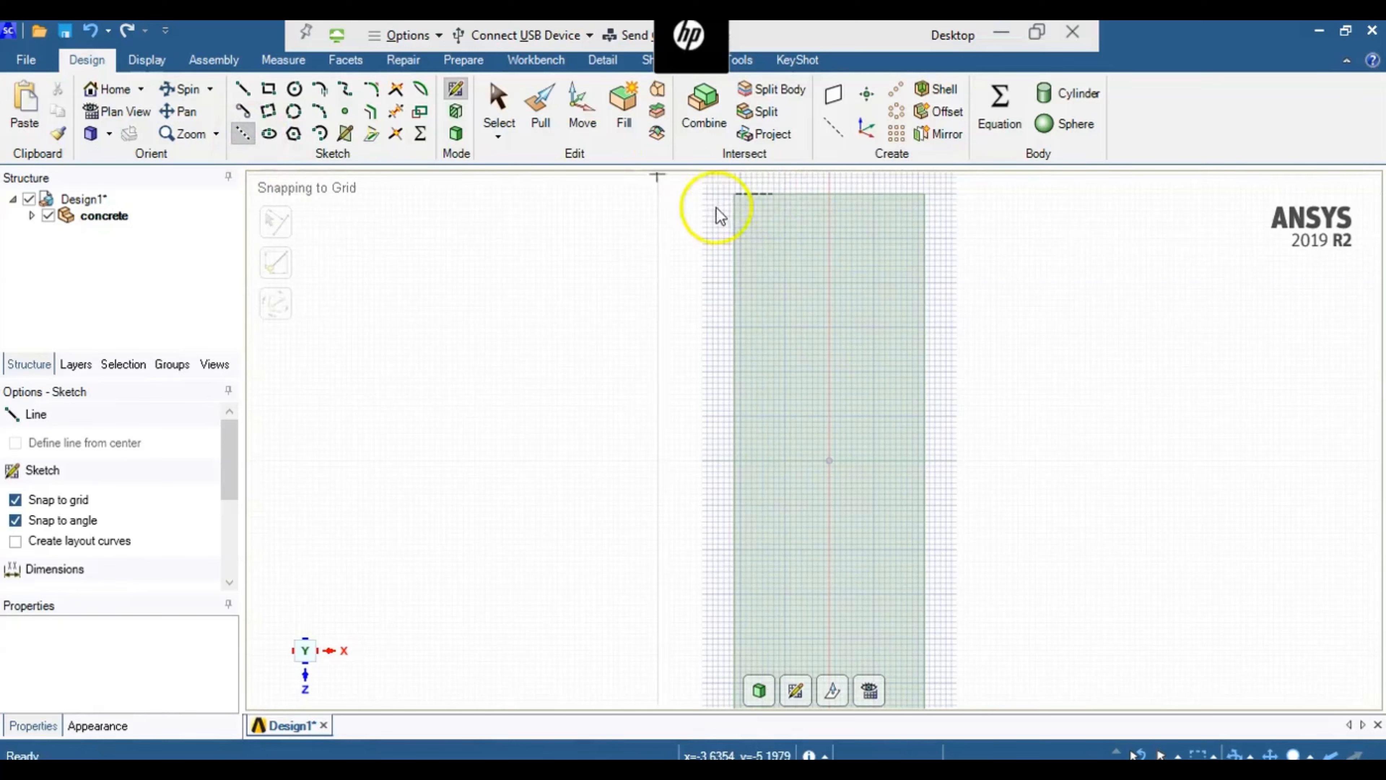
pyautogui.click(772, 195)
pyautogui.write('0.5')
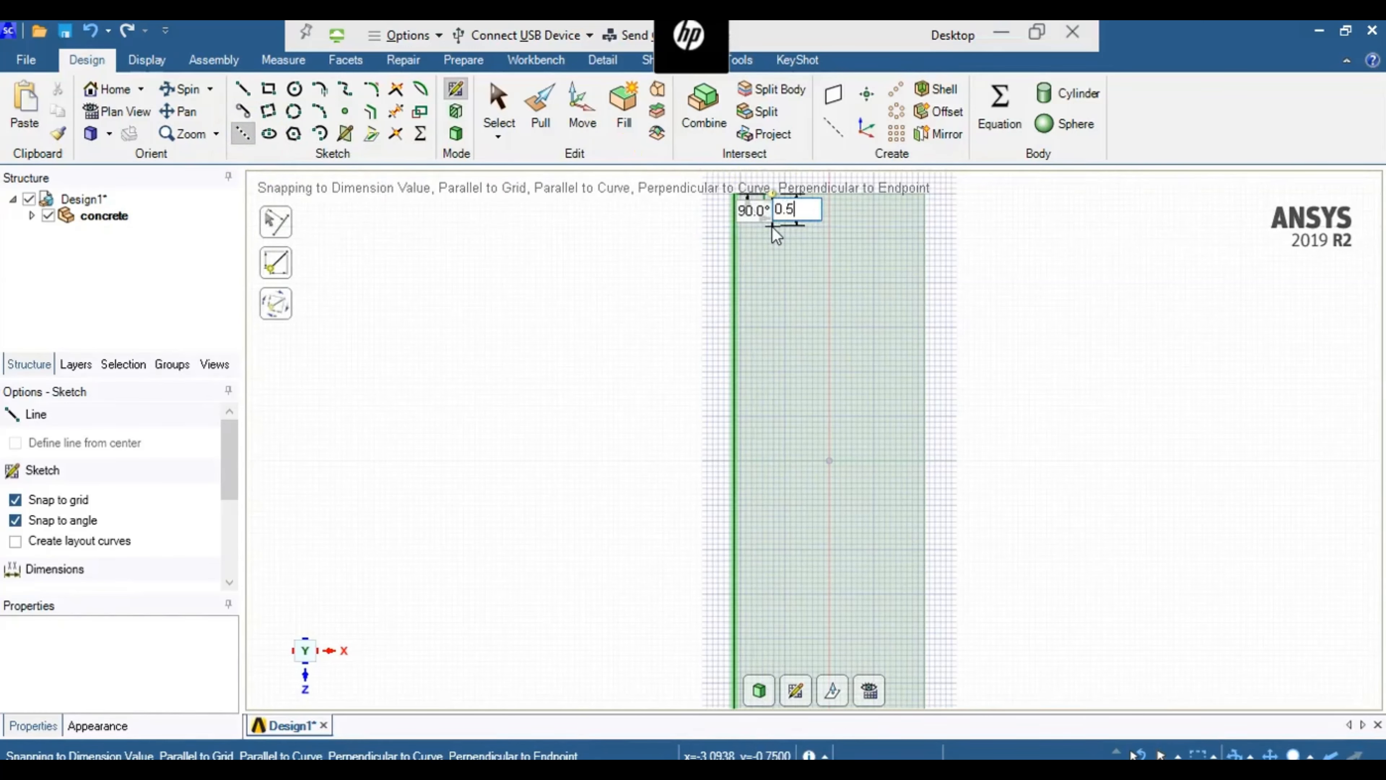
pyautogui.press('Return')
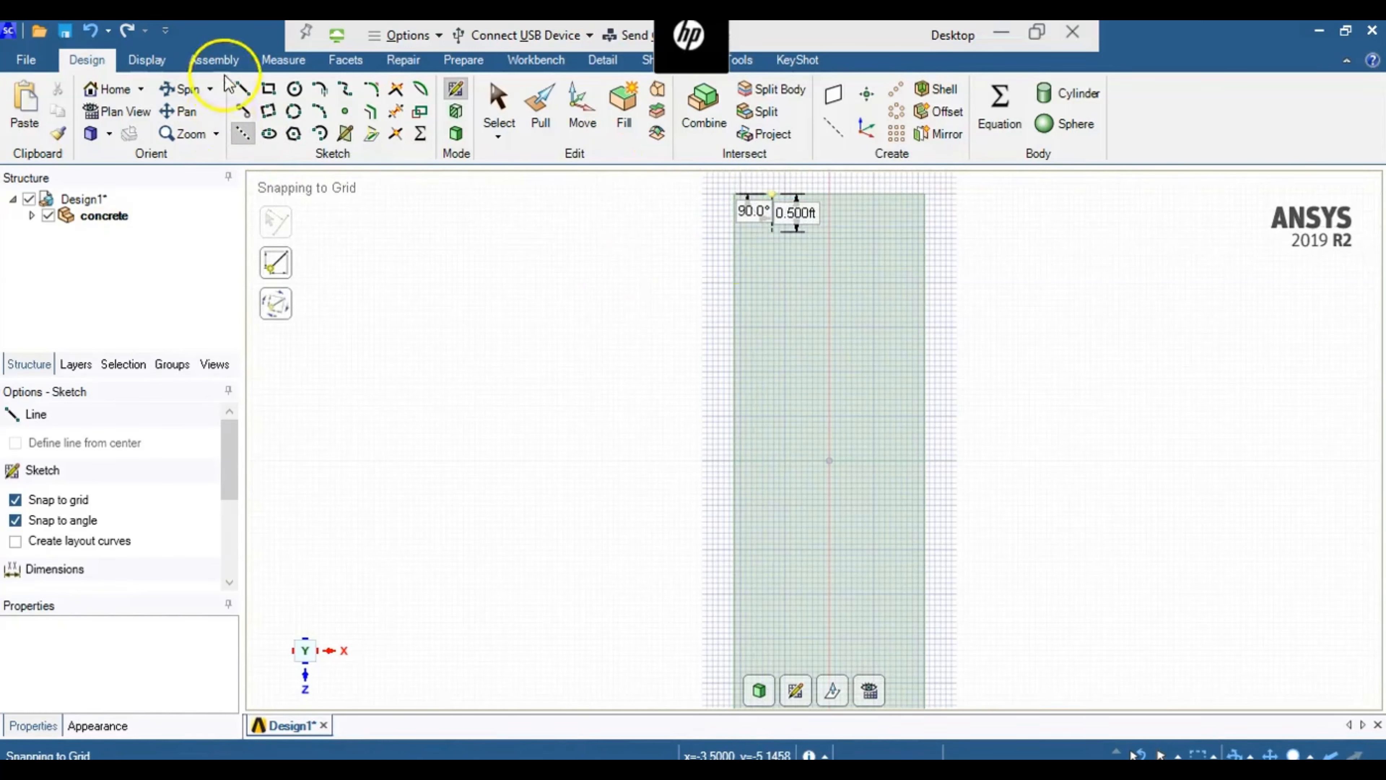
# - Sketch a rectangle 3 ft along Z and 1.5 ft along X from the lower end of the second construction line
pyautogui.click(267, 89)
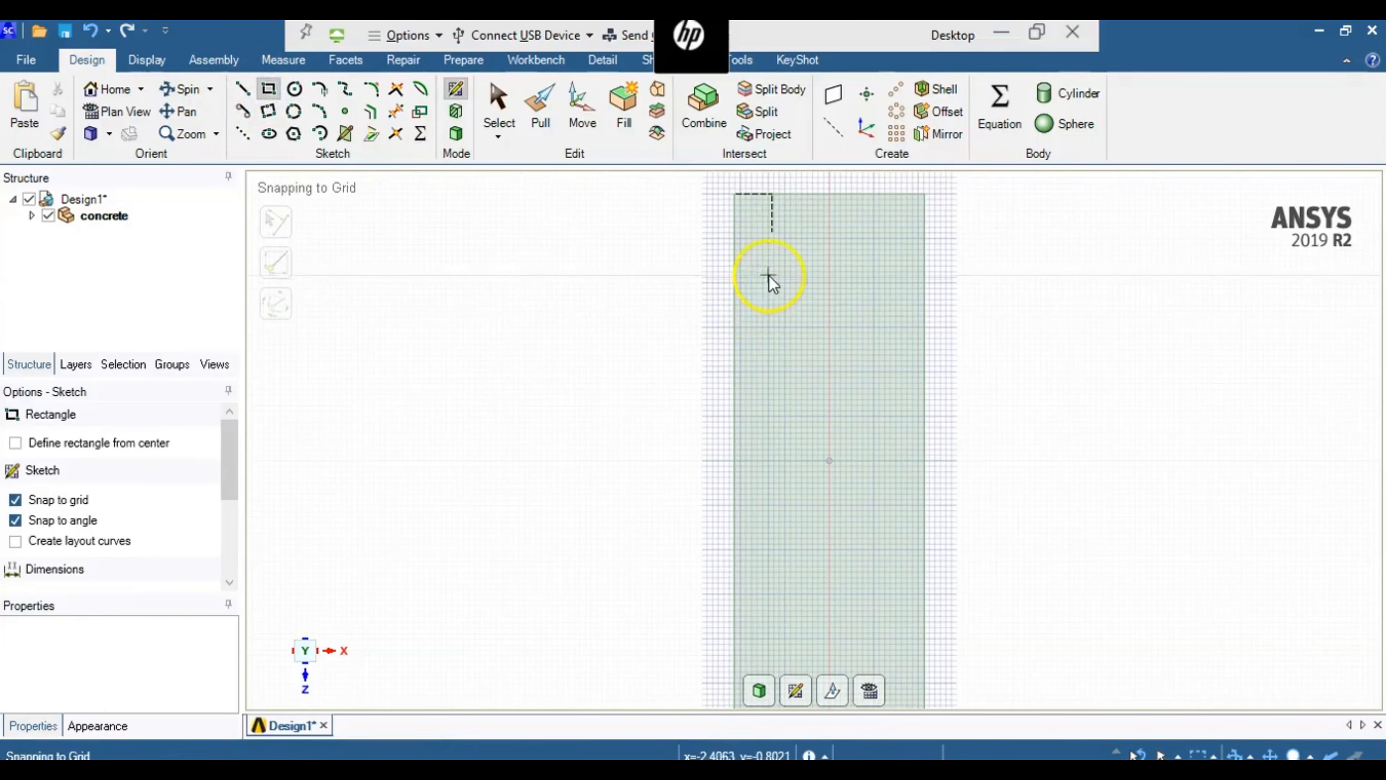
pyautogui.click(773, 234)
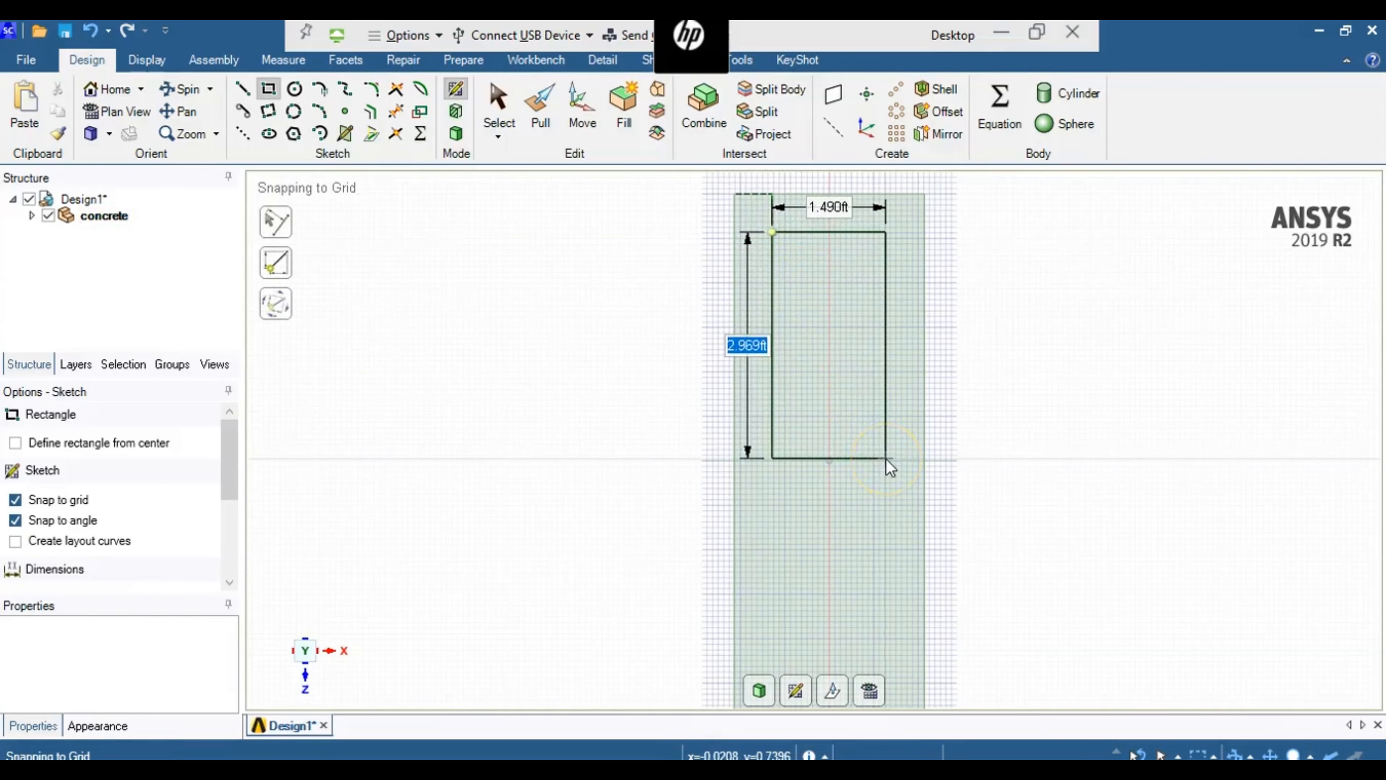
pyautogui.write('3')
pyautogui.press('Tab')
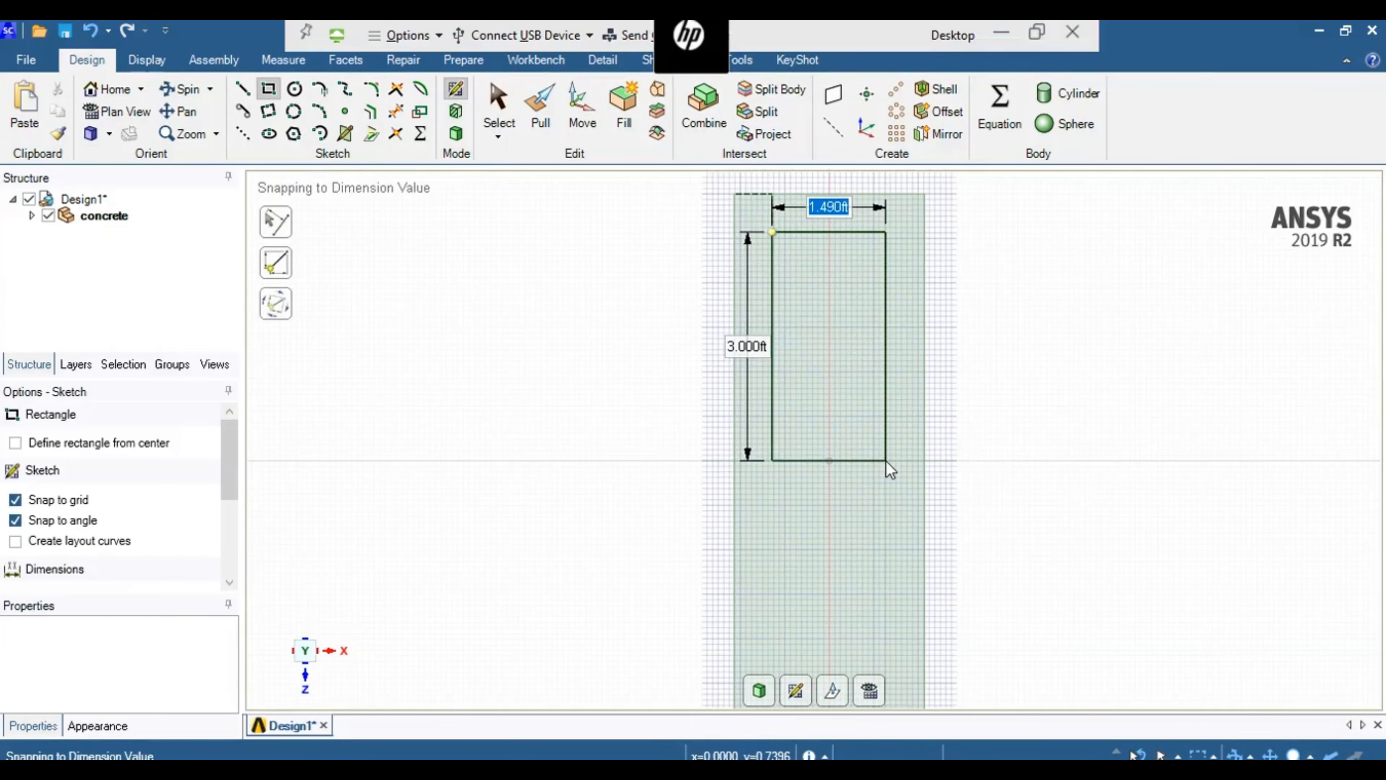
pyautogui.write('1.5')
pyautogui.press('Return')
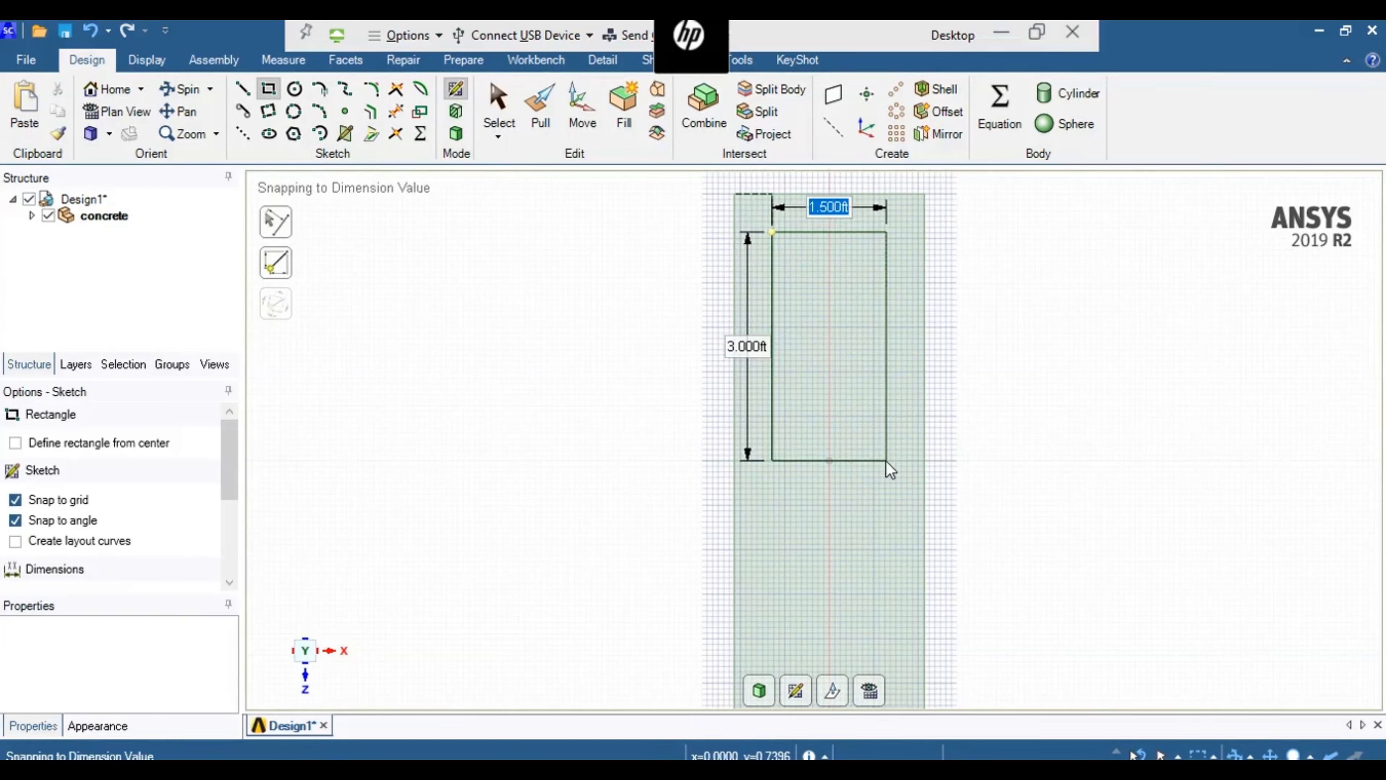
# - Pull the inner rectangle's face back through the block's whole thickness to cut a rectangular opening
pyautogui.click(464, 138)
pyautogui.click(461, 136)
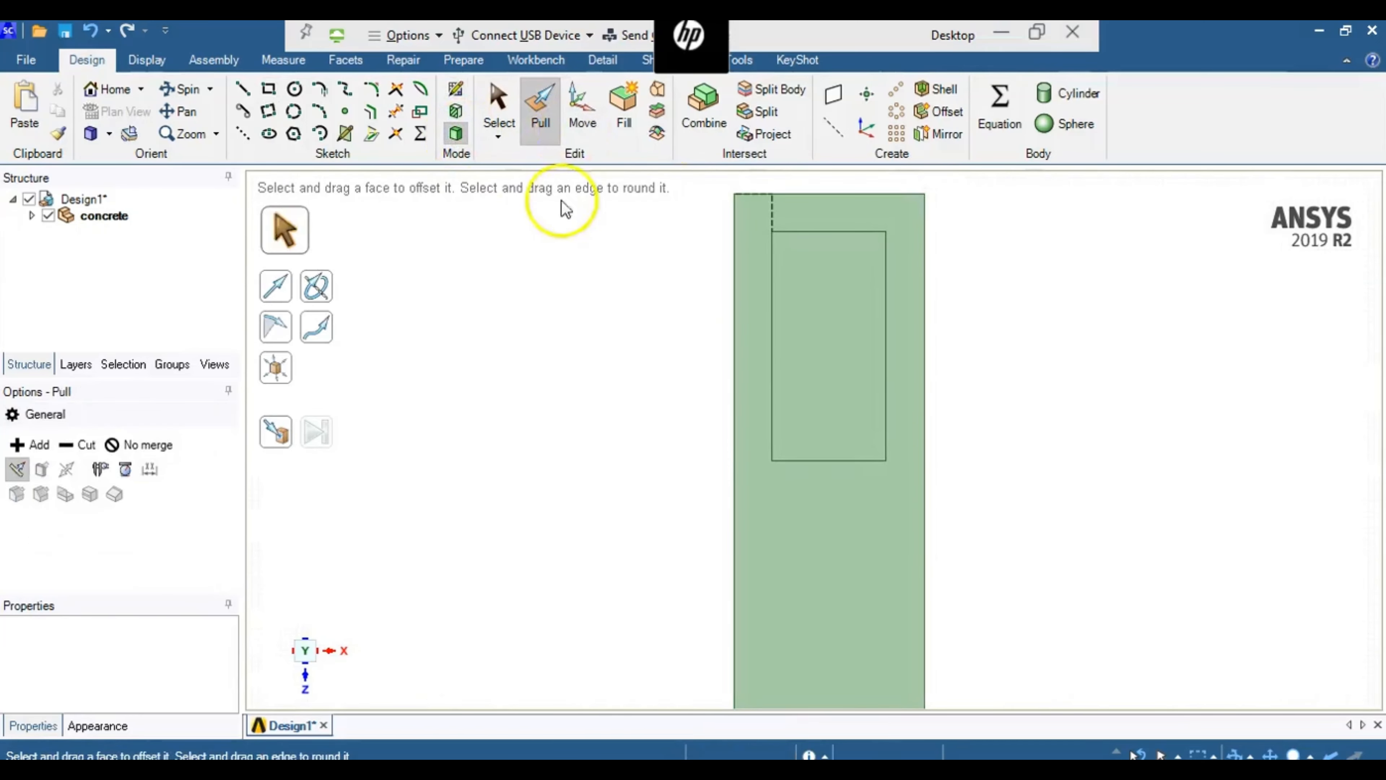
pyautogui.click(181, 88)
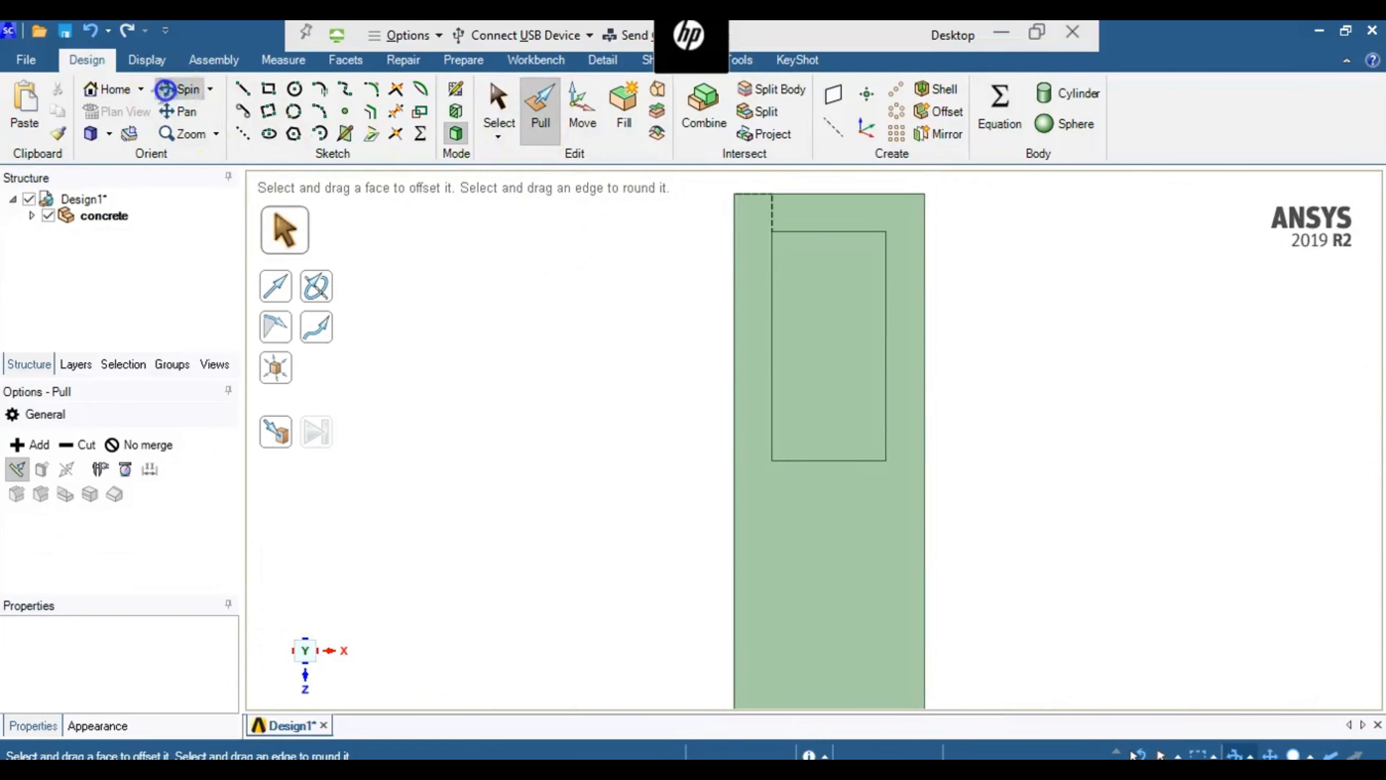
pyautogui.moveTo(625, 349); pyautogui.dragTo(514, 358)
pyautogui.click(554, 108)
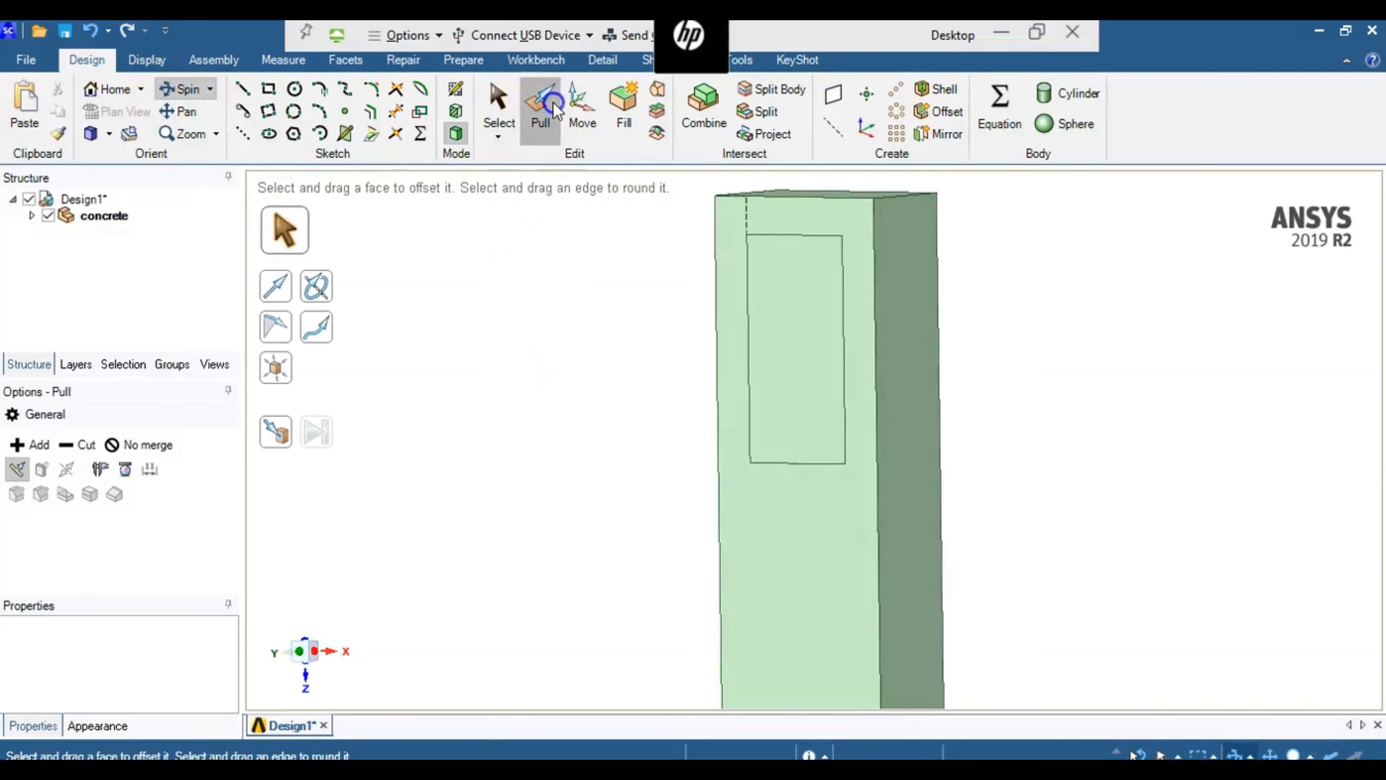
pyautogui.click(815, 353)
pyautogui.moveTo(849, 331); pyautogui.dragTo(1046, 284)
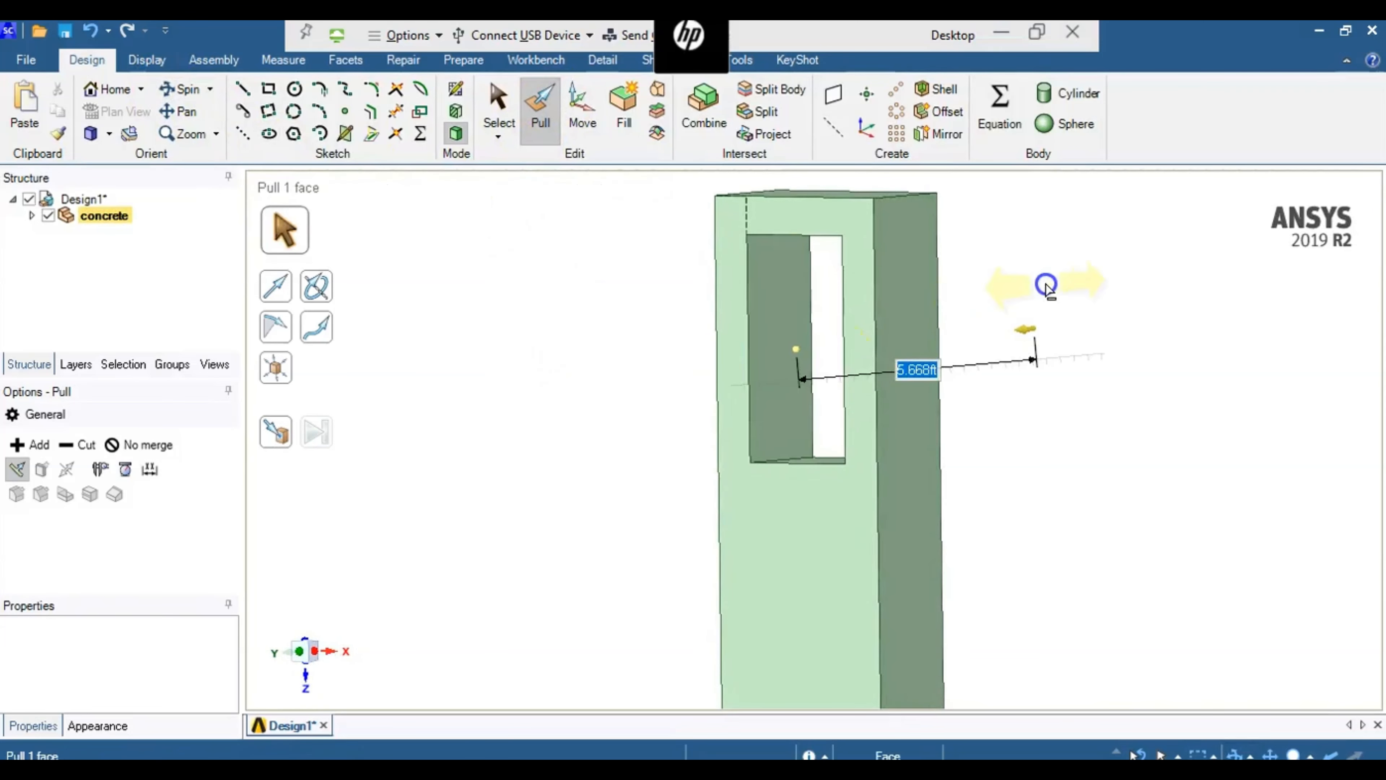
pyautogui.click(1046, 285)
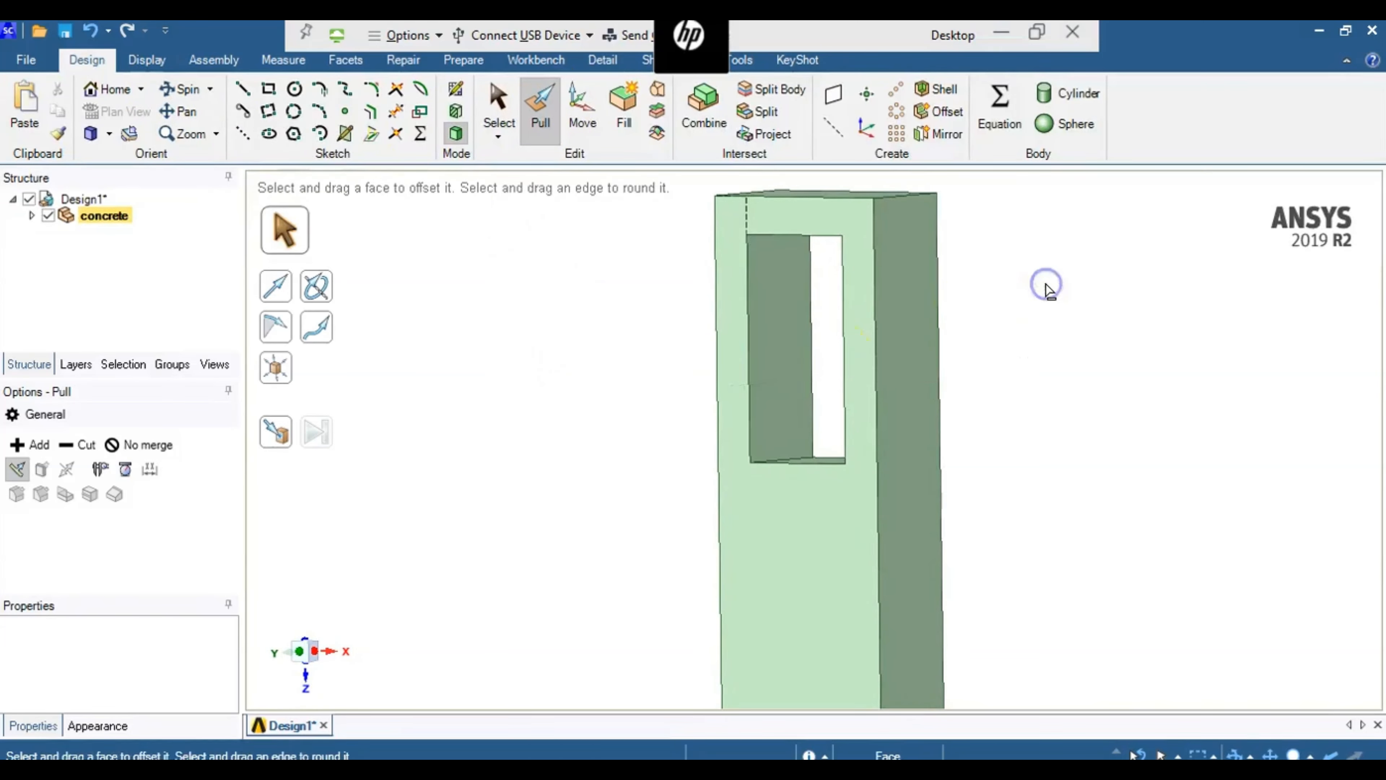
pyautogui.click(734, 383)
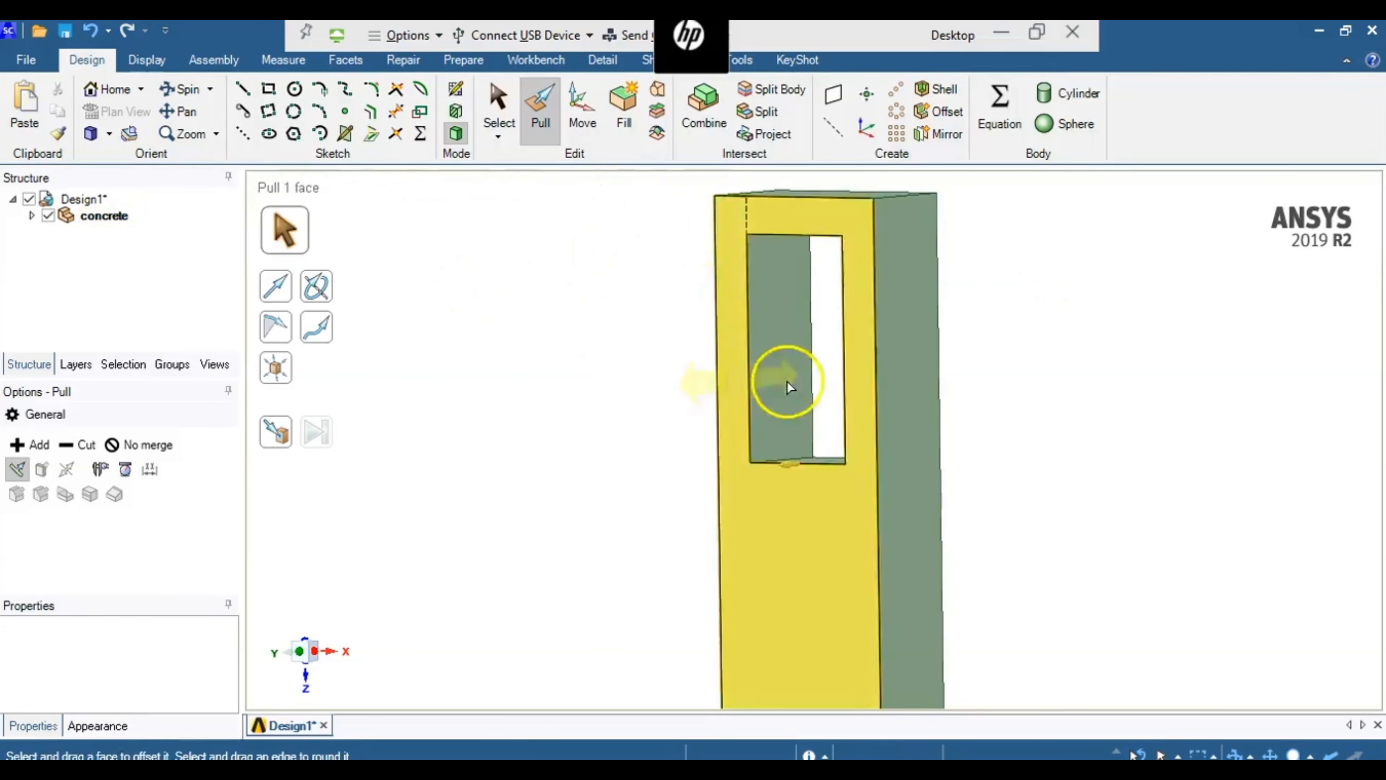
pyautogui.click(564, 355)
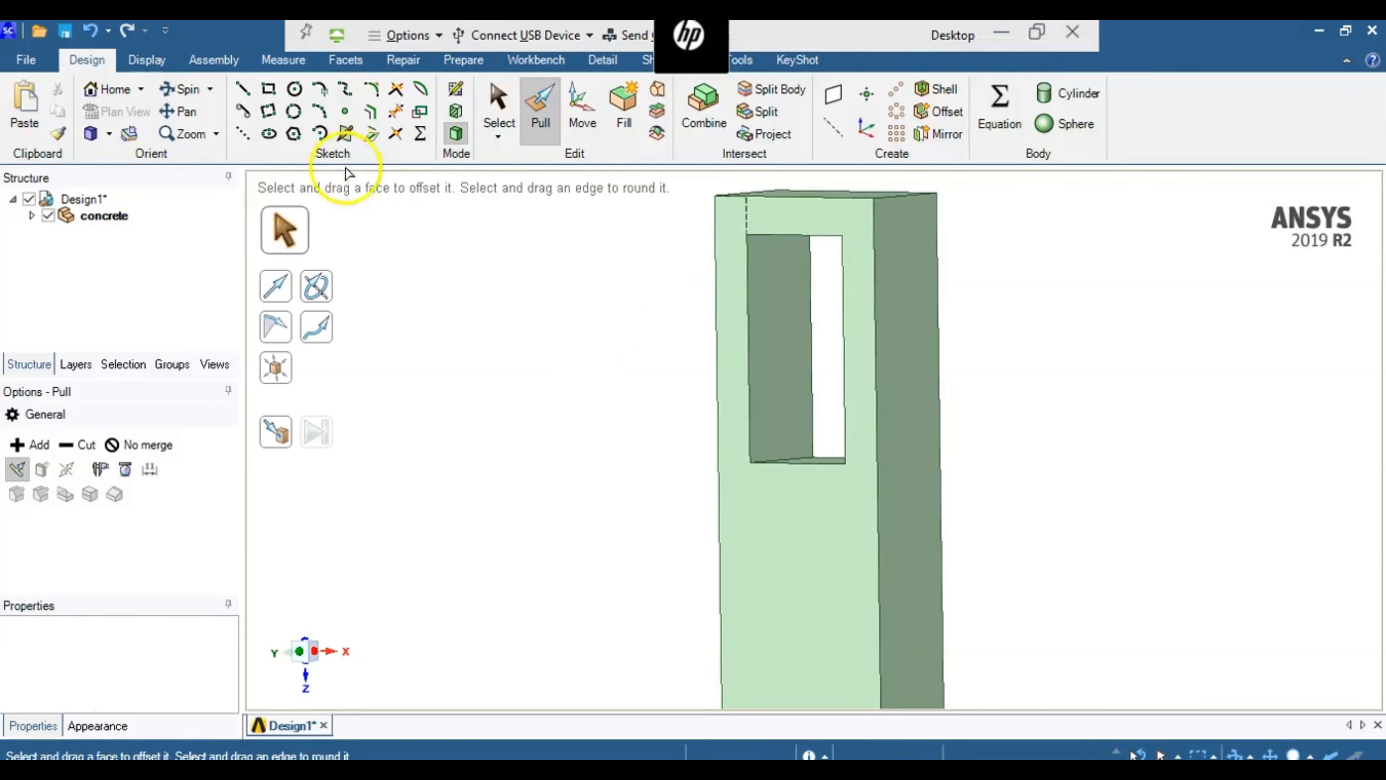
pyautogui.click(766, 282)
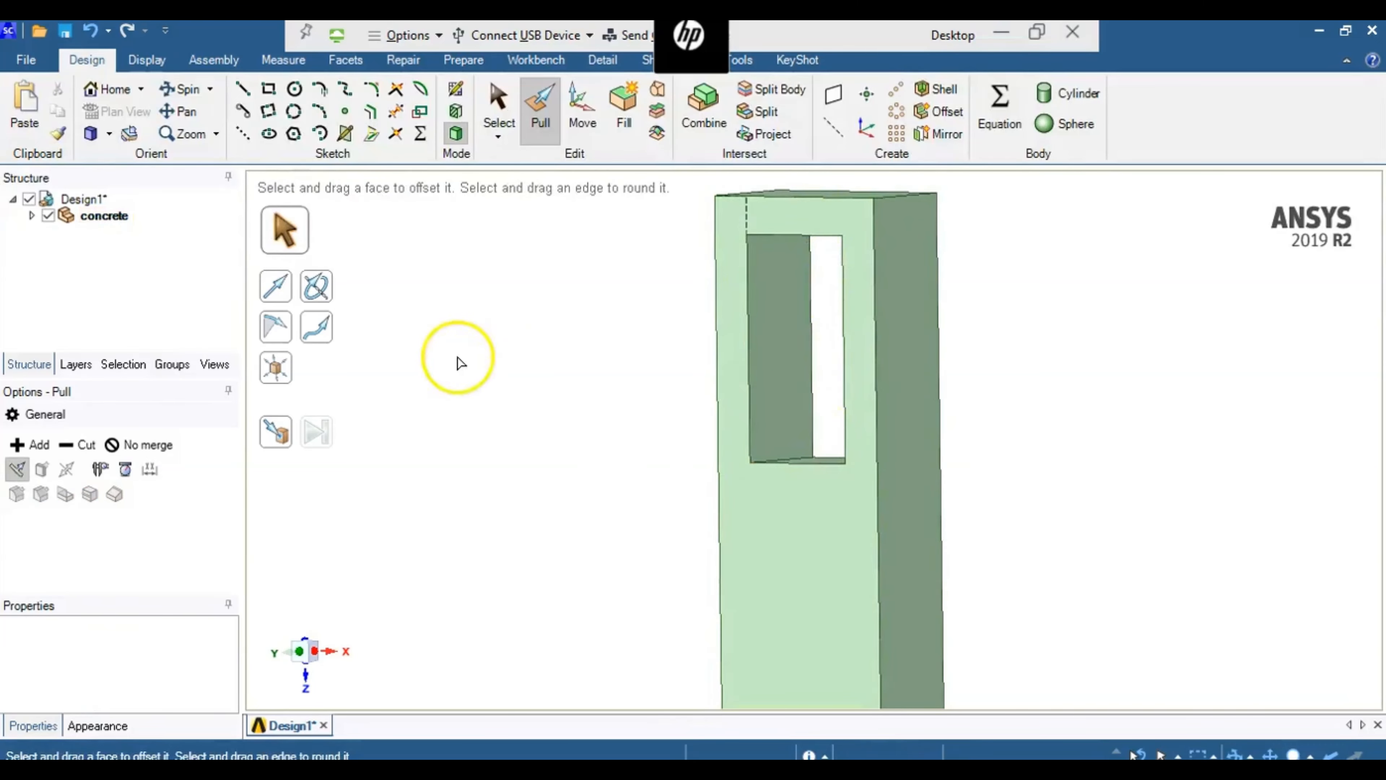
# - Create a new component named plastic under Design1 and select it
pyautogui.click(82, 200)
pyautogui.rightClick(82, 201)
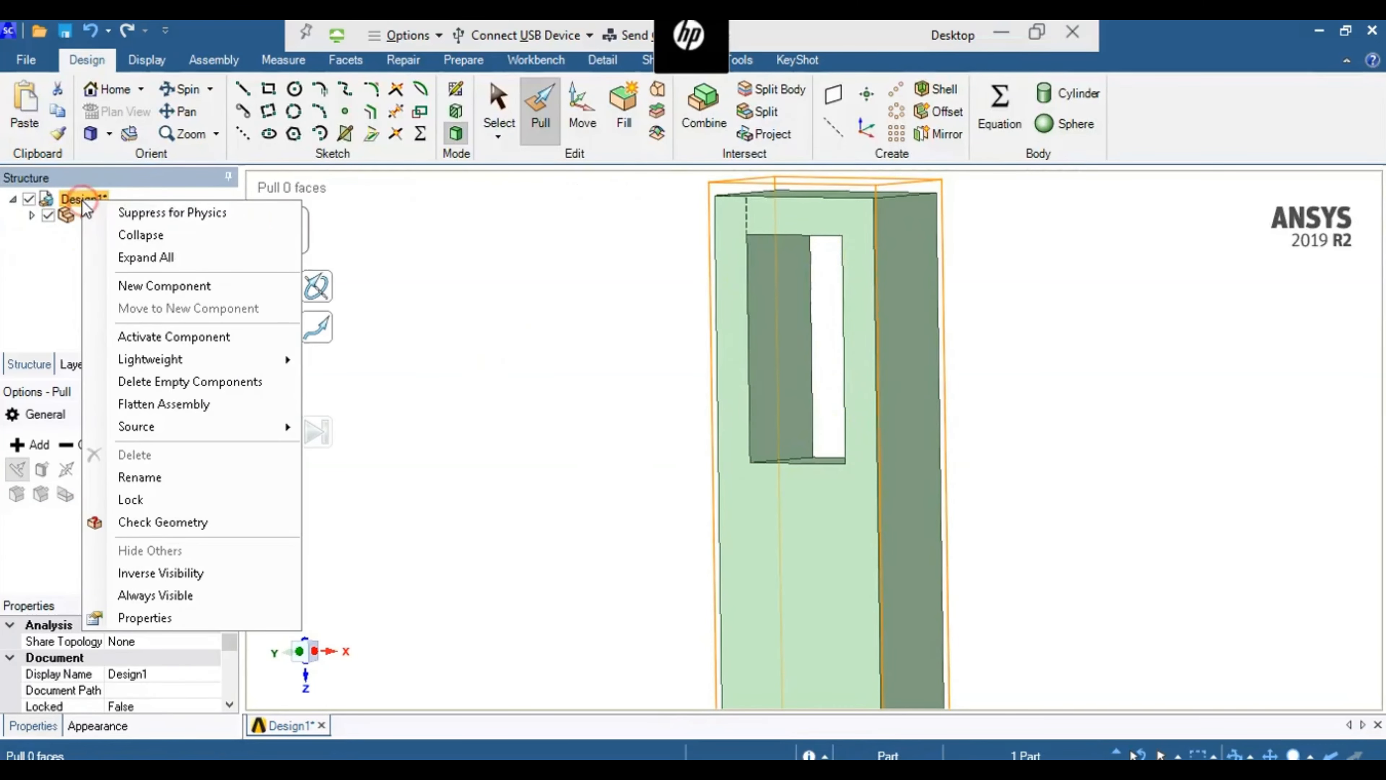
pyautogui.click(125, 285)
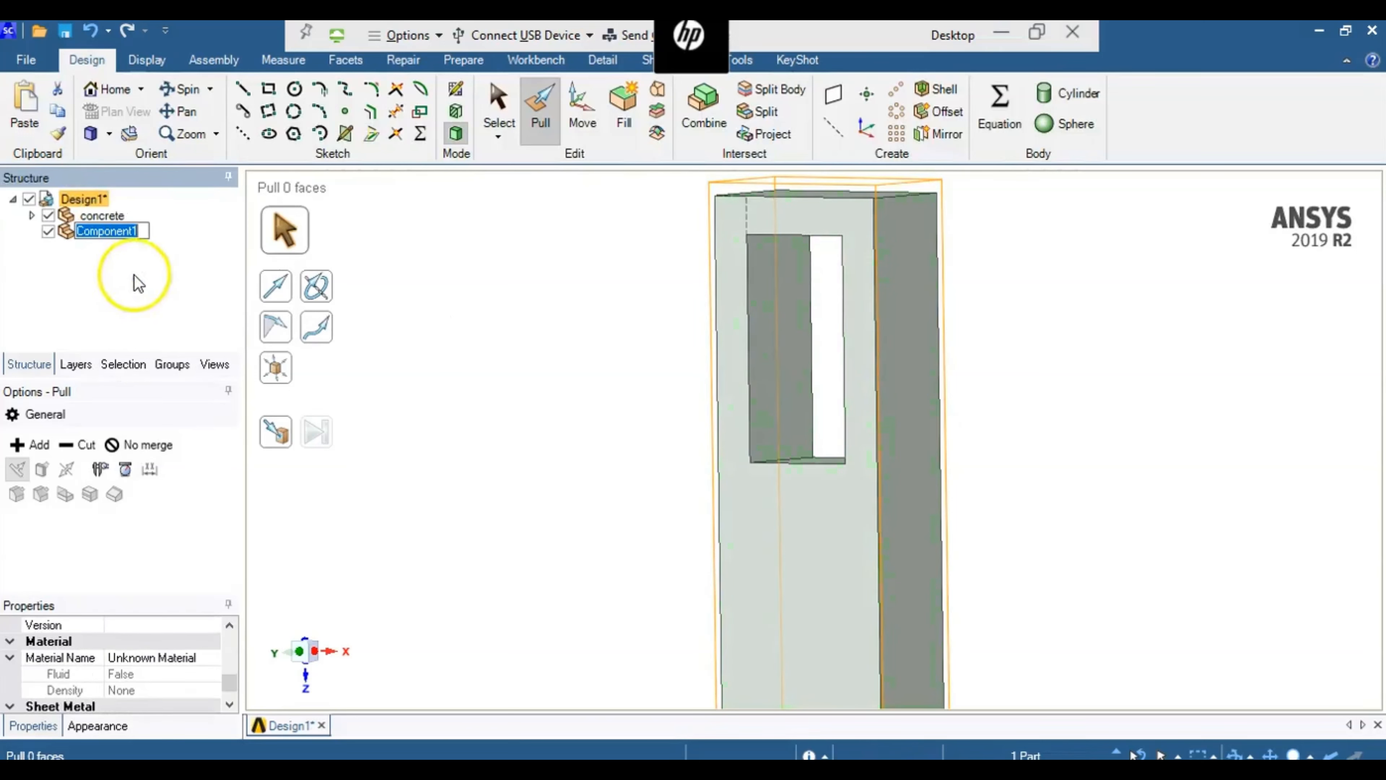
pyautogui.write('plastic')
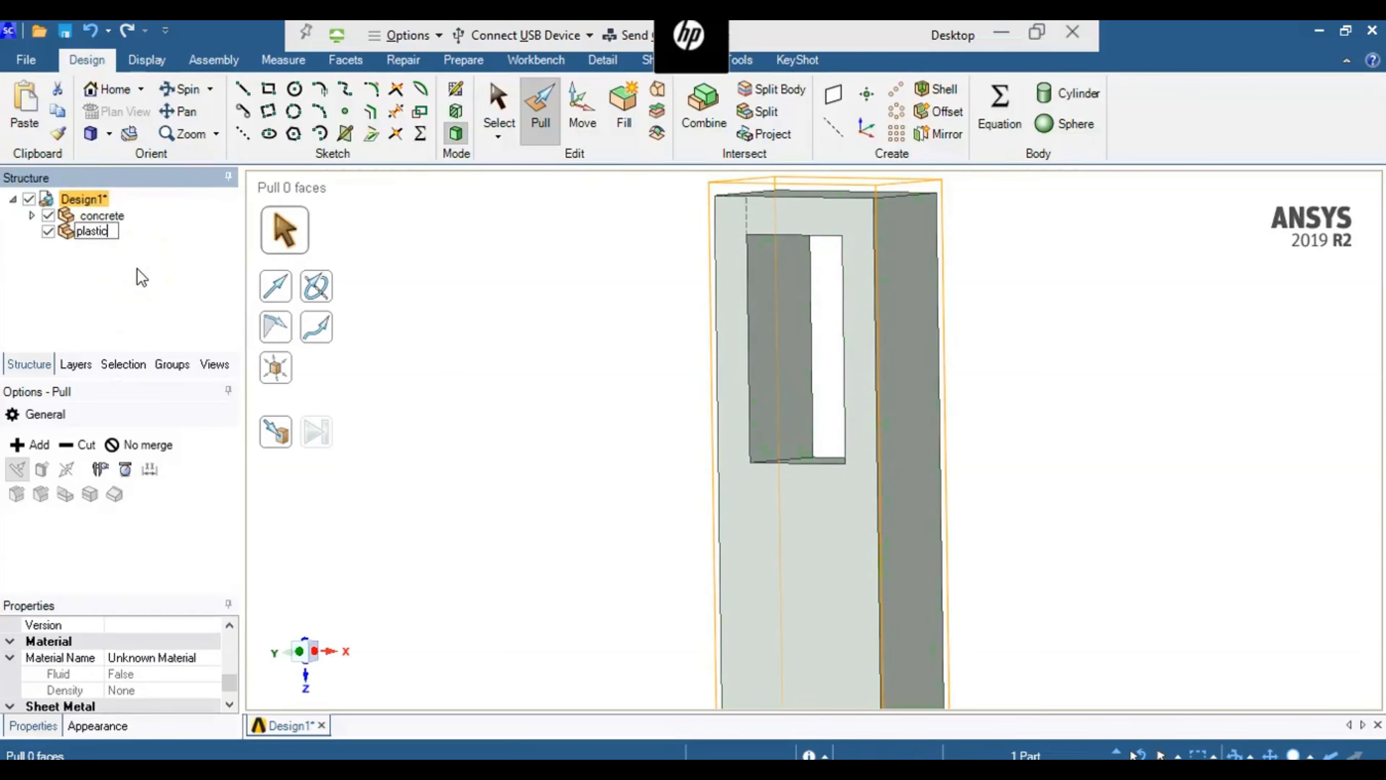
pyautogui.press('Return')
pyautogui.click(86, 234)
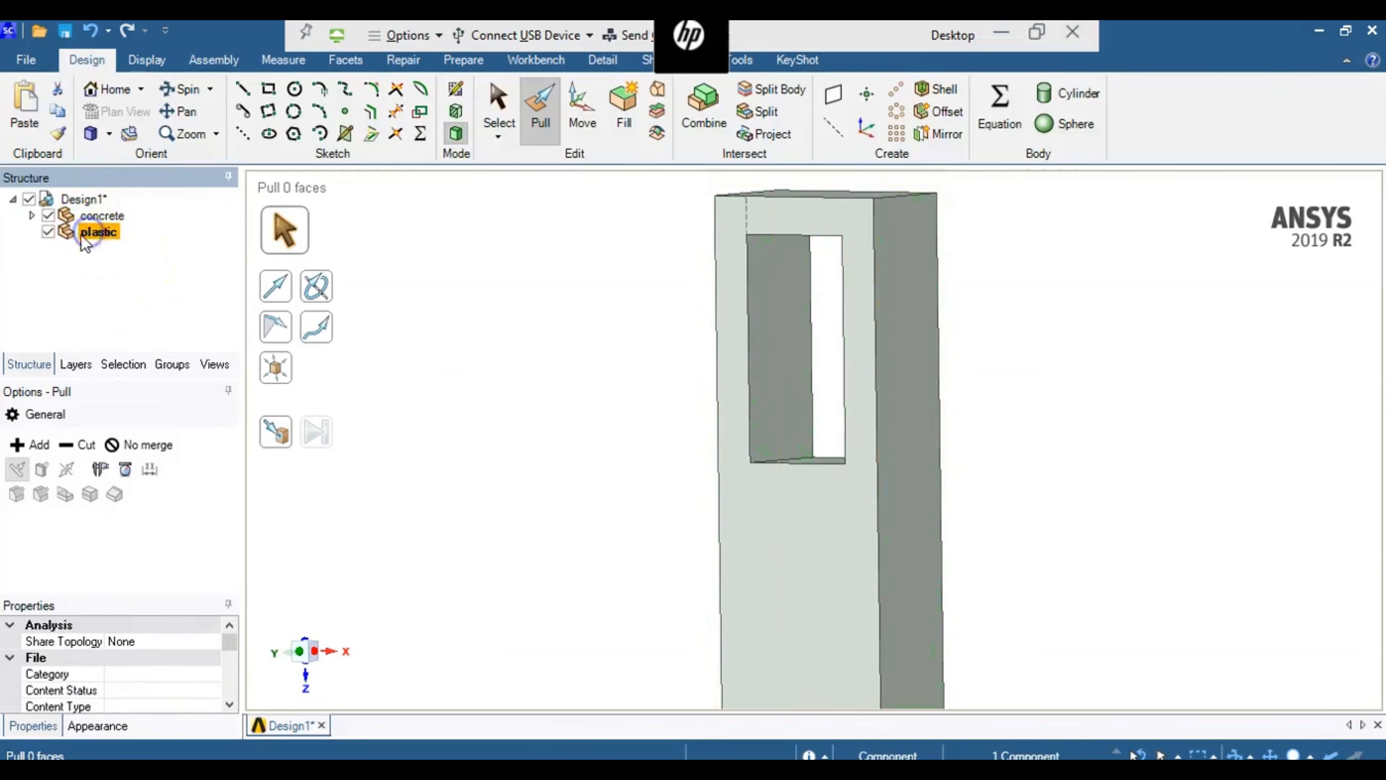
# - Sketch a 3 ft by 1.5 ft rectangle on the block's front face between opposite corners of the opening and finish the sketch
pyautogui.click(763, 527)
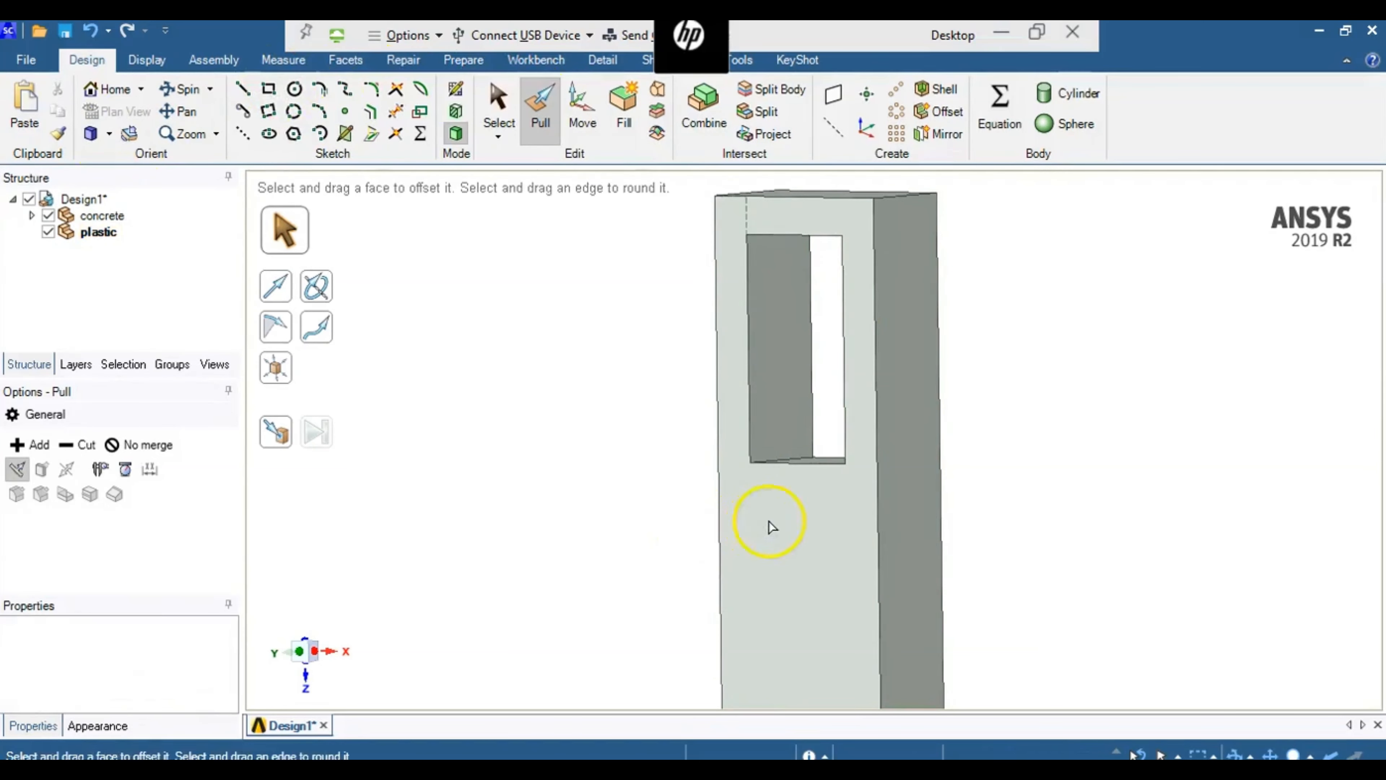
pyautogui.click(497, 110)
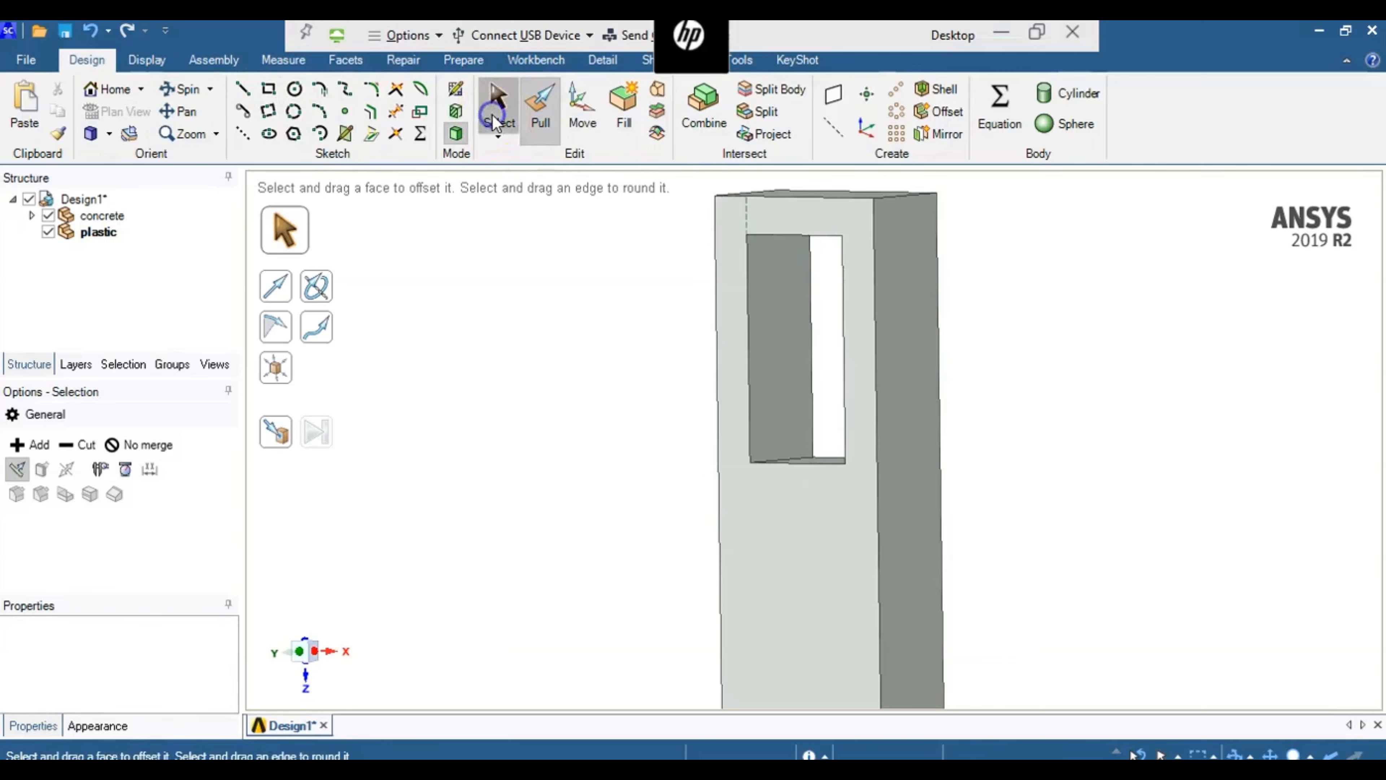
pyautogui.click(779, 574)
pyautogui.rightClick(779, 576)
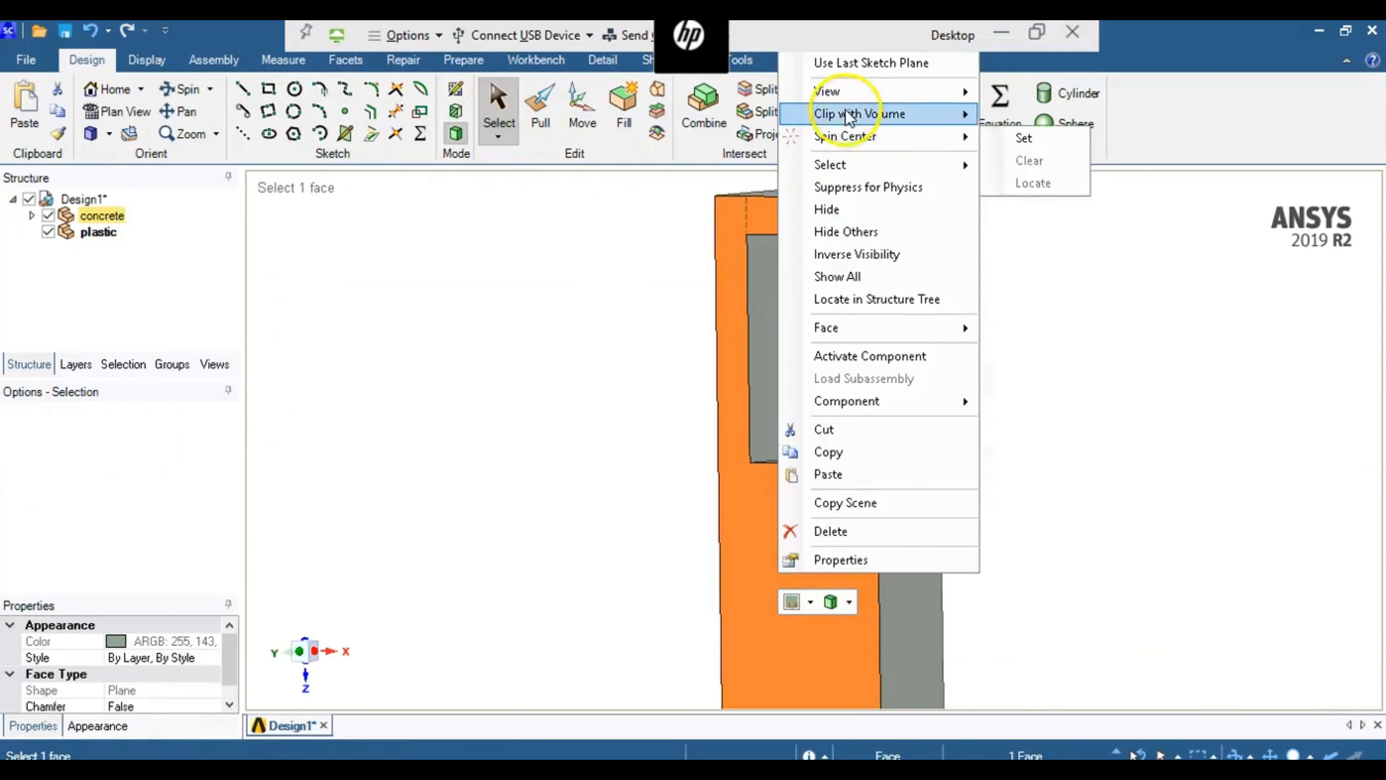
pyautogui.moveTo(927, 114)
pyautogui.moveTo(960, 91)
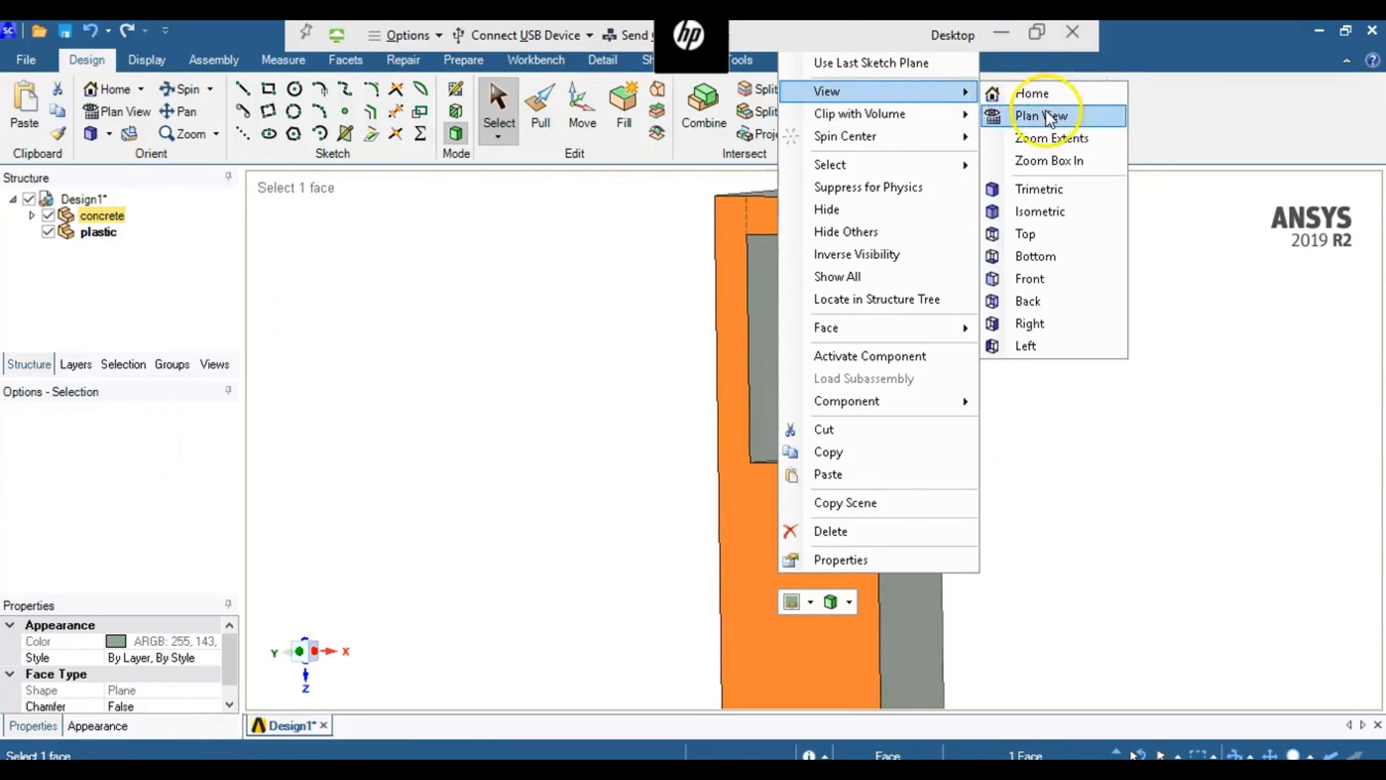
pyautogui.click(1029, 114)
pyautogui.click(268, 89)
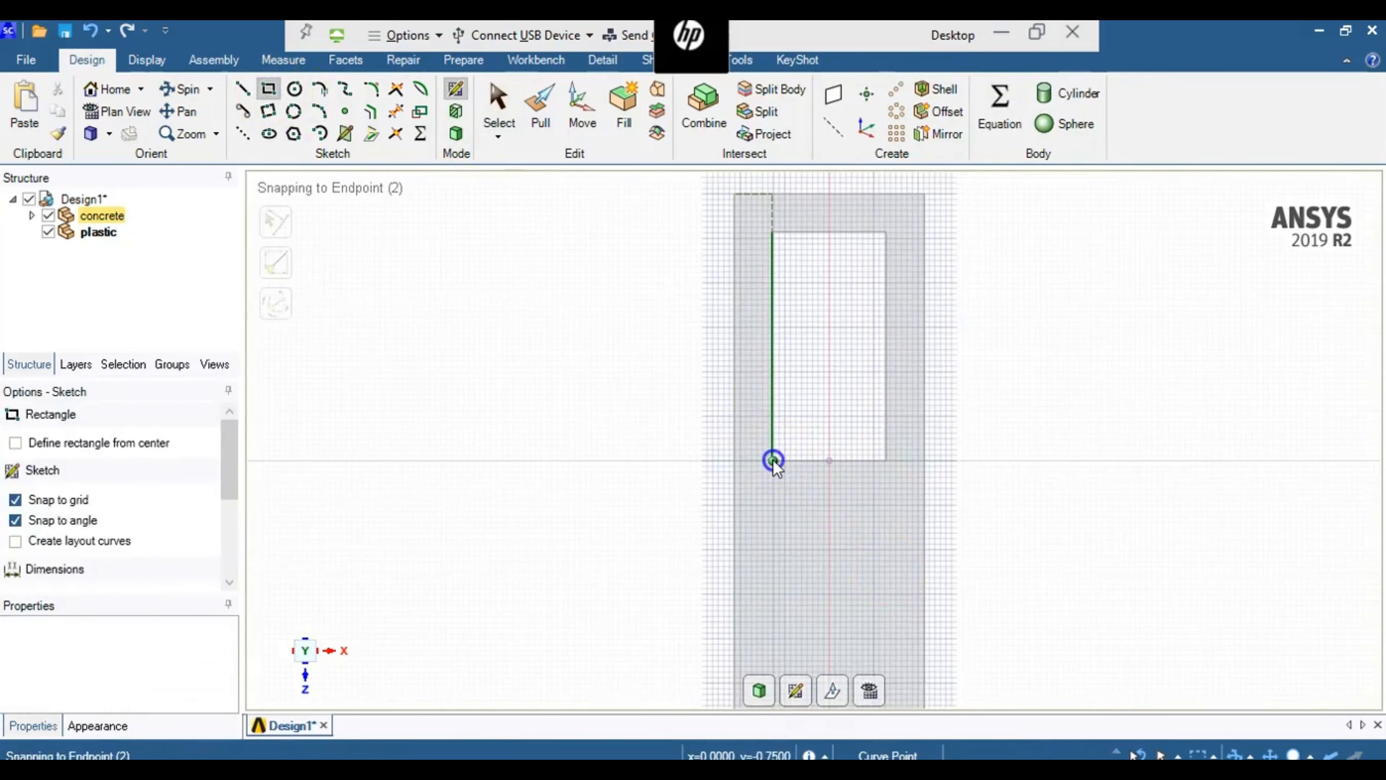
pyautogui.click(772, 460)
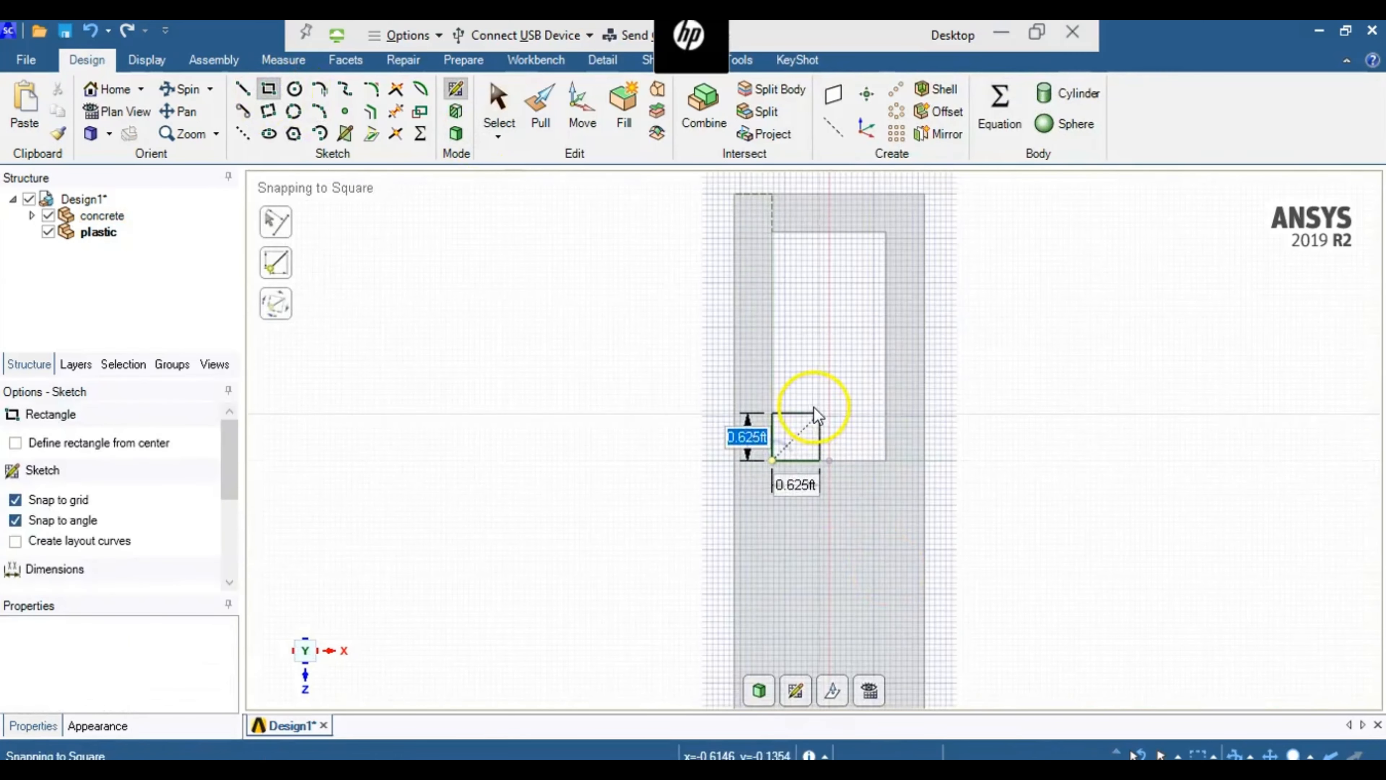
pyautogui.click(886, 240)
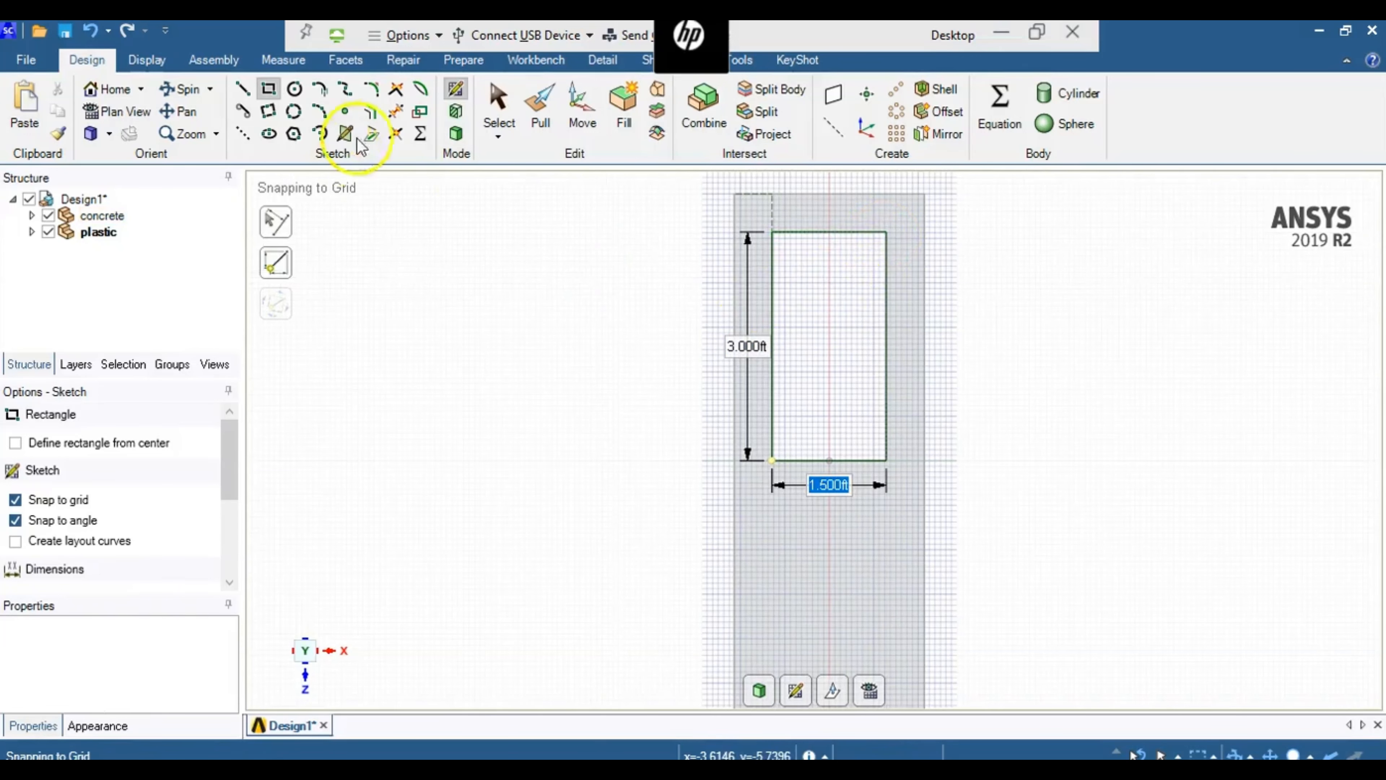
pyautogui.click(453, 135)
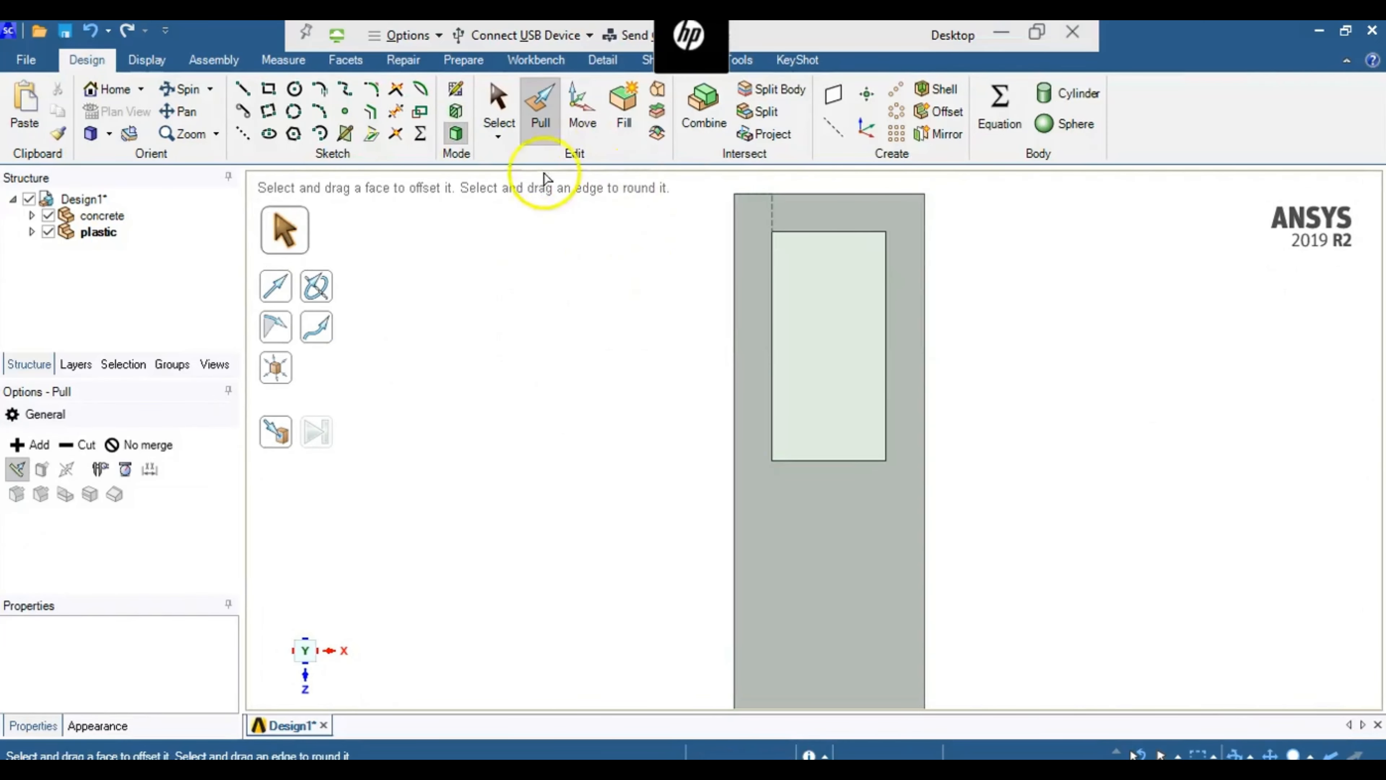
# - Pull the rectangle filling the opening 0.5 ft into the block to form the plastic solid
pyautogui.click(182, 90)
pyautogui.moveTo(683, 427); pyautogui.dragTo(583, 424)
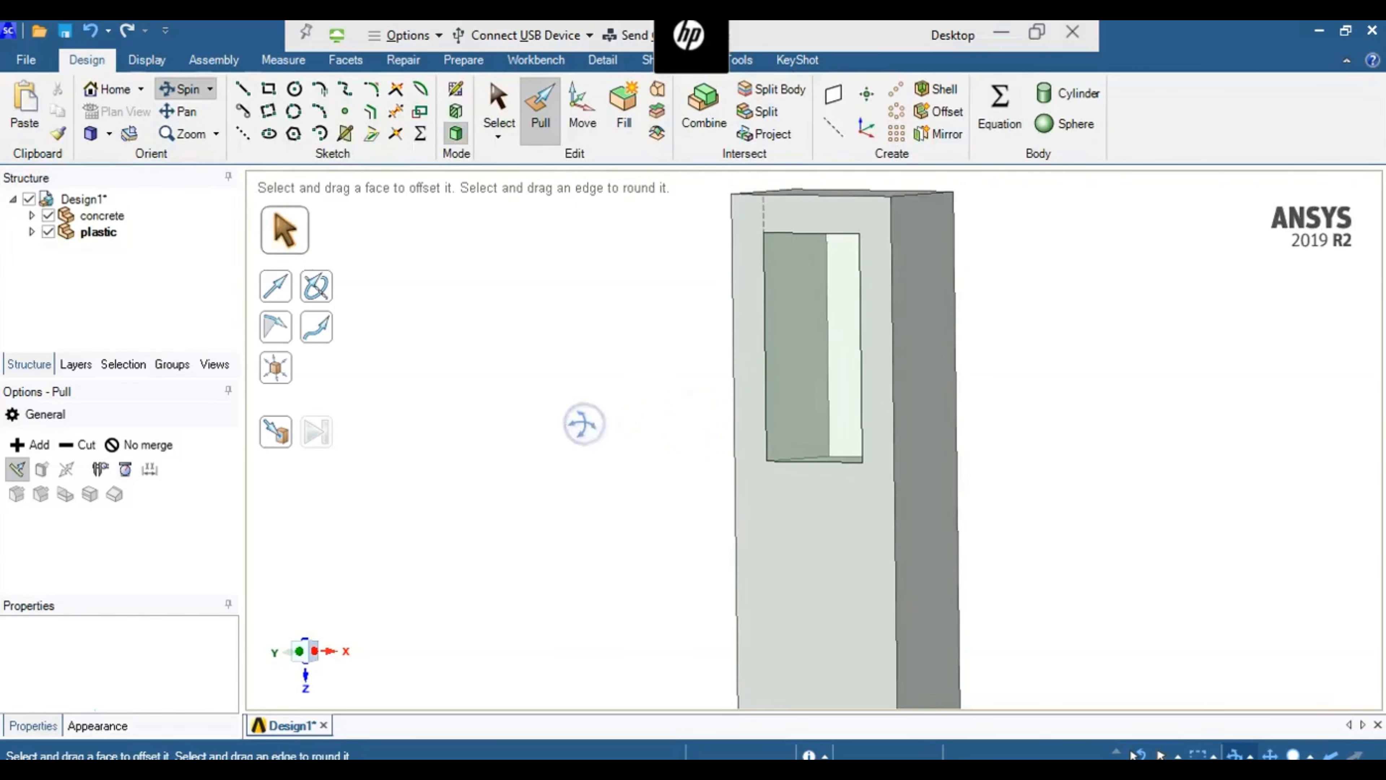
pyautogui.click(534, 123)
pyautogui.click(824, 352)
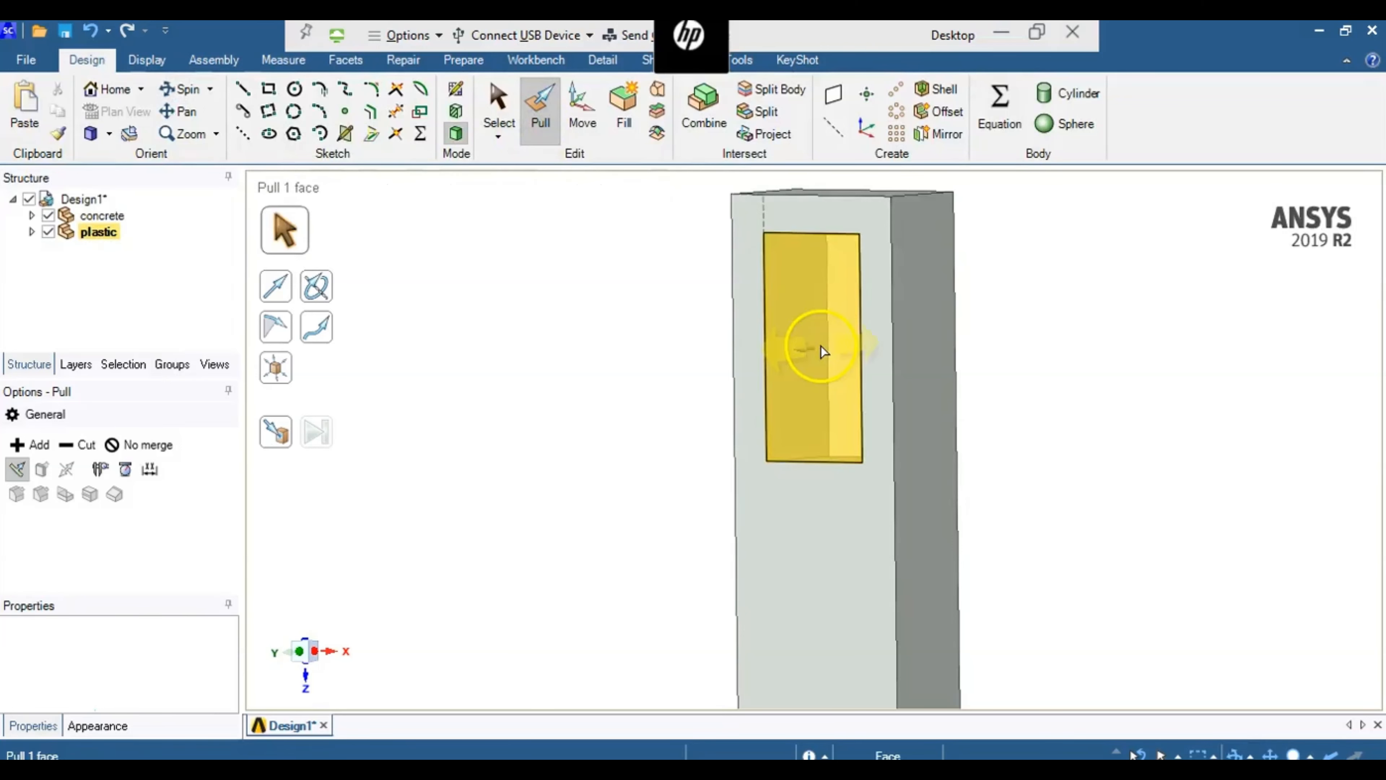
pyautogui.moveTo(822, 349); pyautogui.dragTo(849, 341)
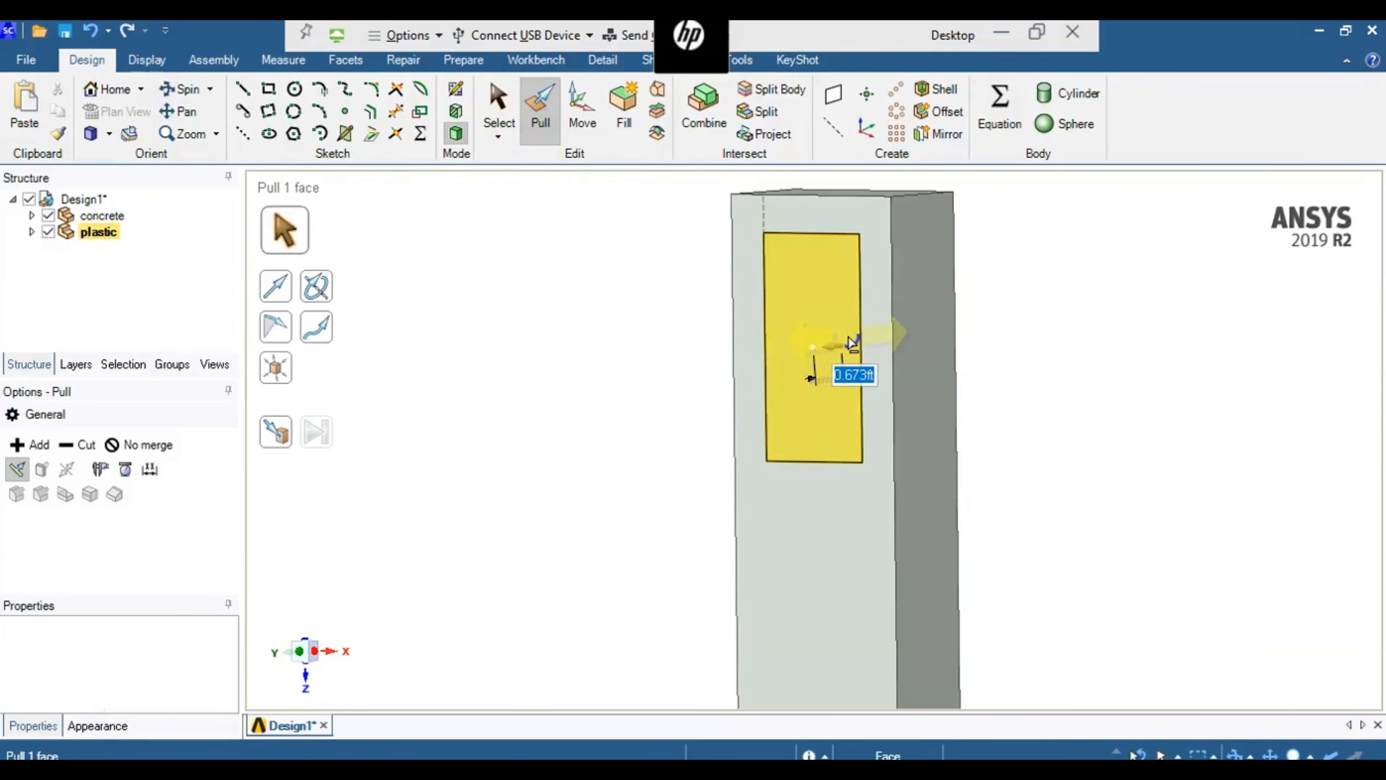
pyautogui.write('0.')
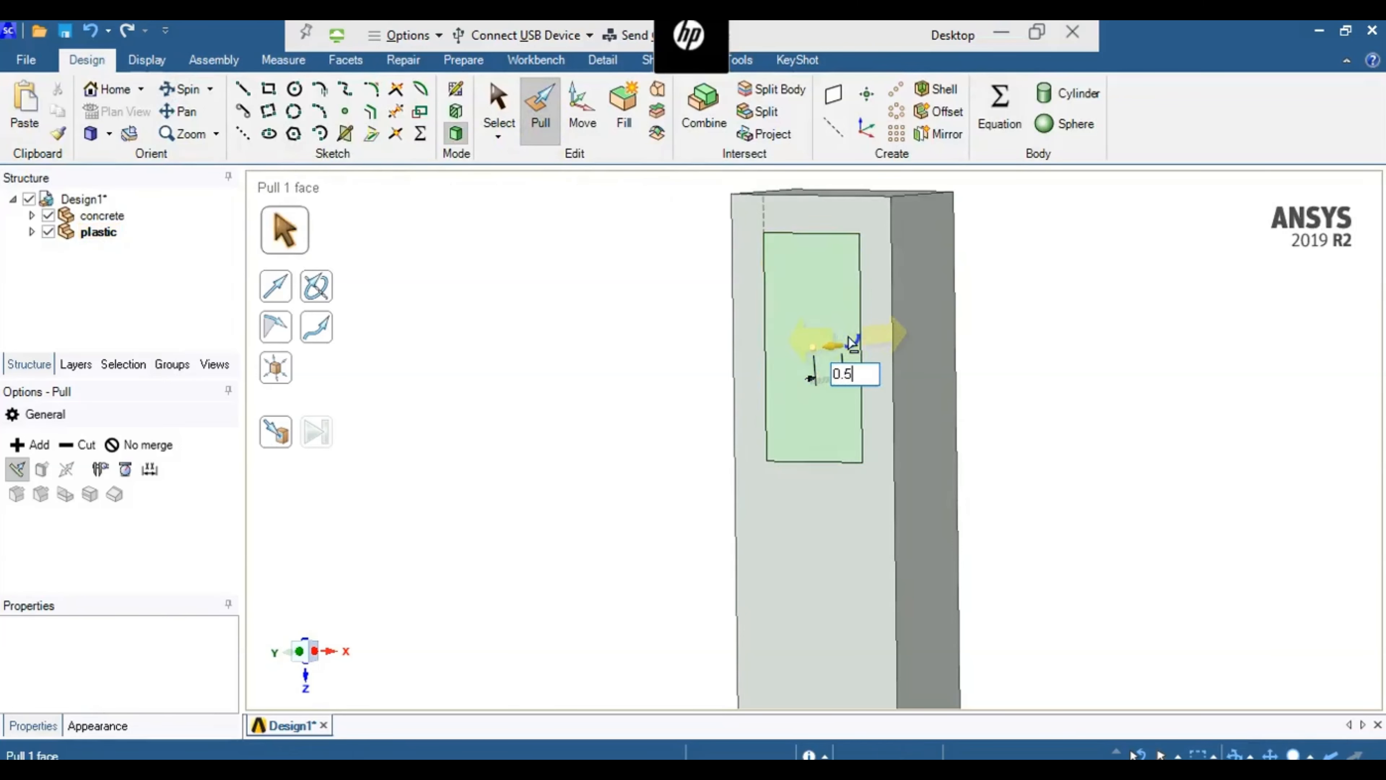
pyautogui.write('5')
pyautogui.press('Return')
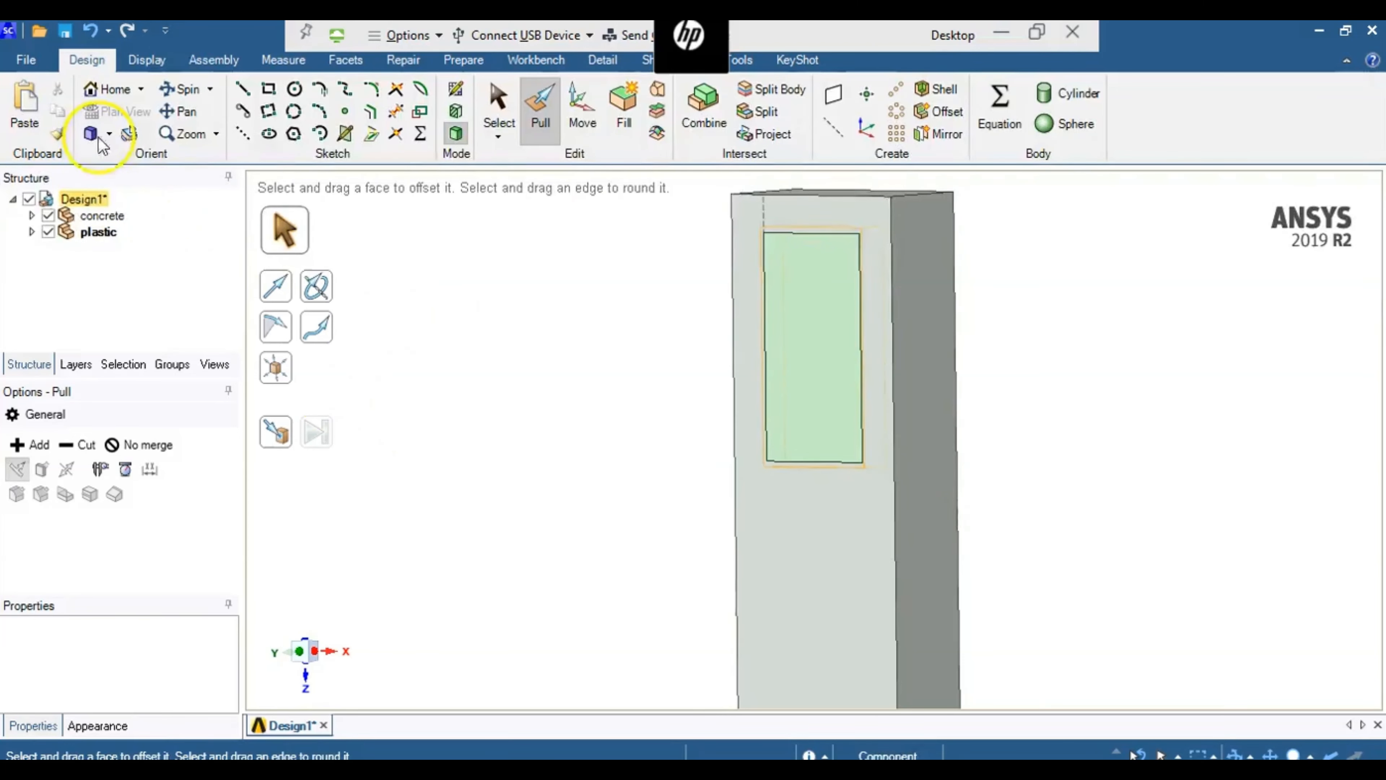
# - Colour the plastic body bright cyan using the basic colours
pyautogui.click(143, 60)
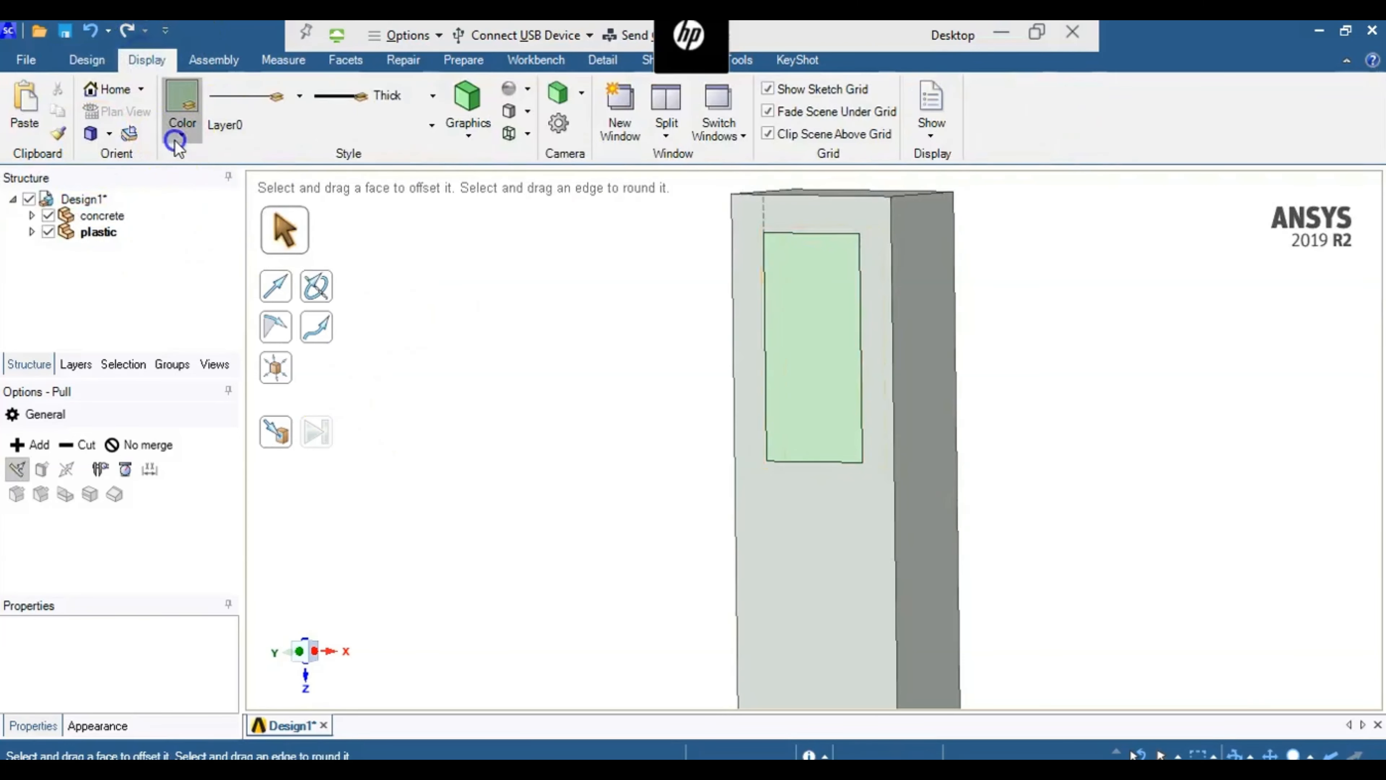
pyautogui.click(181, 117)
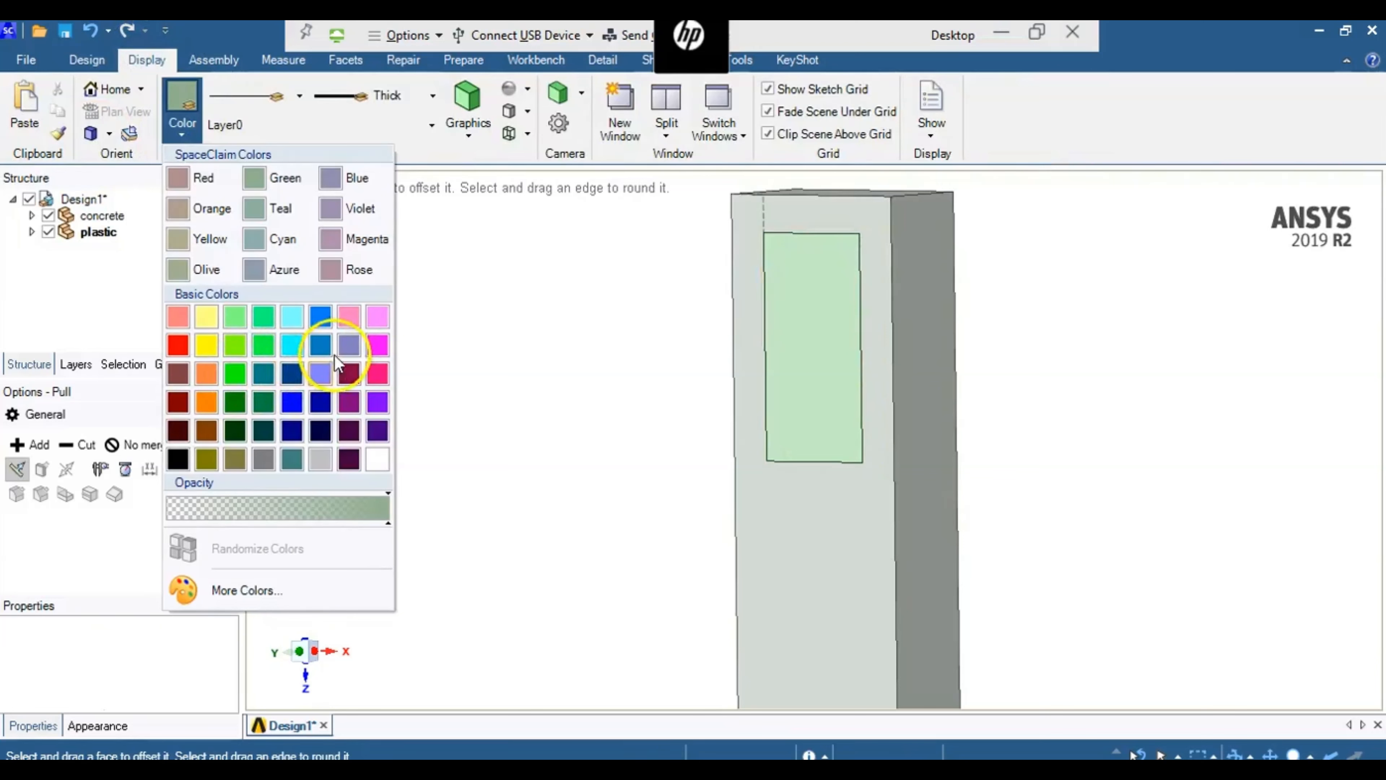
pyautogui.click(322, 347)
pyautogui.click(807, 381)
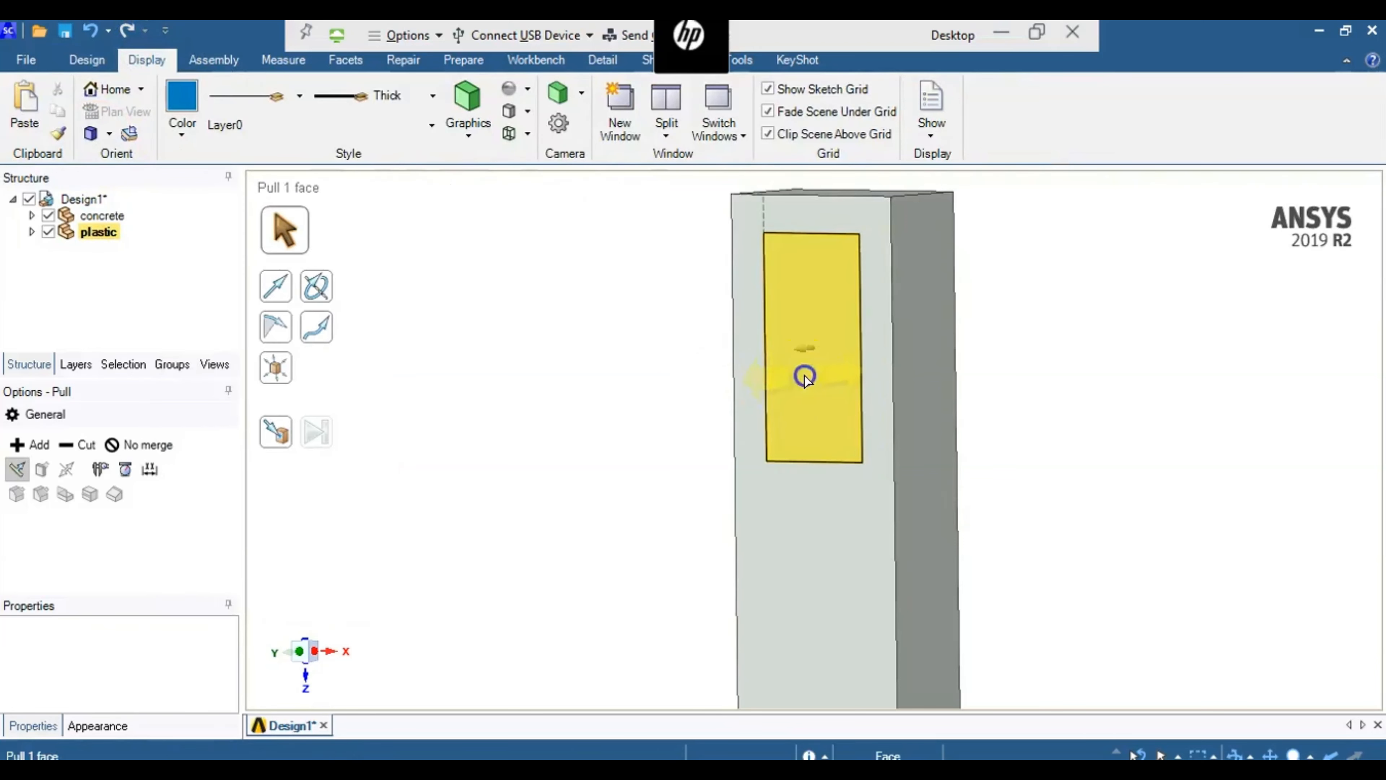
pyautogui.click(805, 379)
pyautogui.click(182, 109)
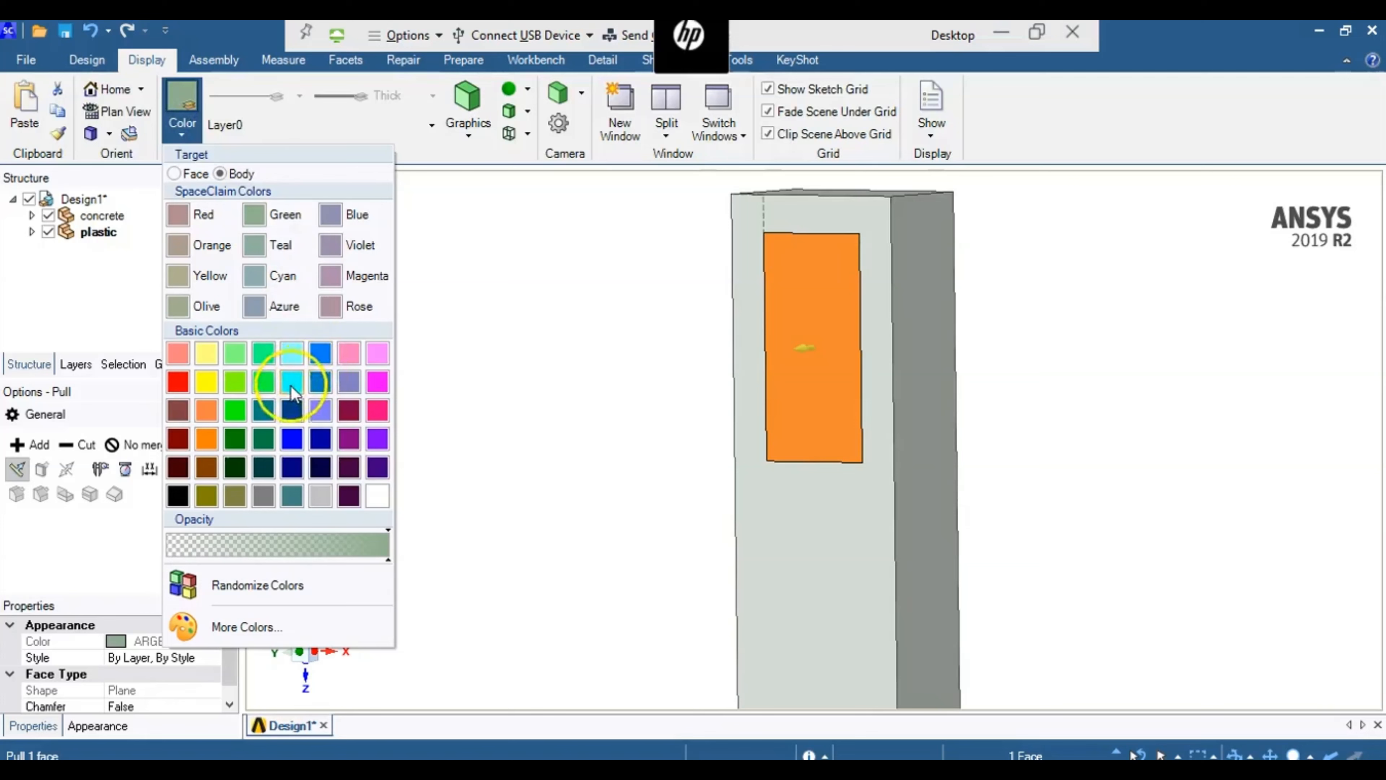
pyautogui.click(302, 382)
pyautogui.click(486, 356)
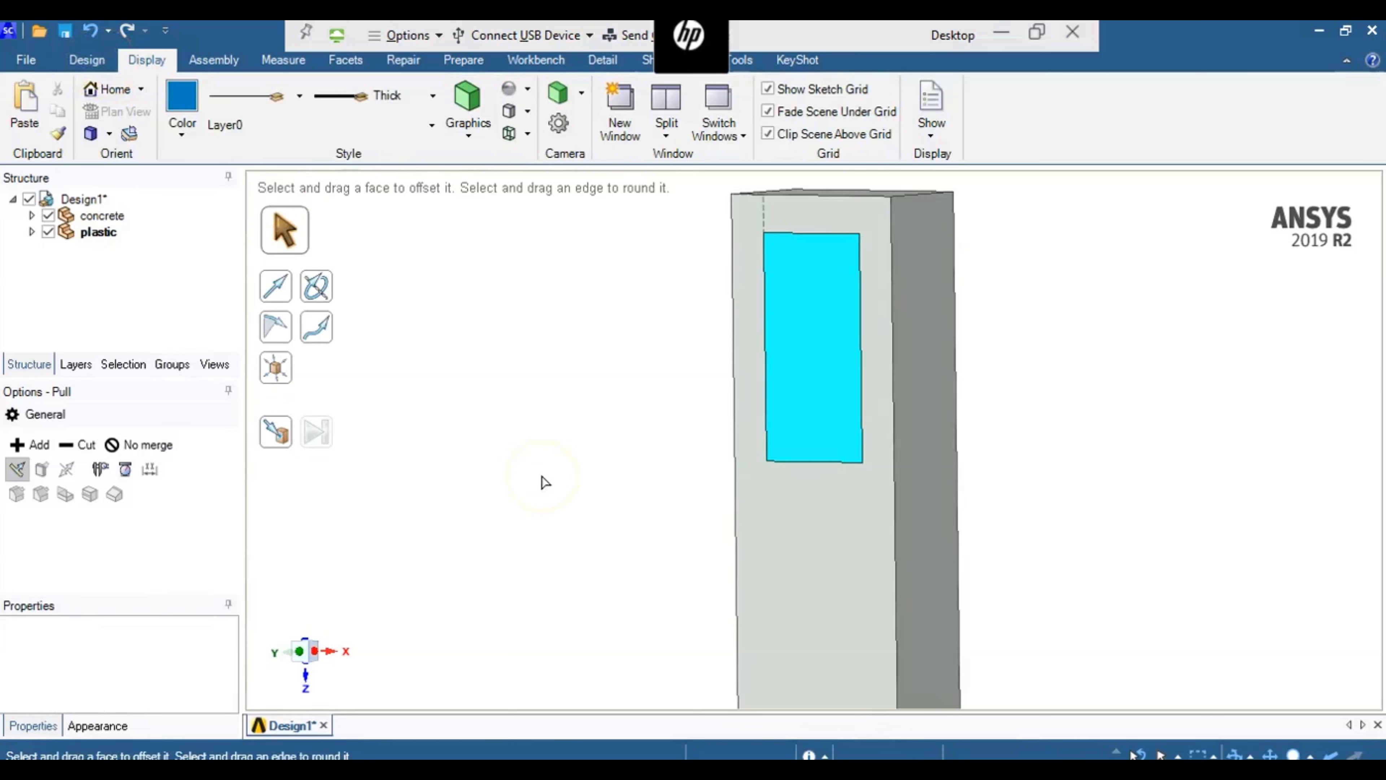
# - Save the geometry to the Desktop as a SpaceClaim file named thermal
pyautogui.click(87, 60)
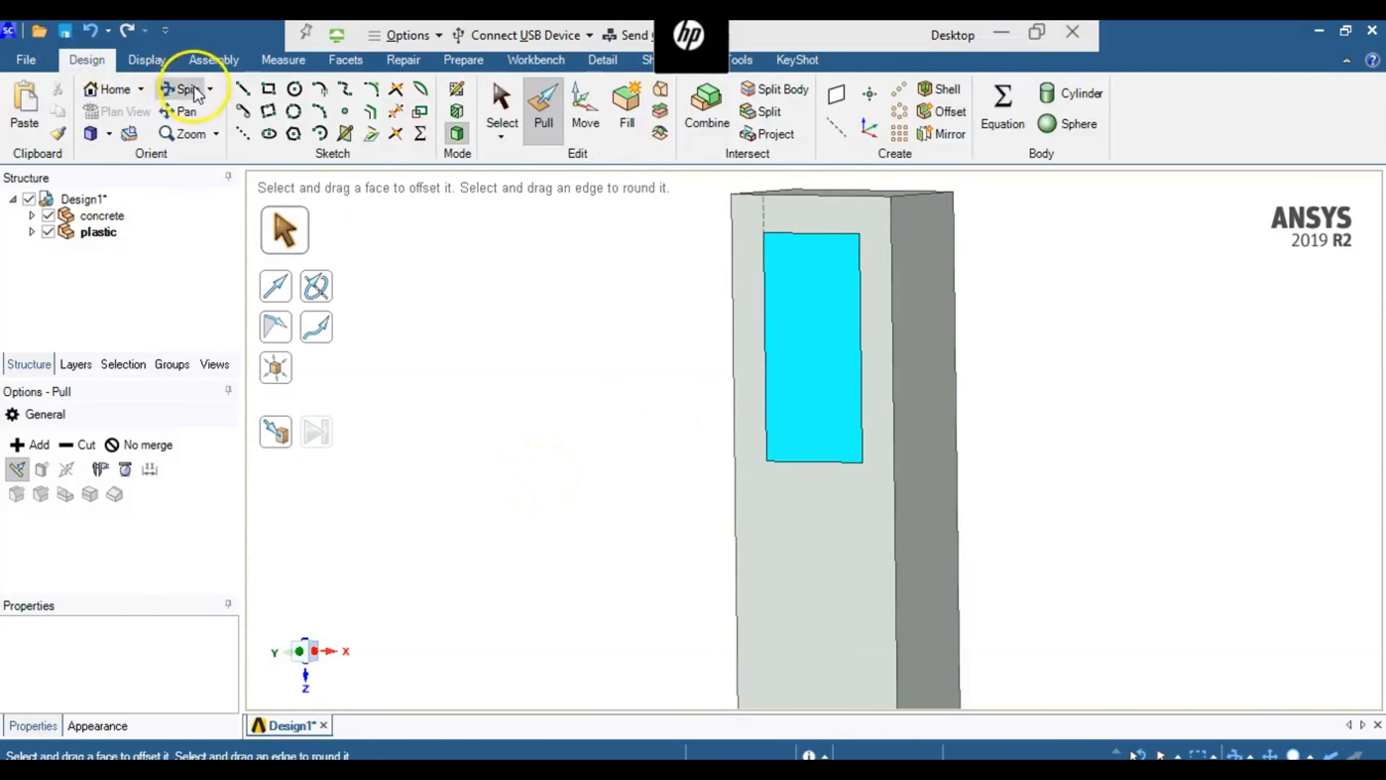
pyautogui.click(180, 88)
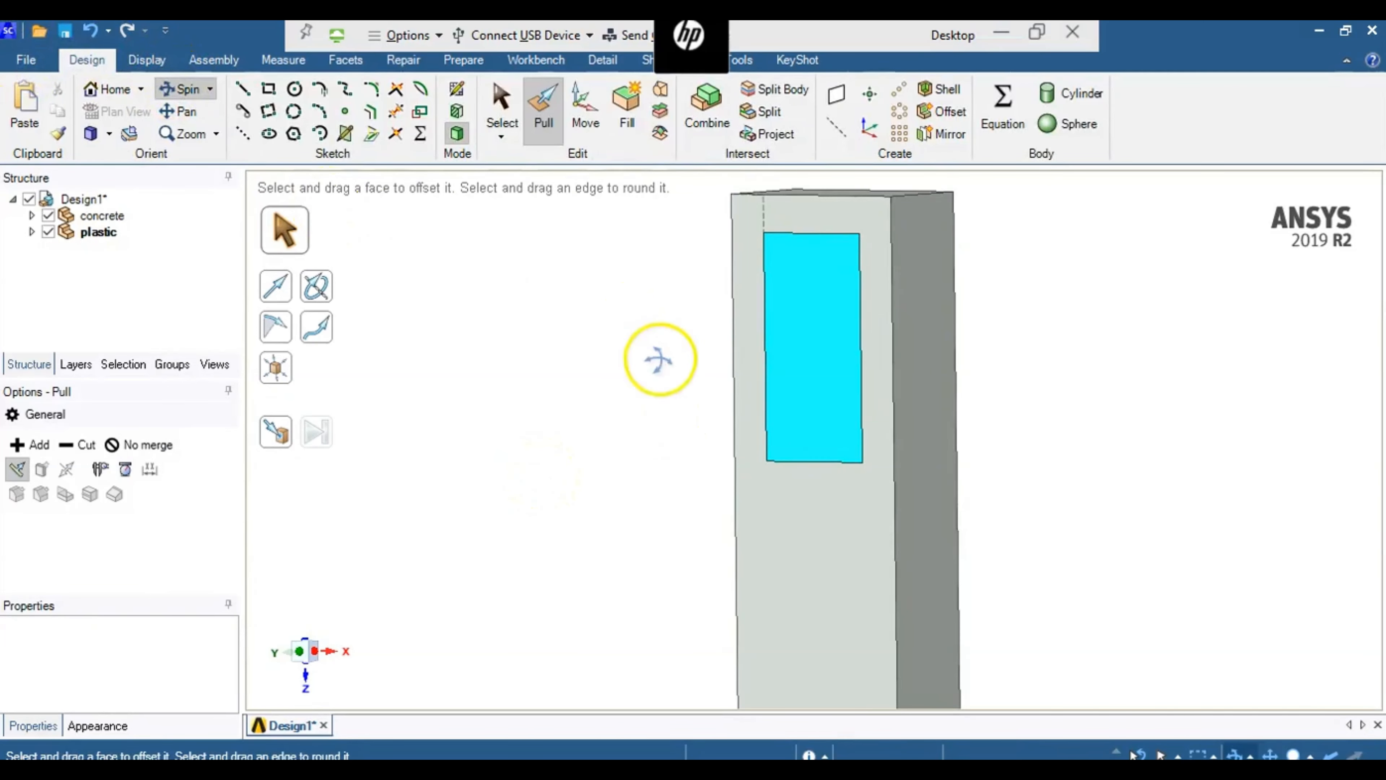
pyautogui.moveTo(659, 359); pyautogui.dragTo(526, 402)
pyautogui.click(25, 60)
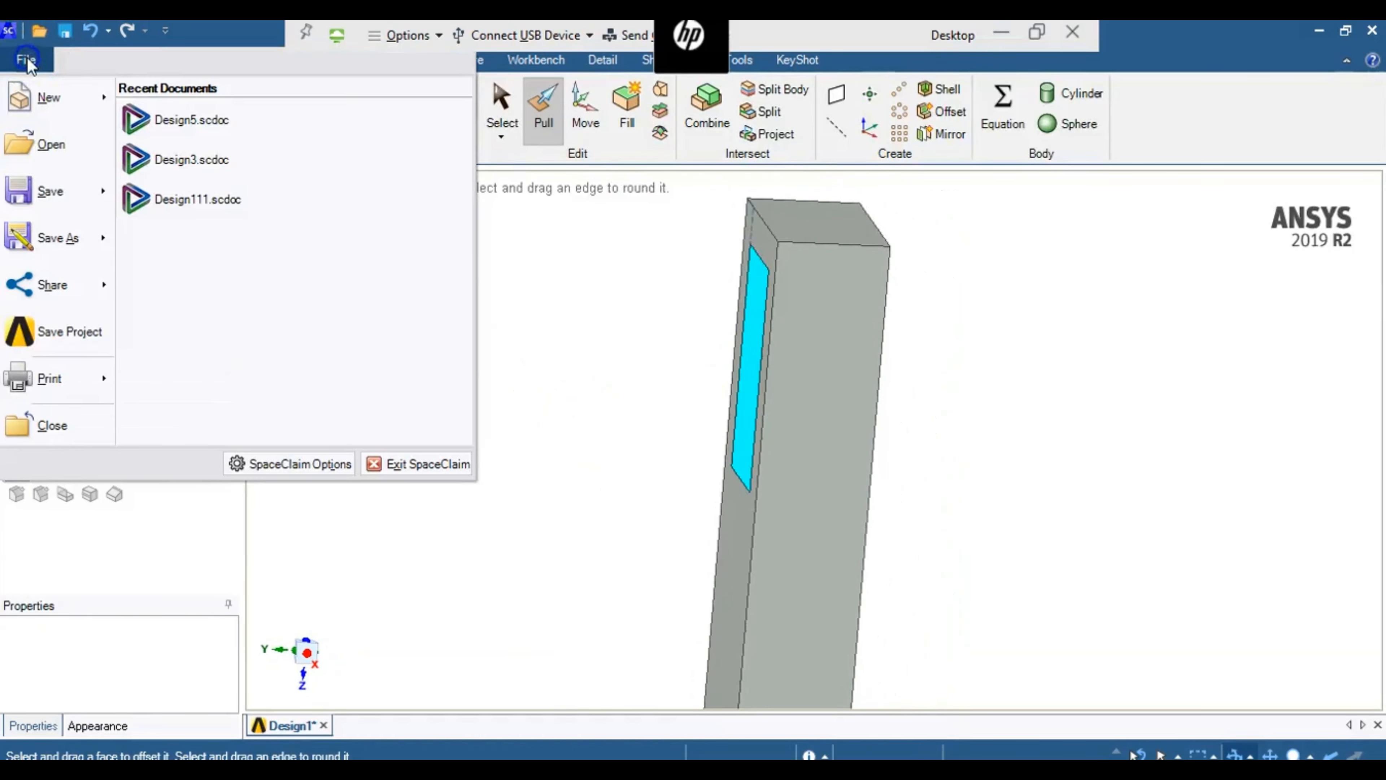
pyautogui.click(50, 191)
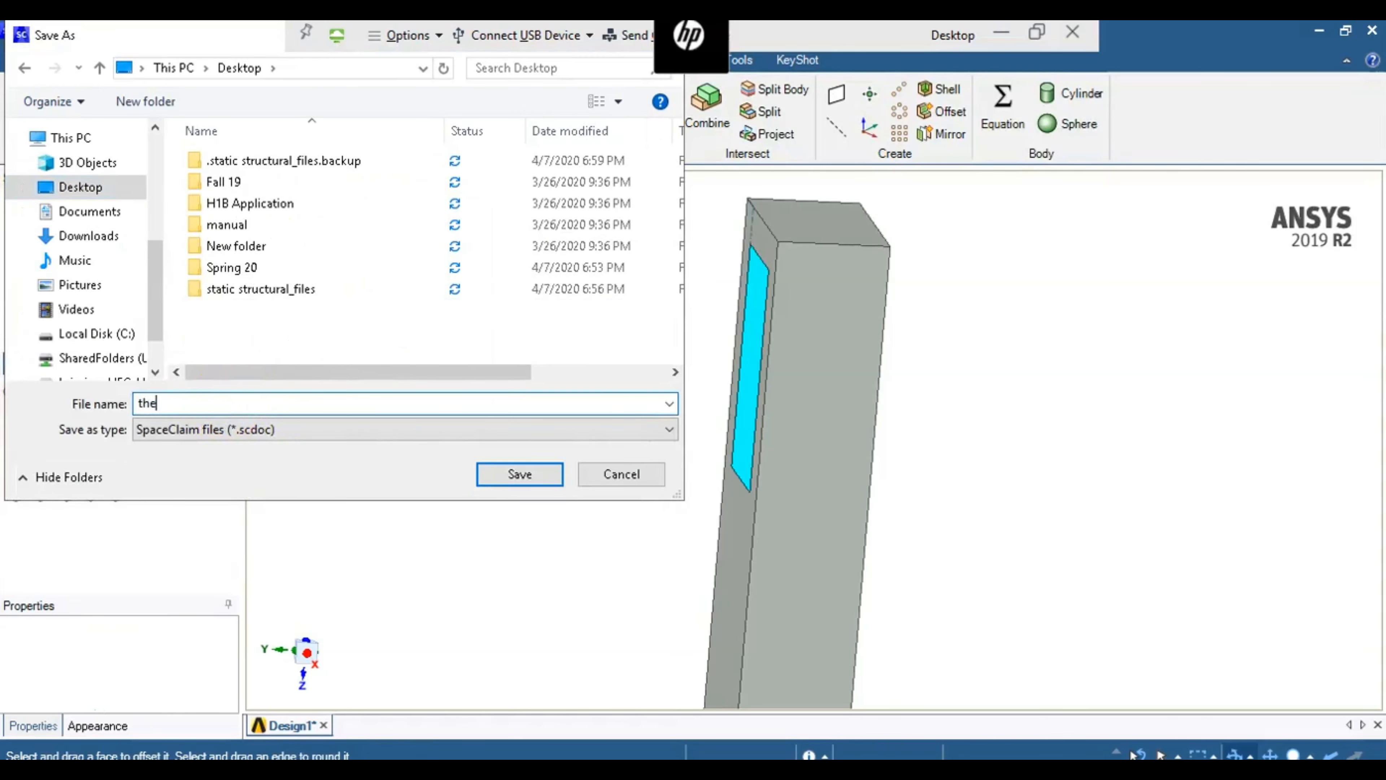
pyautogui.write('thermal')
pyautogui.click(518, 473)
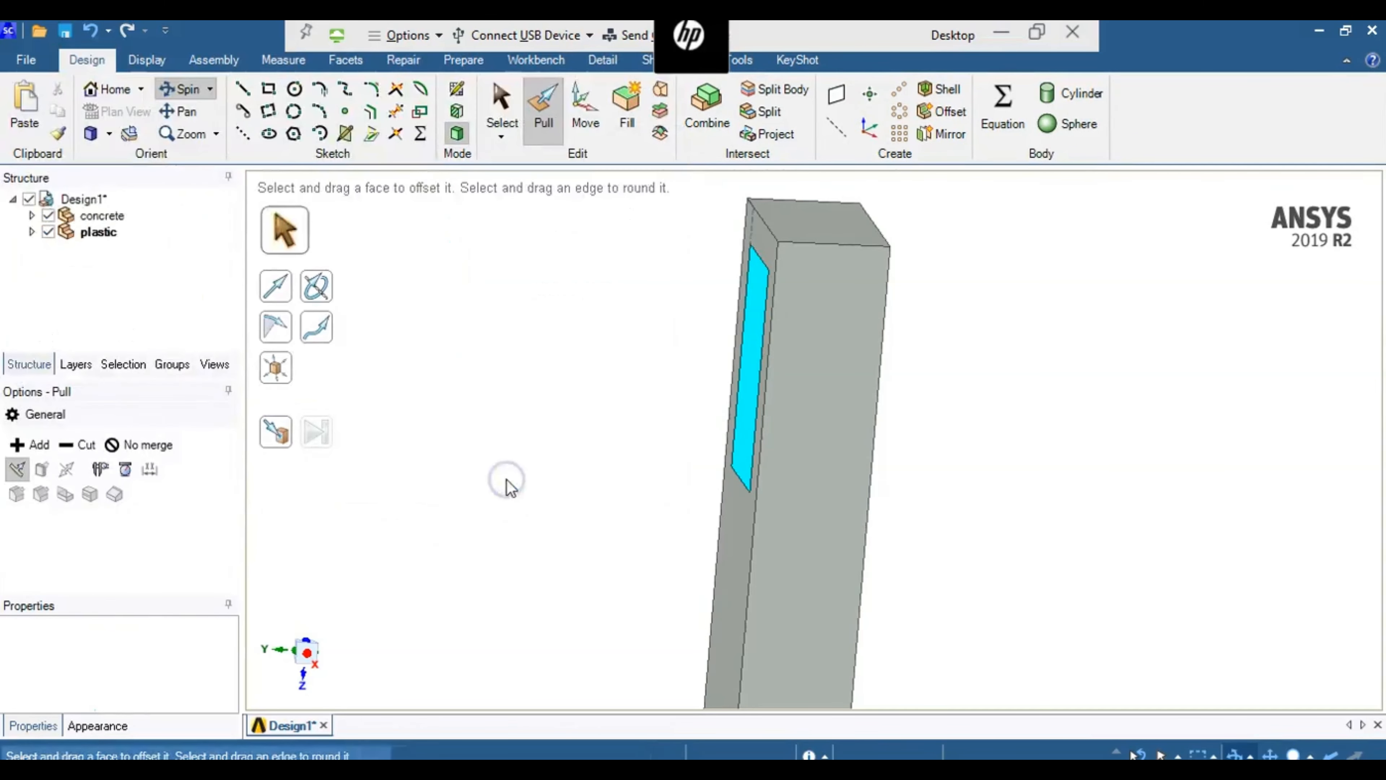
# - Switch from SpaceClaim to the Steady-State Thermal system's Model in Mechanical and check the active unit system
pyautogui.click(1368, 34)
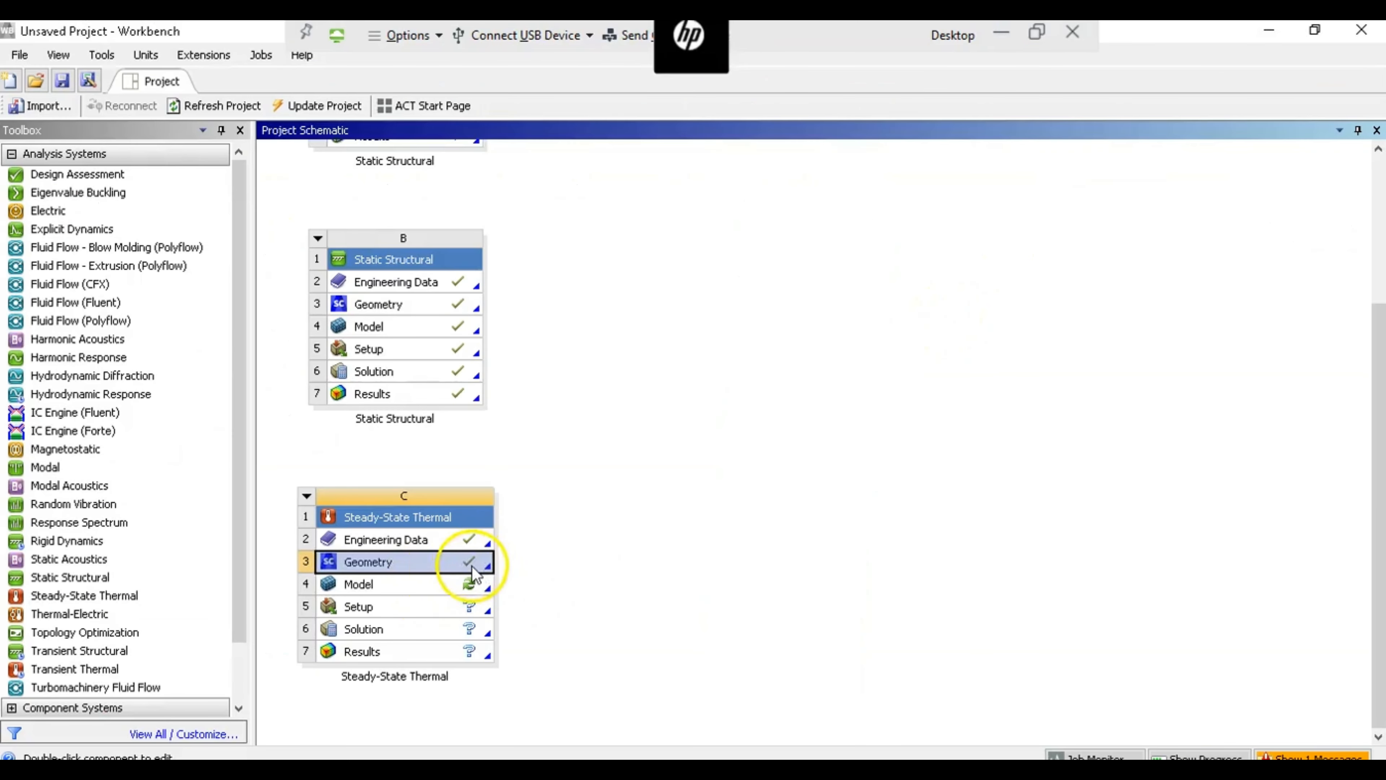
pyautogui.doubleClick(421, 586)
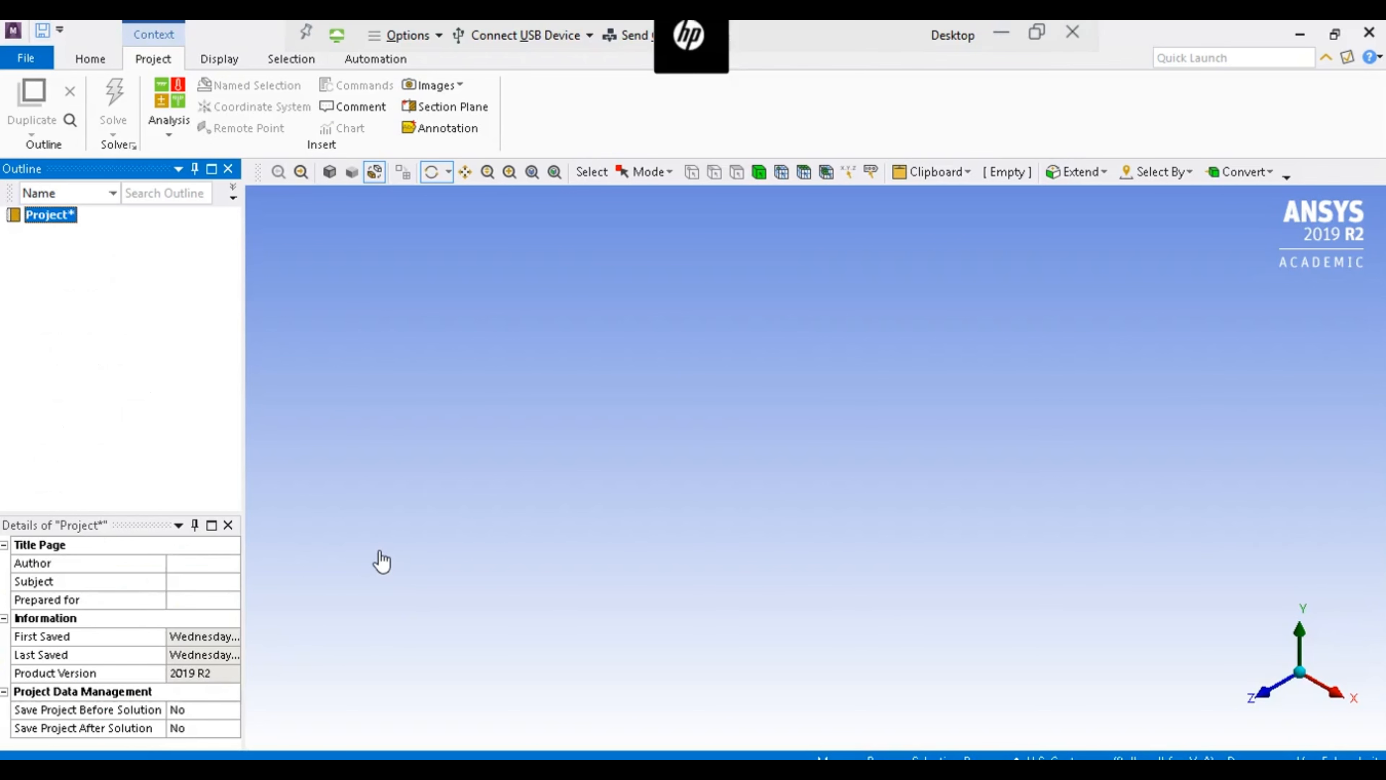
pyautogui.click(695, 289)
pyautogui.click(593, 480)
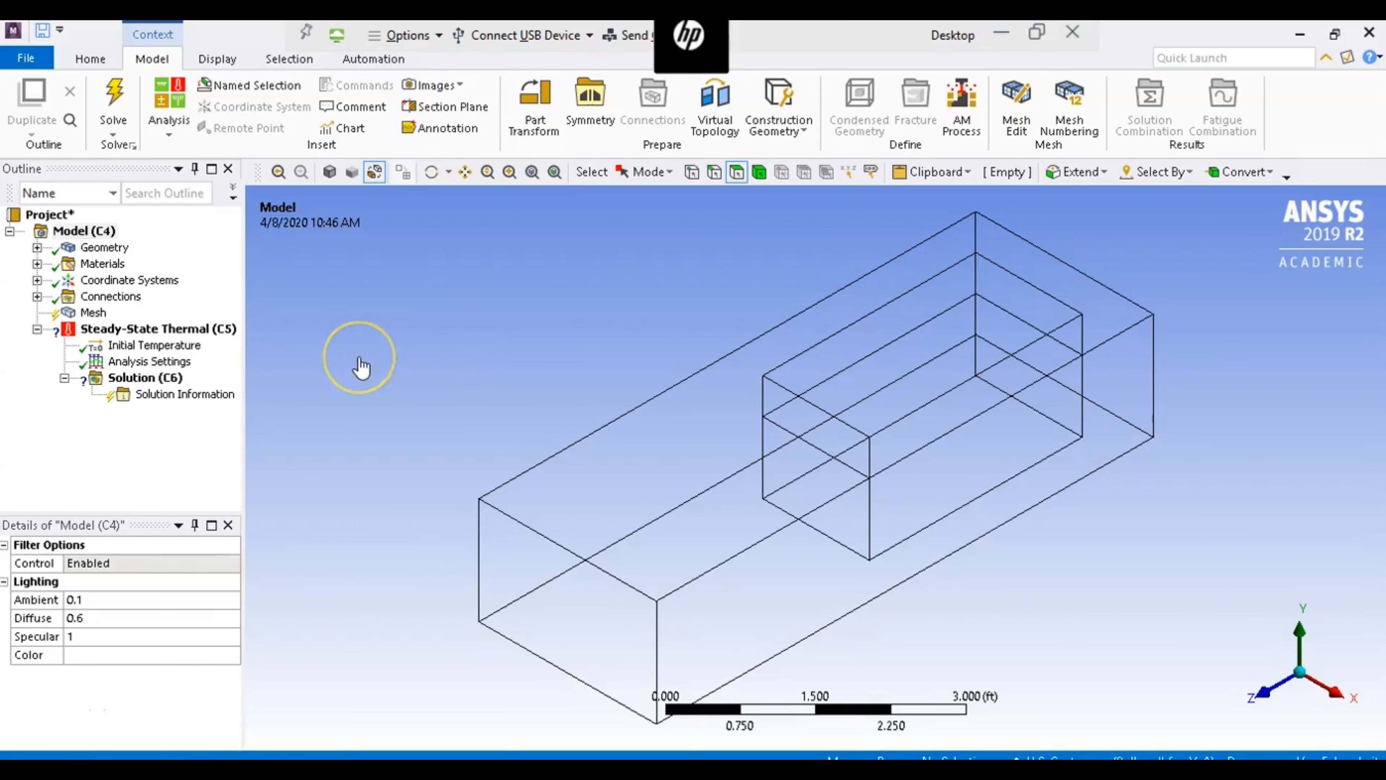
pyautogui.click(92, 59)
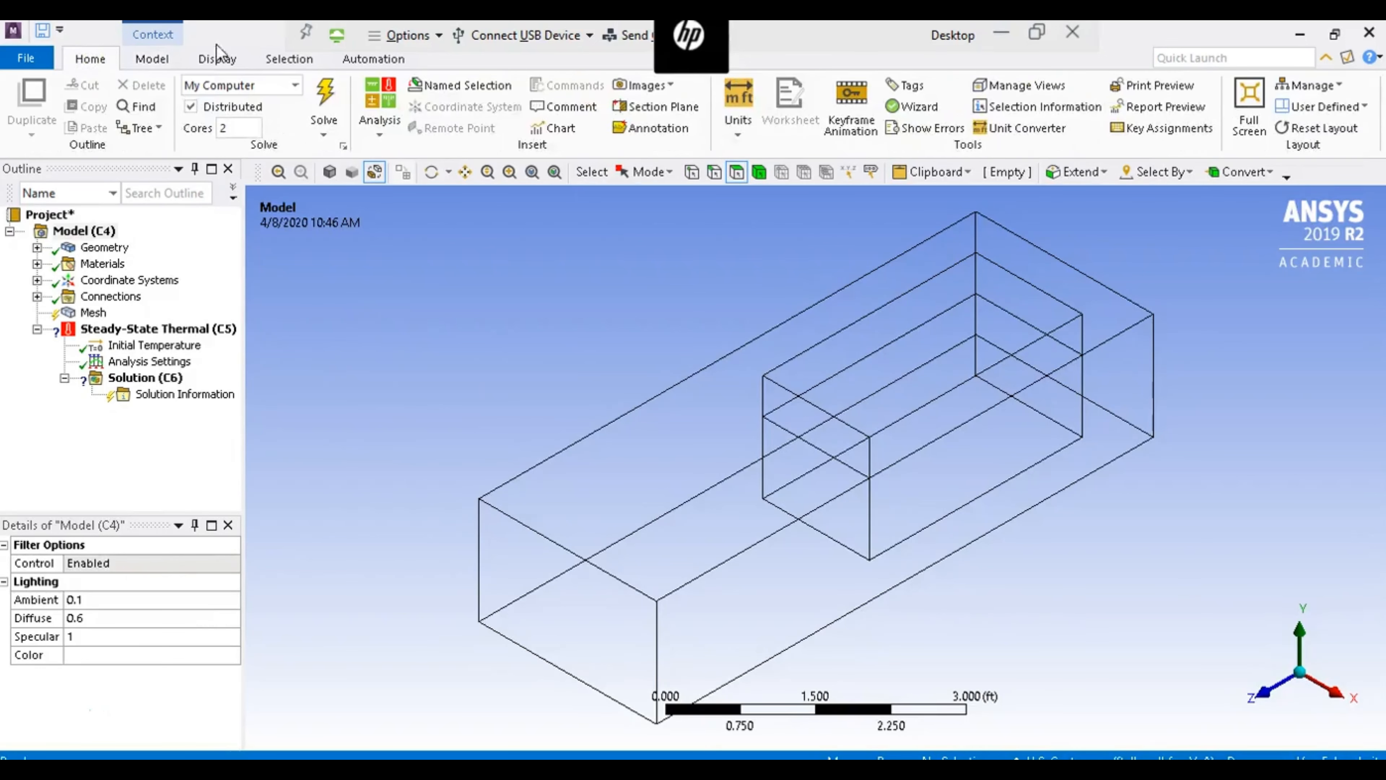
pyautogui.click(730, 131)
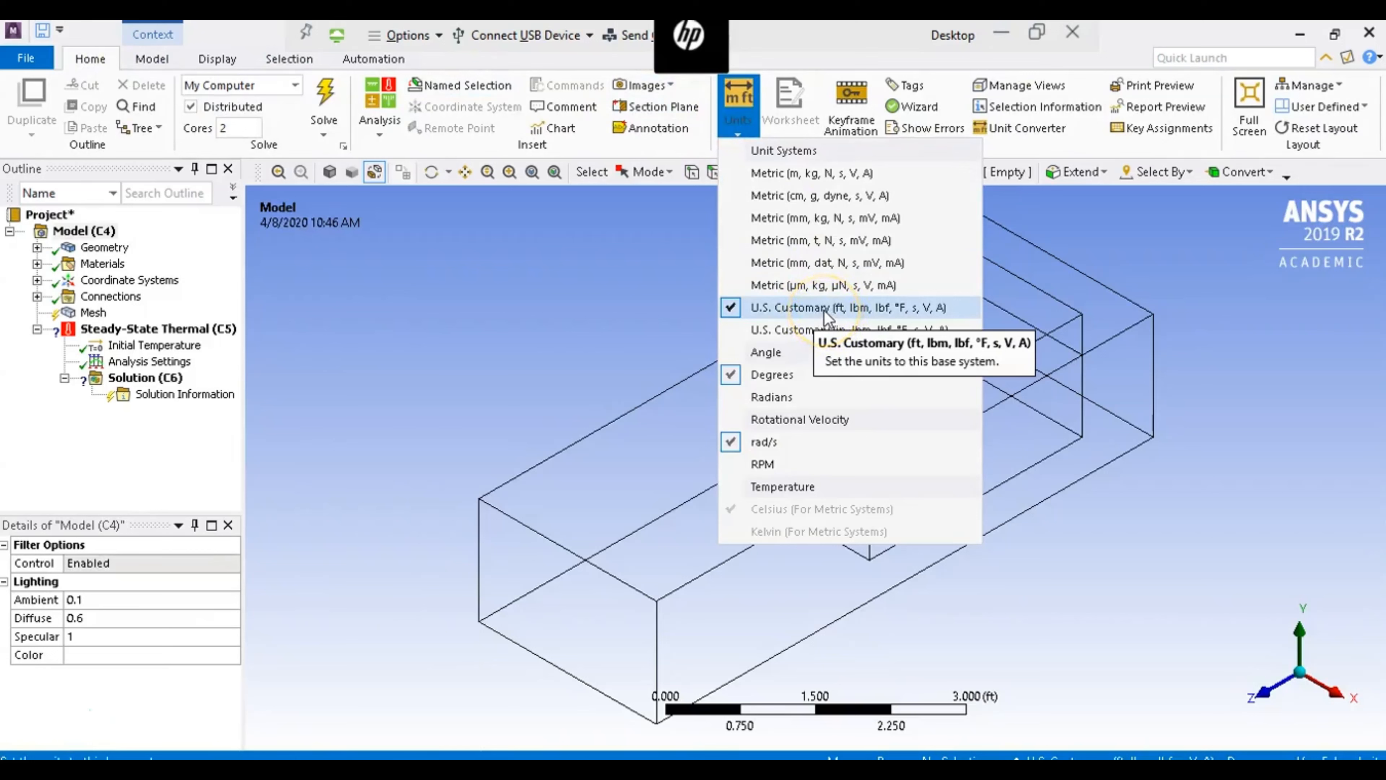
pyautogui.click(442, 309)
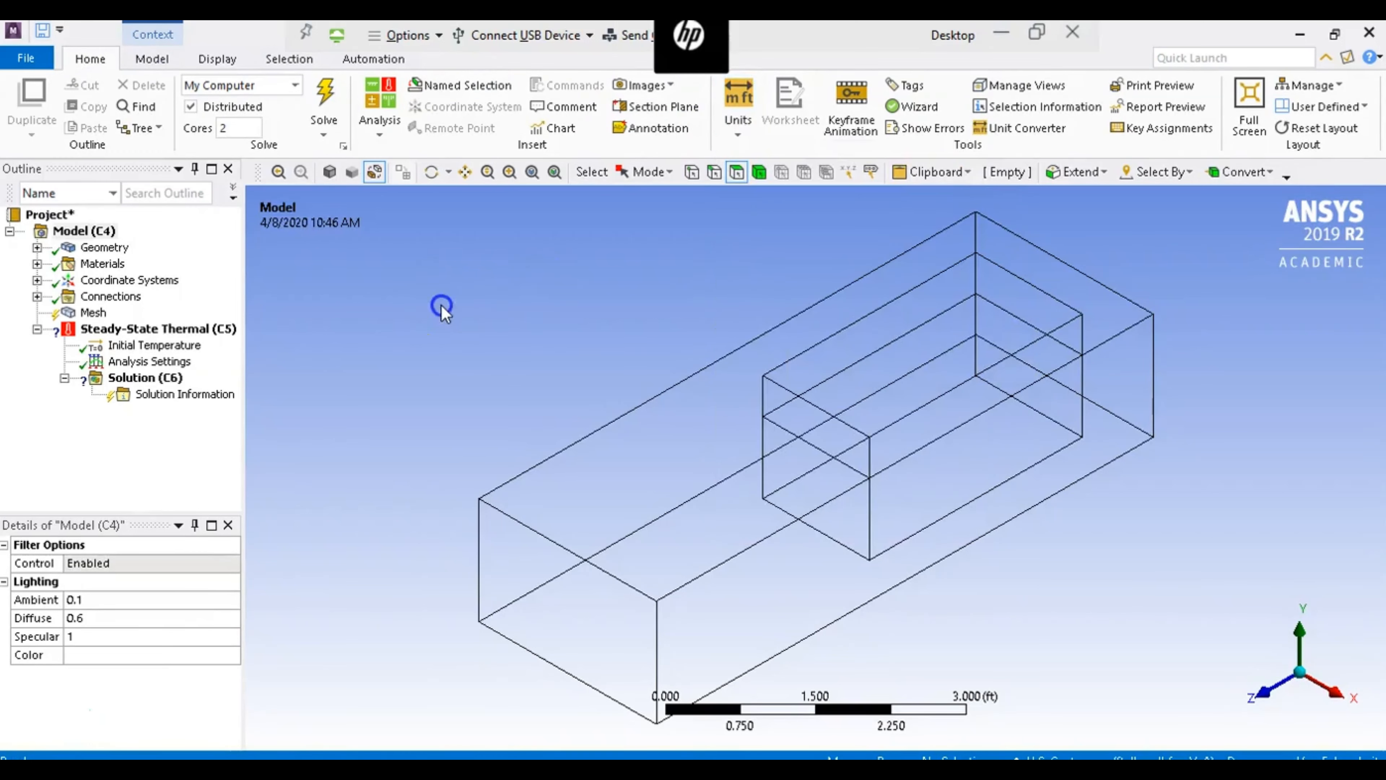
# - Assign the Concrete material to the concrete solid under Geometry
pyautogui.click(37, 247)
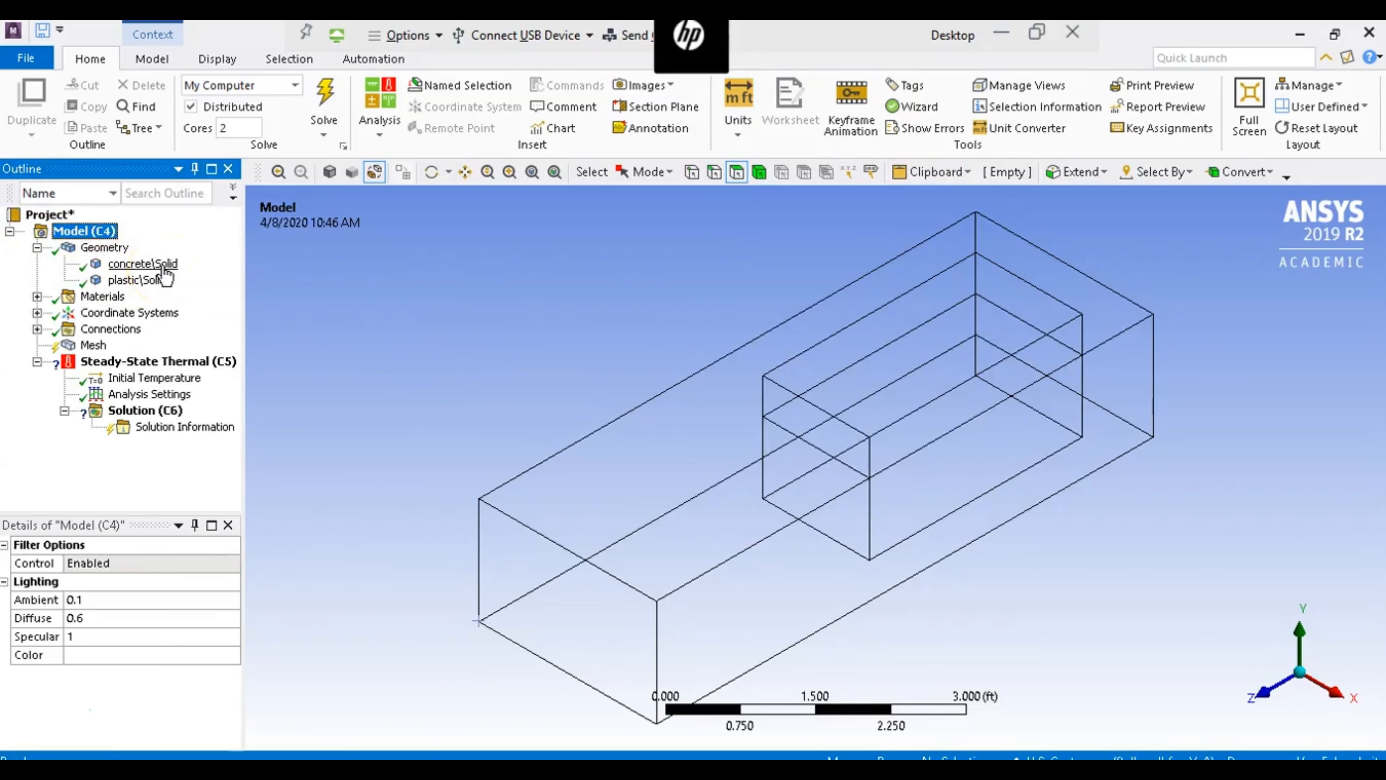
pyautogui.click(143, 264)
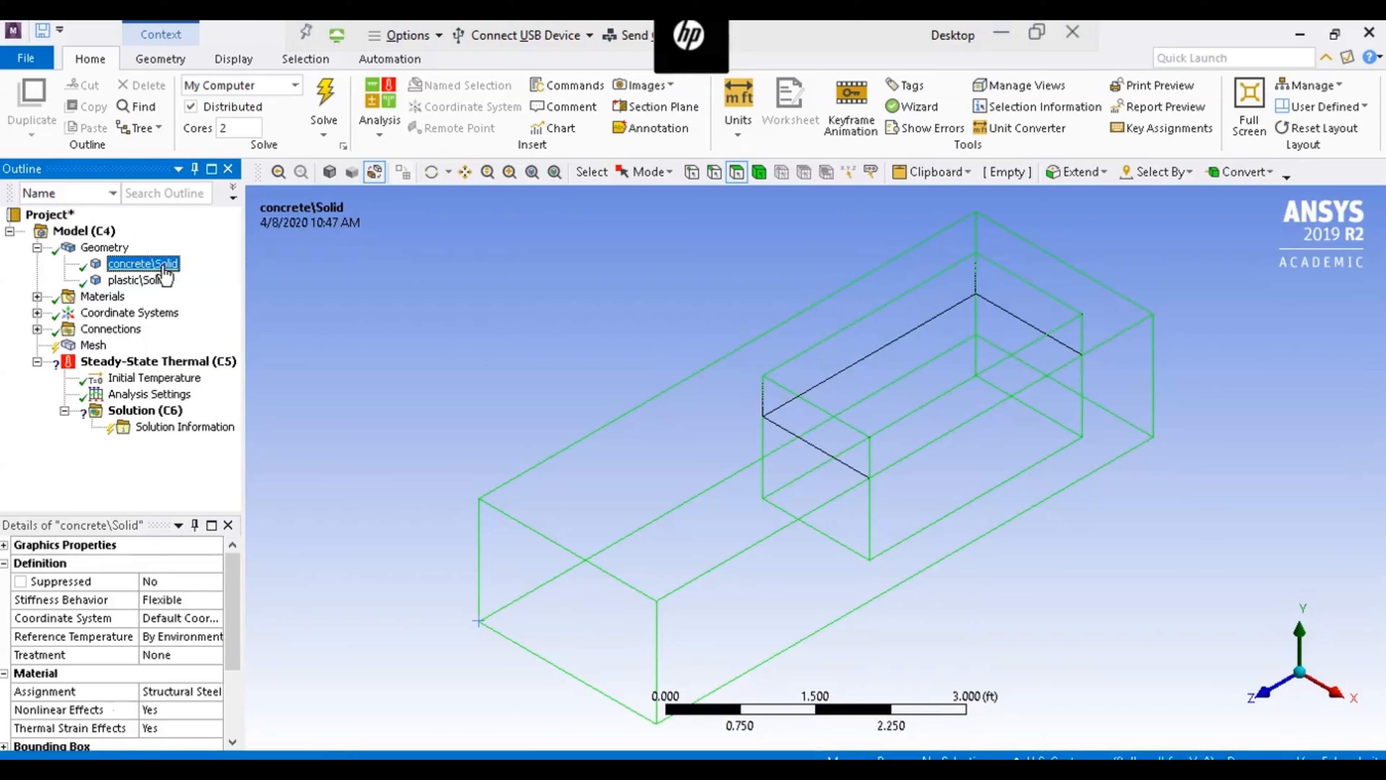
pyautogui.moveTo(240, 603); pyautogui.dragTo(240, 628)
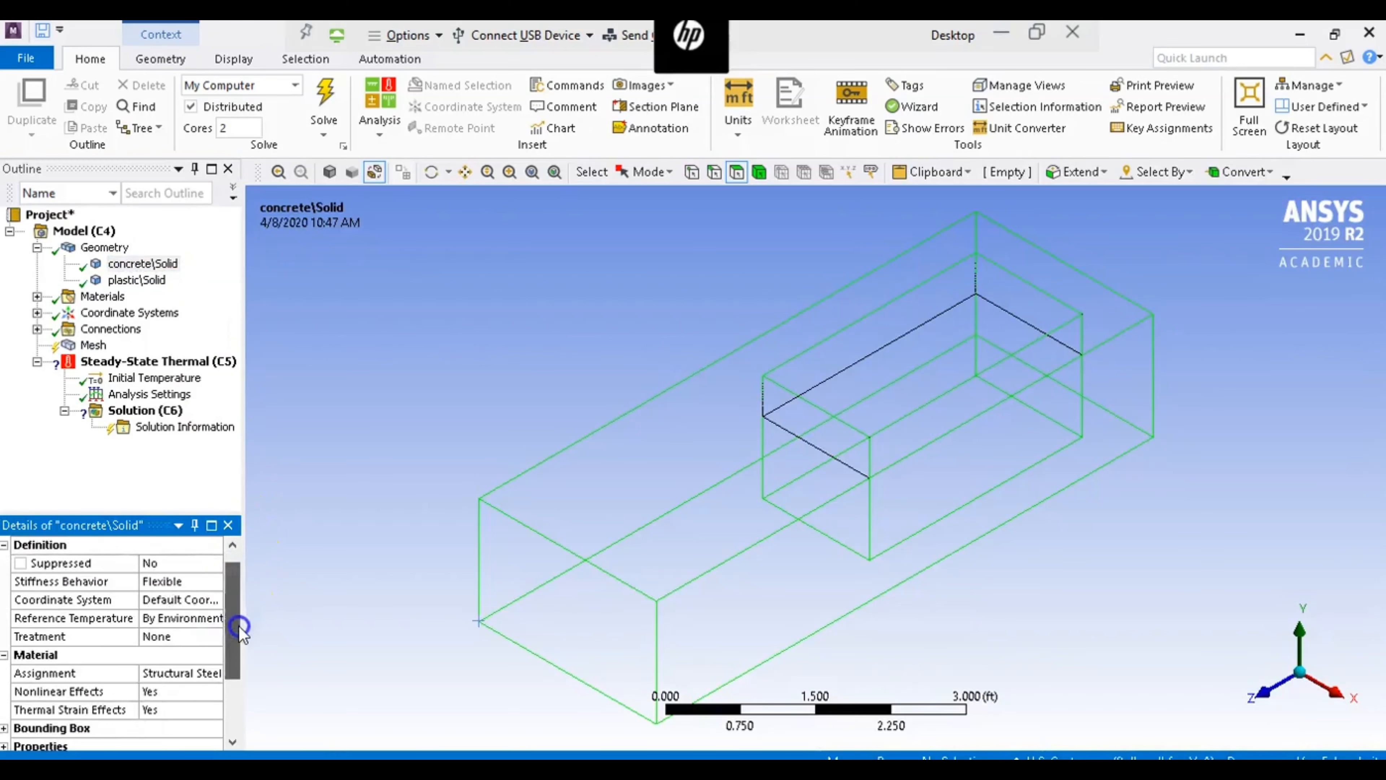
pyautogui.scroll(-1, 240, 628)
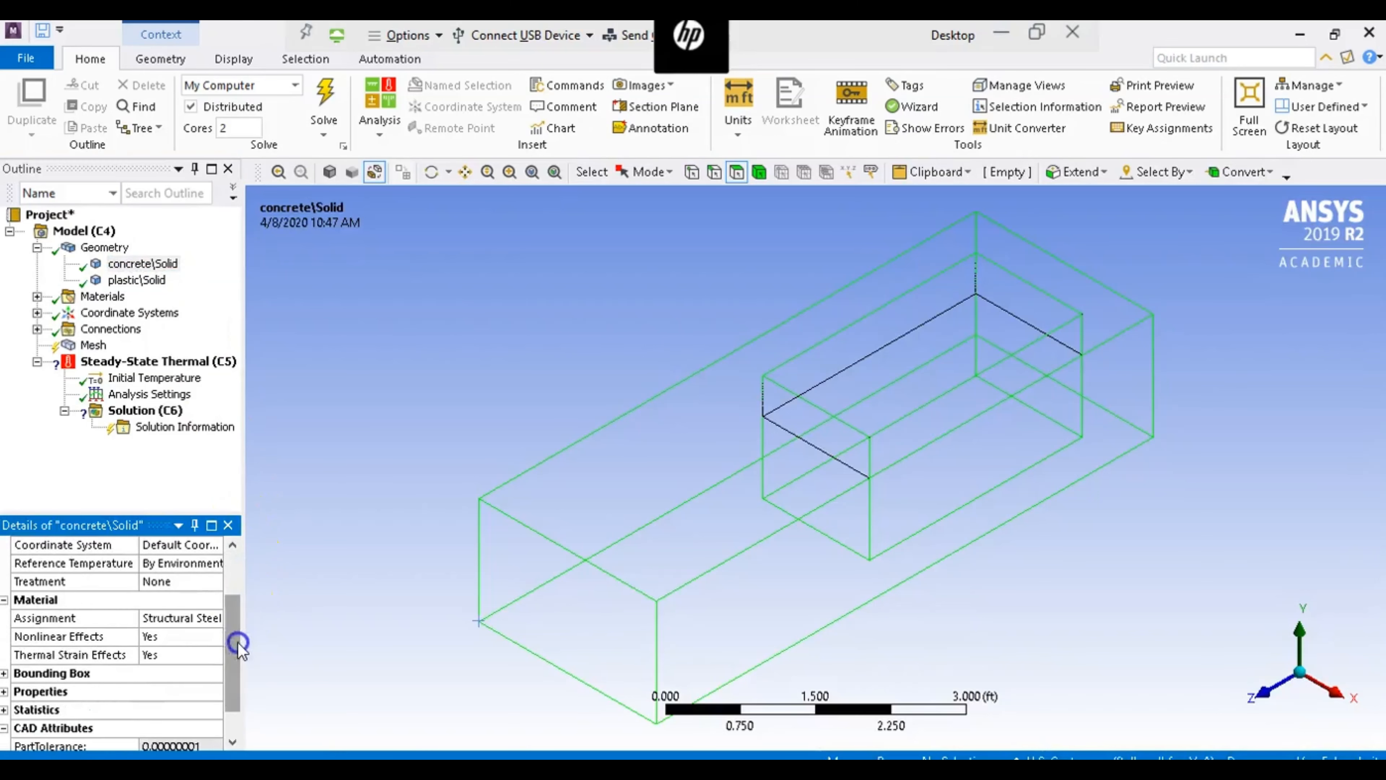
pyautogui.click(214, 619)
pyautogui.click(214, 618)
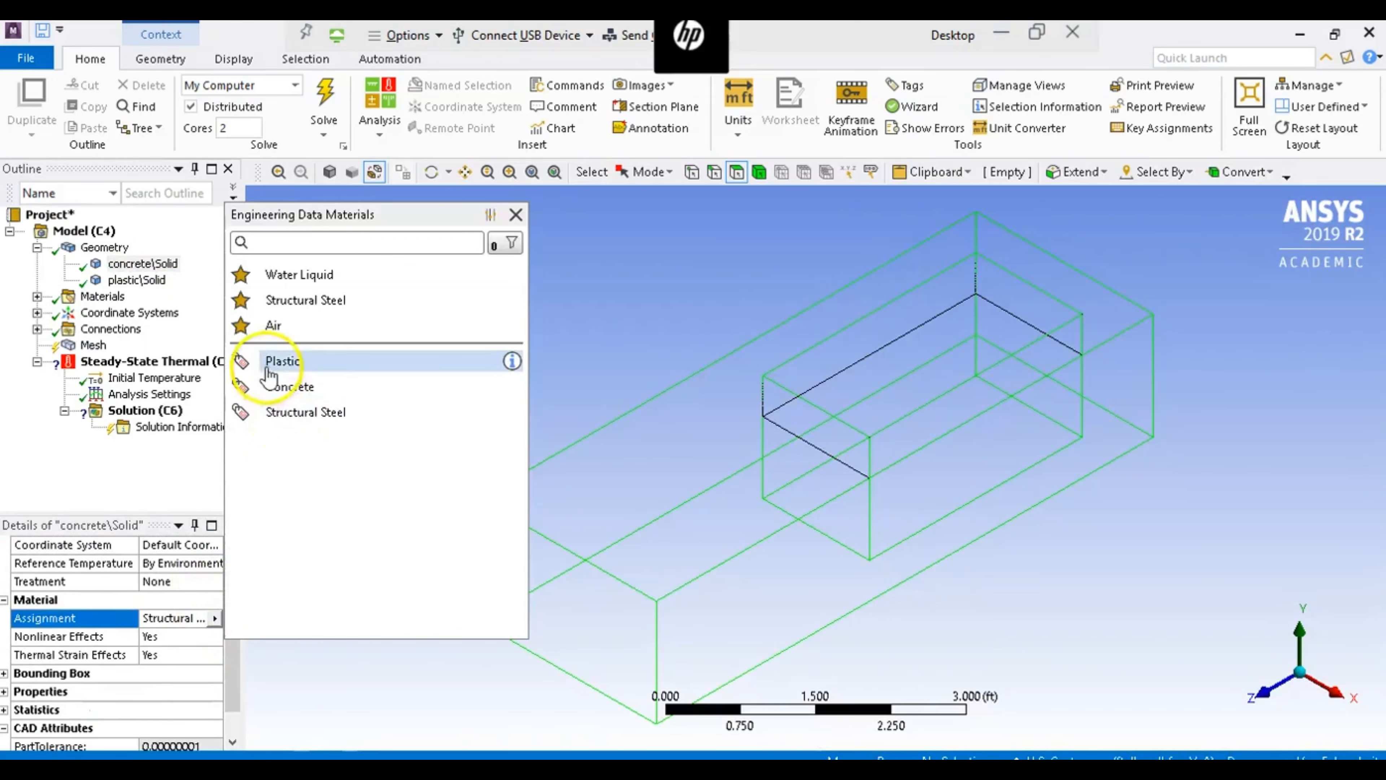
pyautogui.click(276, 389)
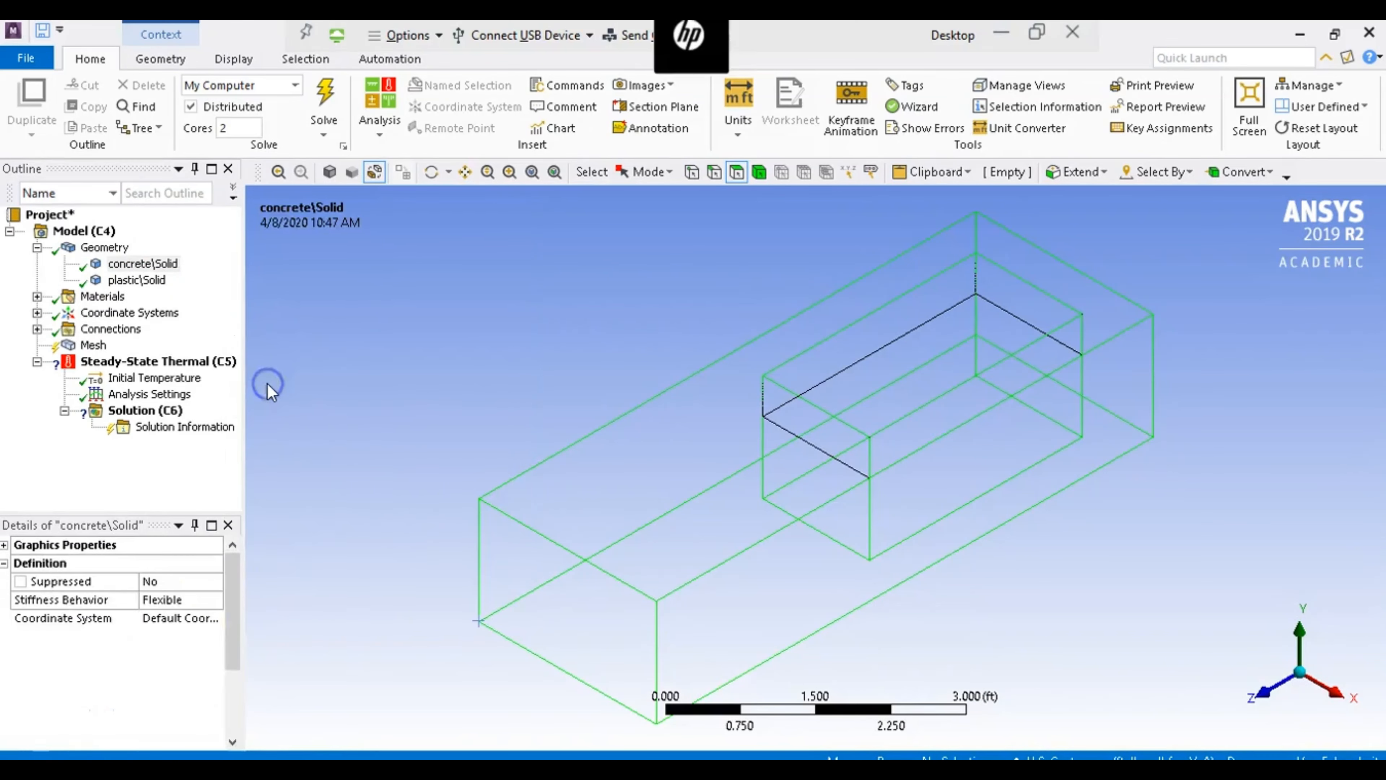
# - Assign the Plastic material to the plastic solid under Geometry
pyautogui.click(131, 281)
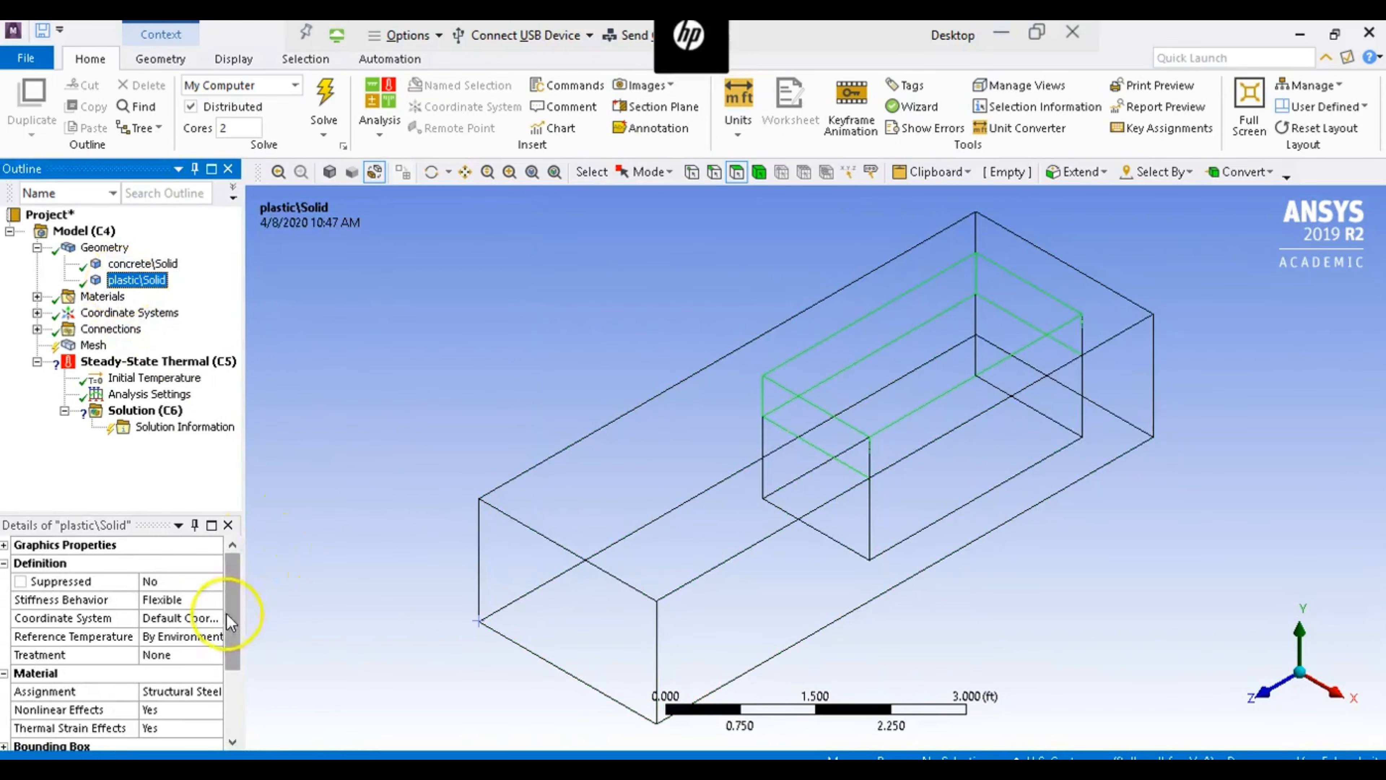
pyautogui.click(194, 691)
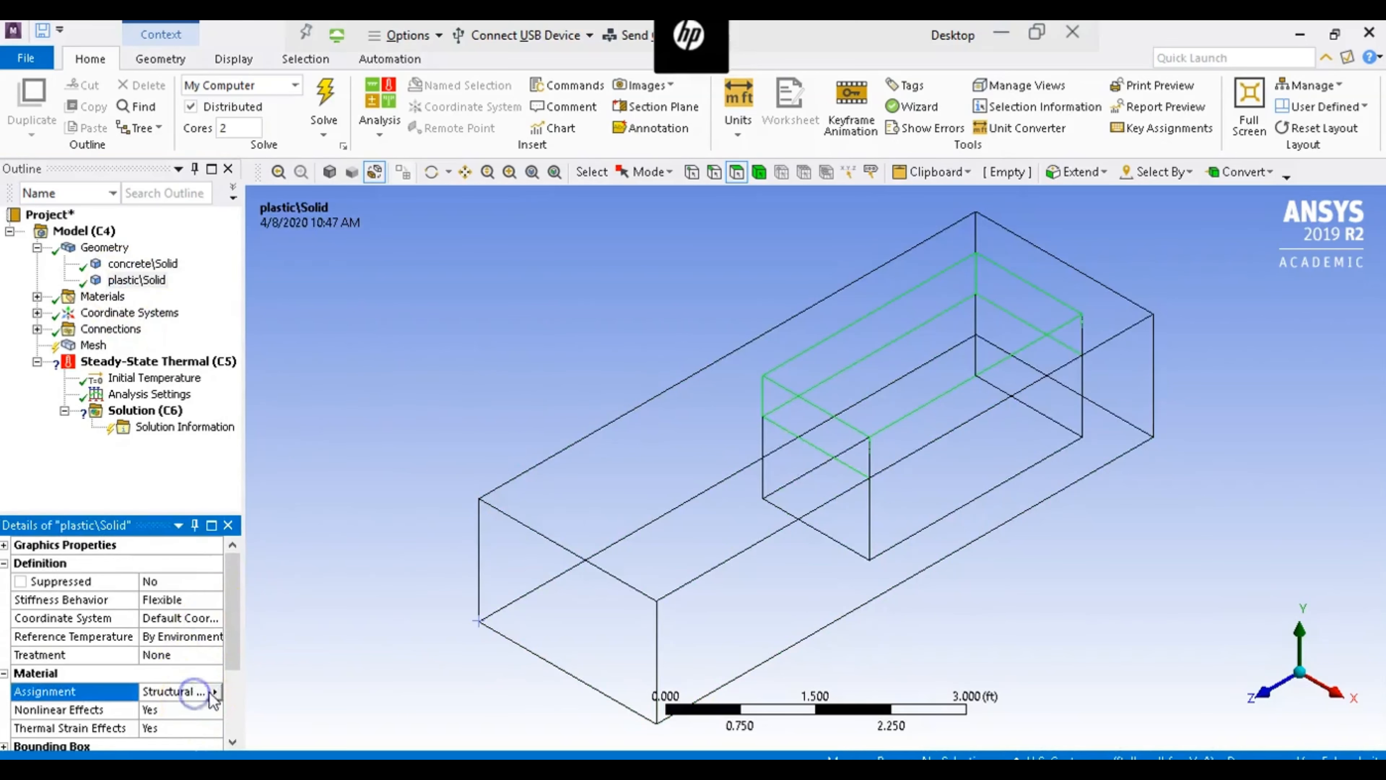
pyautogui.click(218, 692)
pyautogui.click(311, 433)
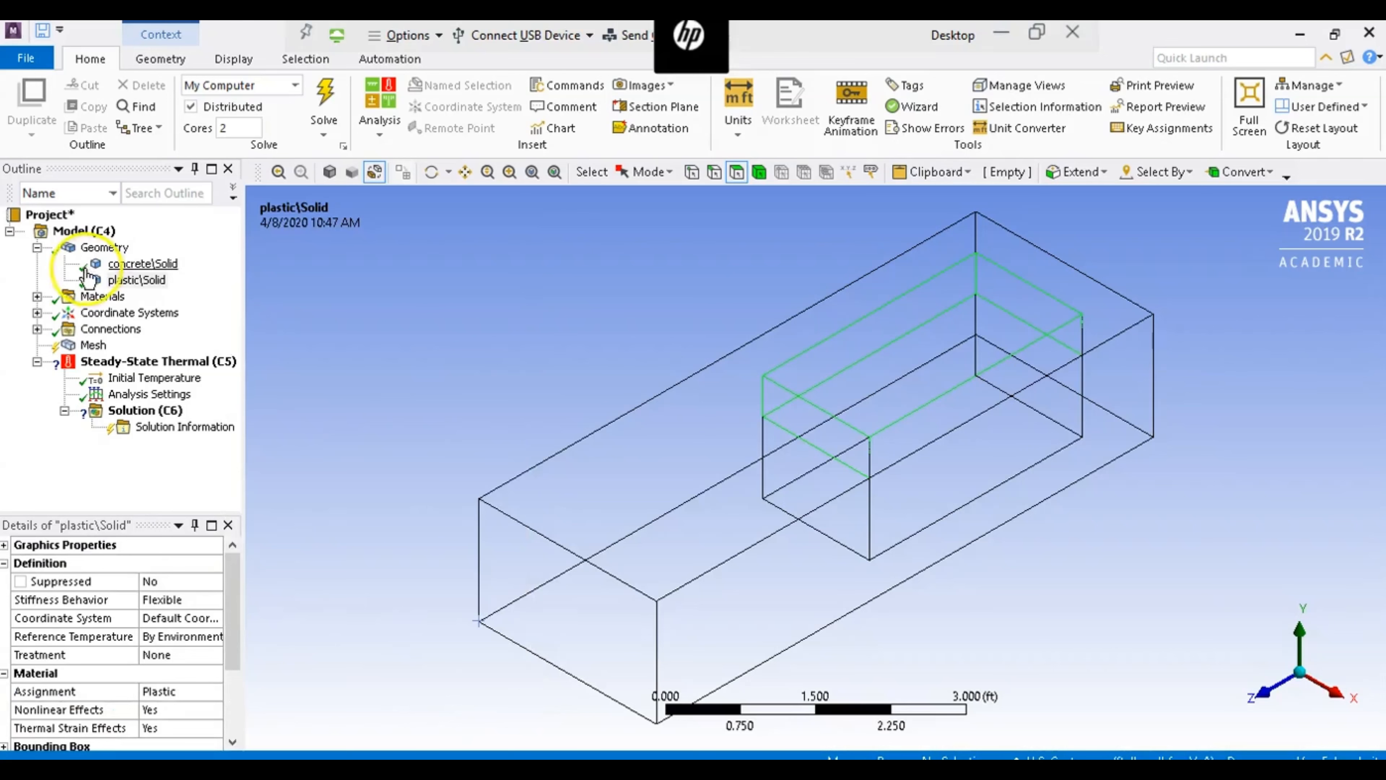
pyautogui.click(37, 247)
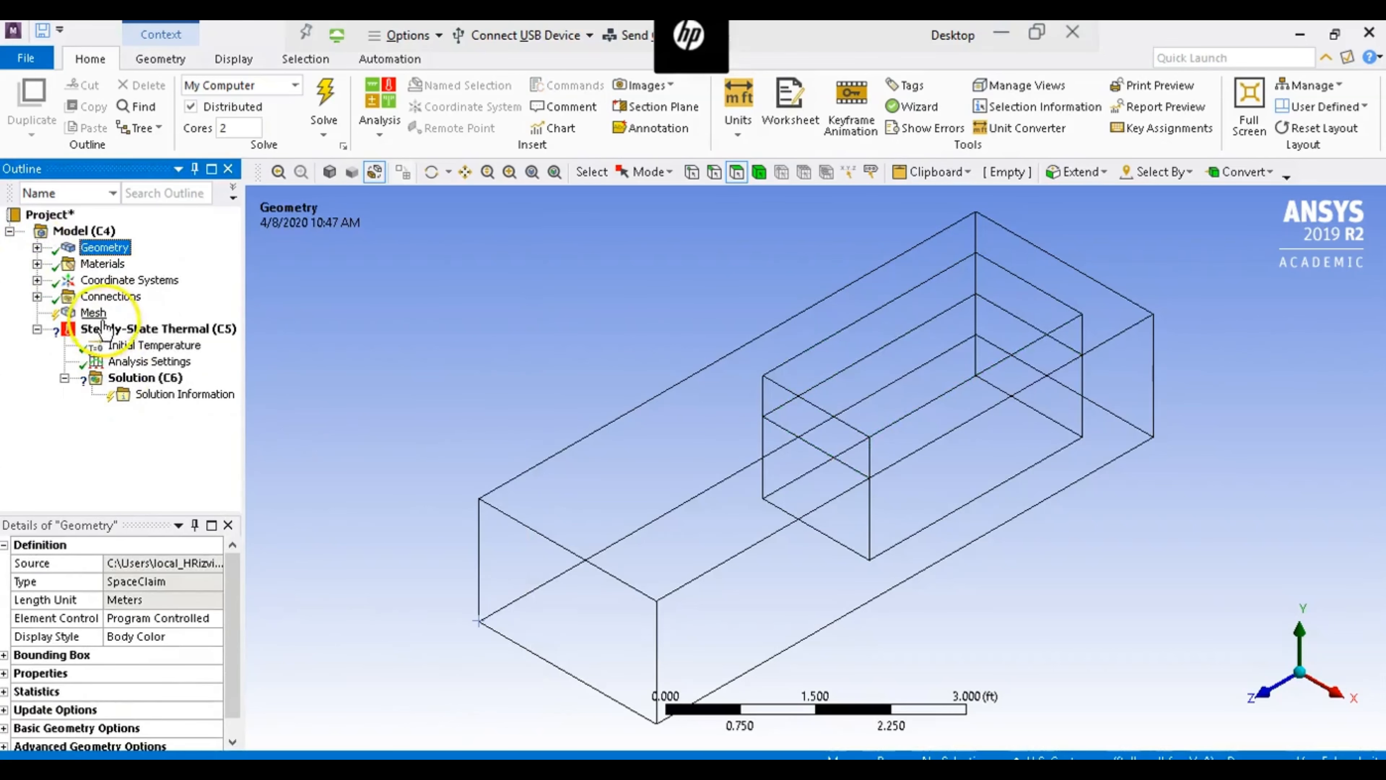
# - Generate the mesh with default settings and show the model as a shaded exterior instead of wireframe
pyautogui.click(96, 313)
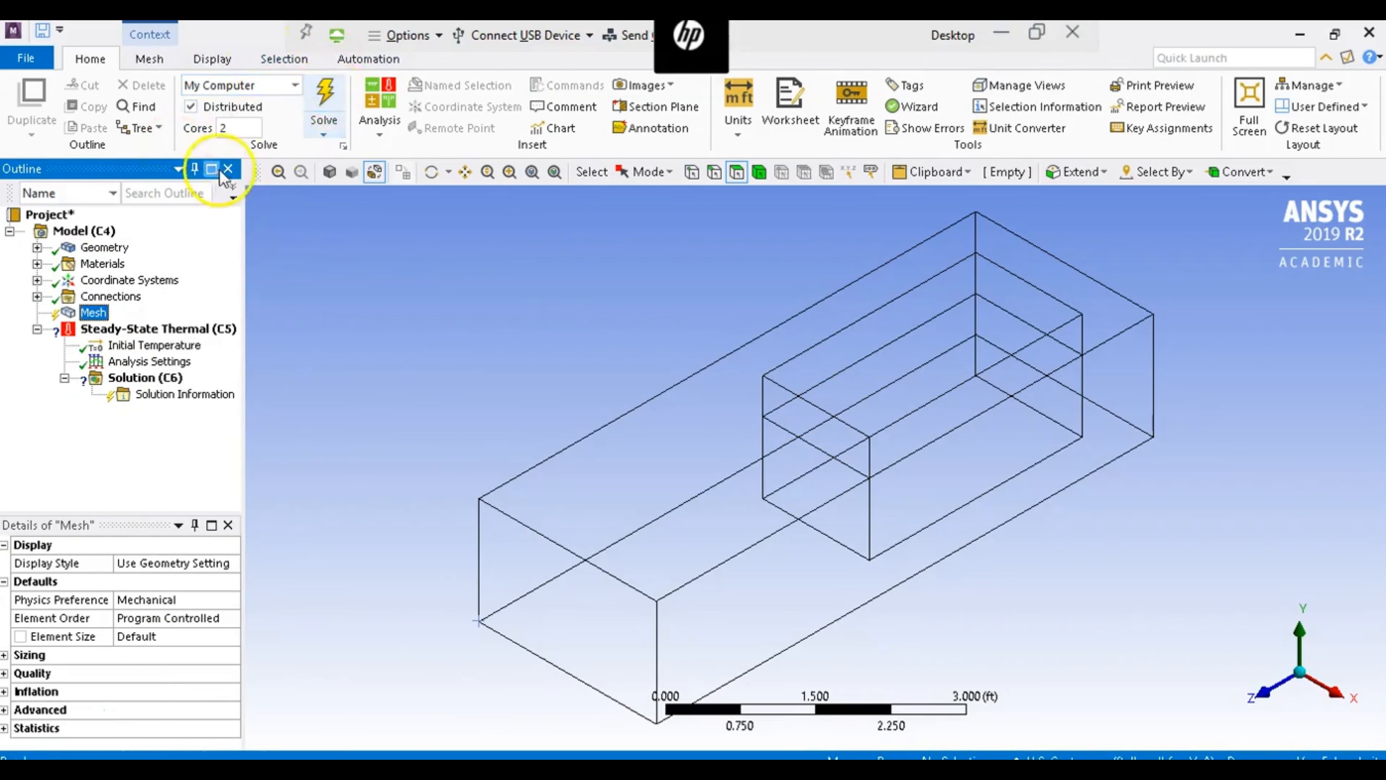
pyautogui.click(334, 124)
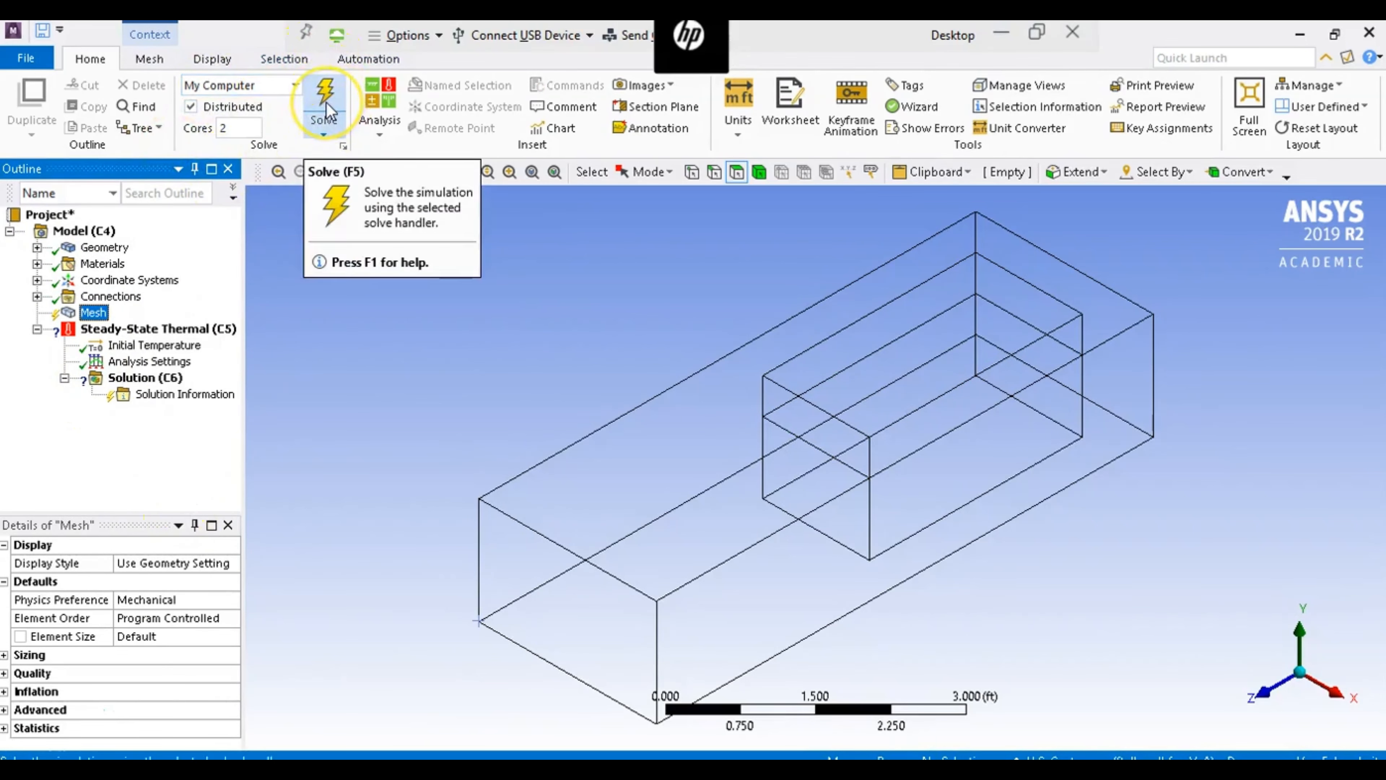
pyautogui.click(326, 103)
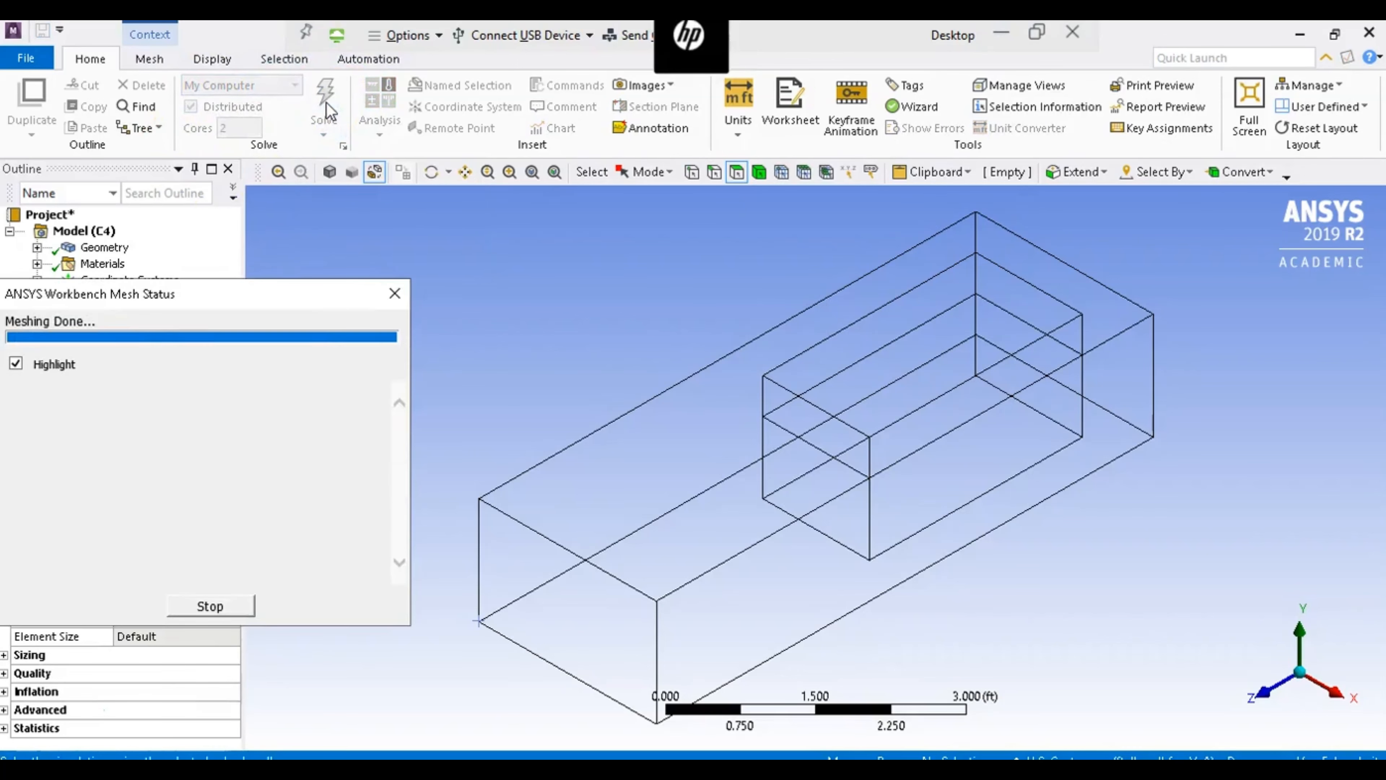
pyautogui.click(356, 174)
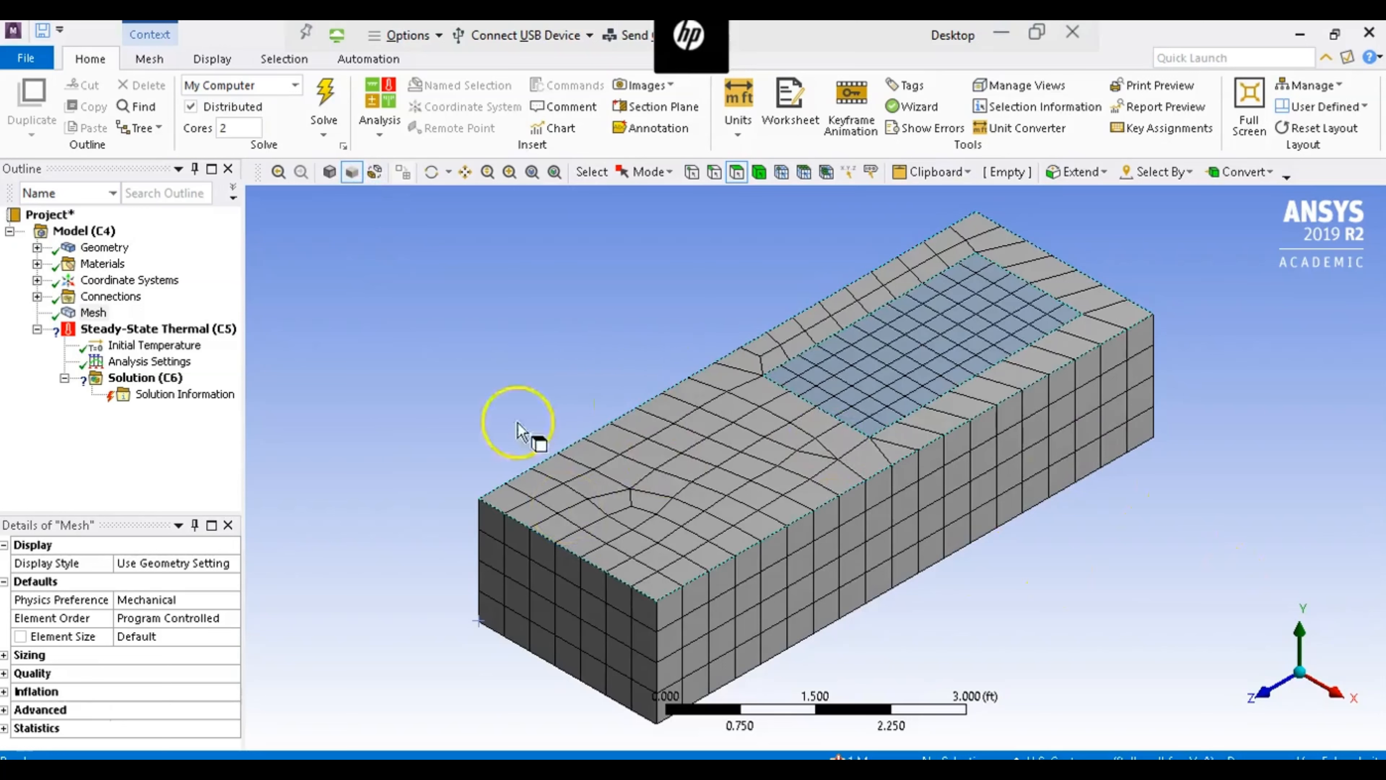
# - Add a convection load to the Steady-State Thermal analysis on the two top faces of the concrete and the plastic
pyautogui.click(171, 332)
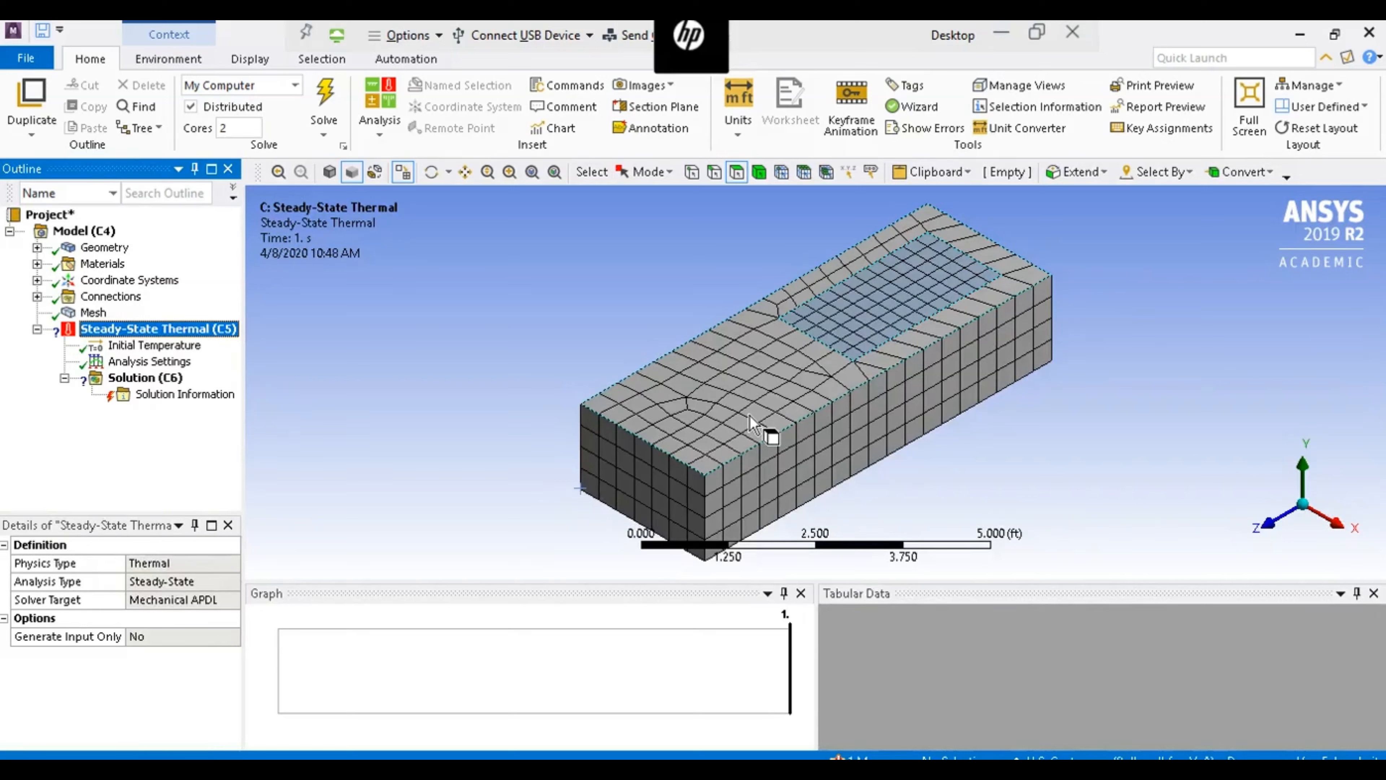
pyautogui.click(873, 330)
pyautogui.click(753, 390)
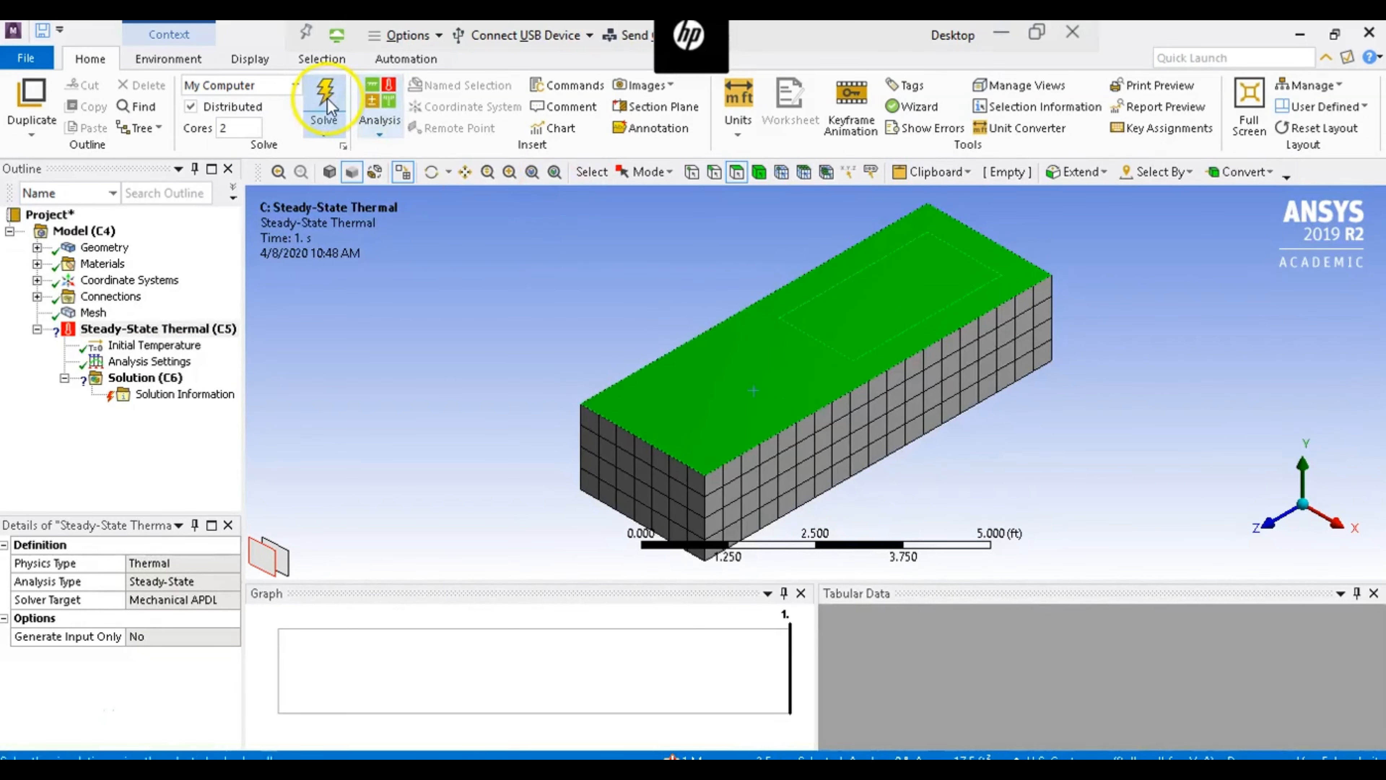
pyautogui.click(198, 63)
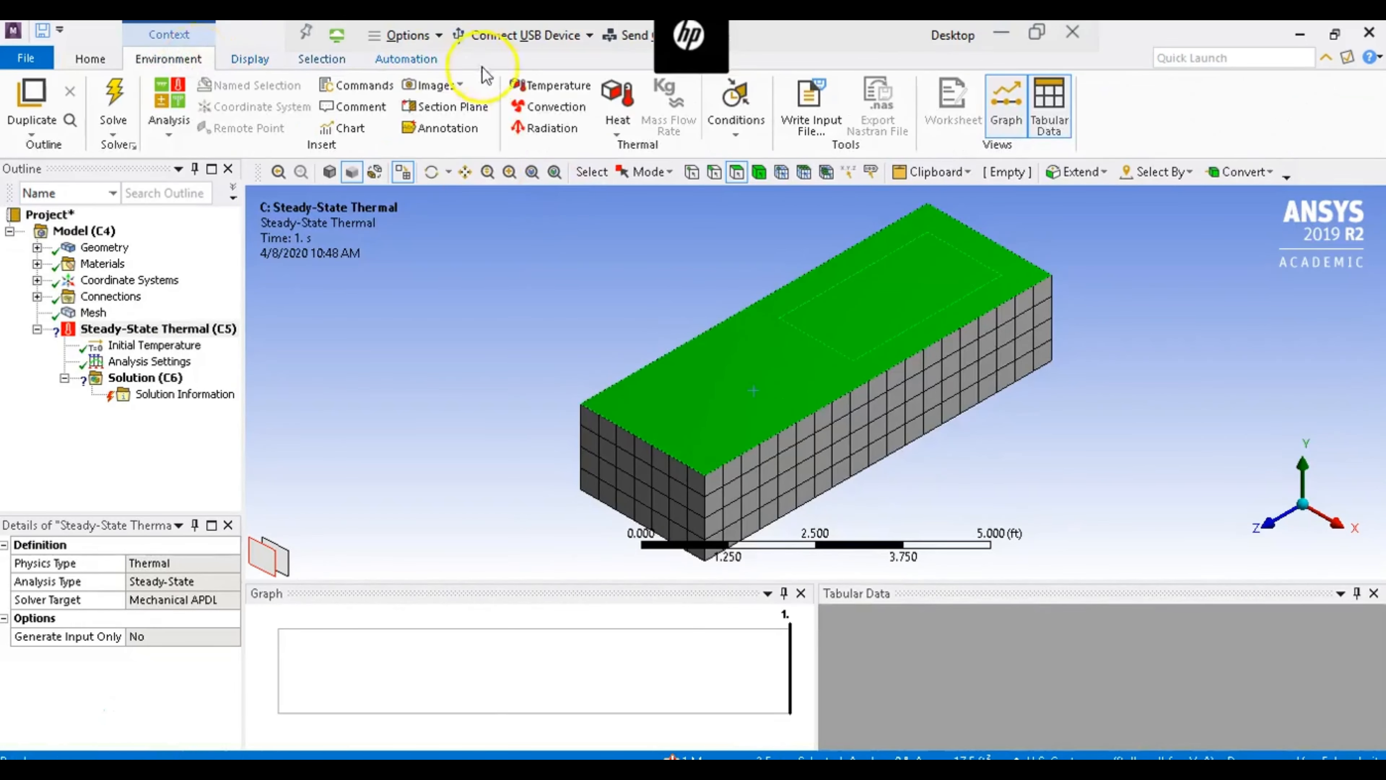
pyautogui.click(547, 108)
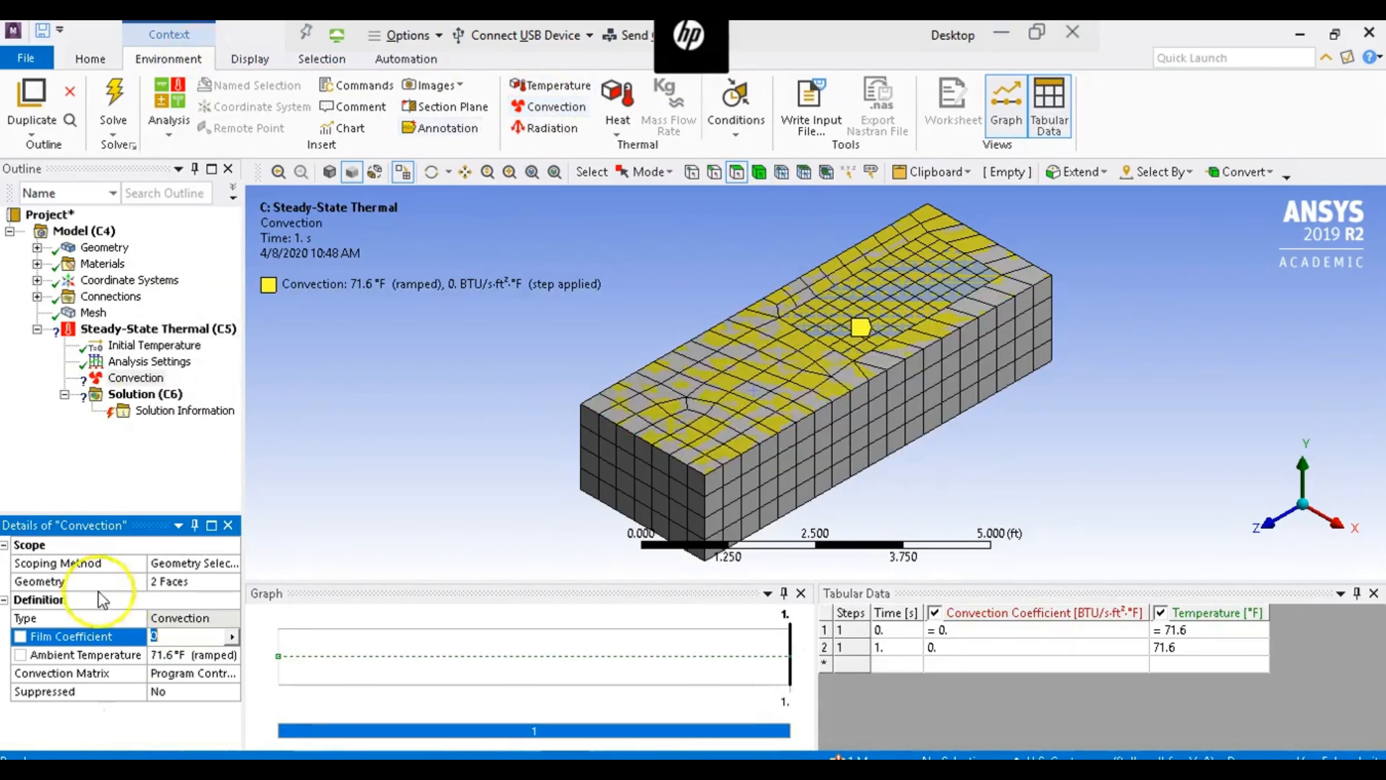
# - Set the top convection's film coefficient to 1.46/3600 and its ambient temperature to 70 °F
pyautogui.click(190, 635)
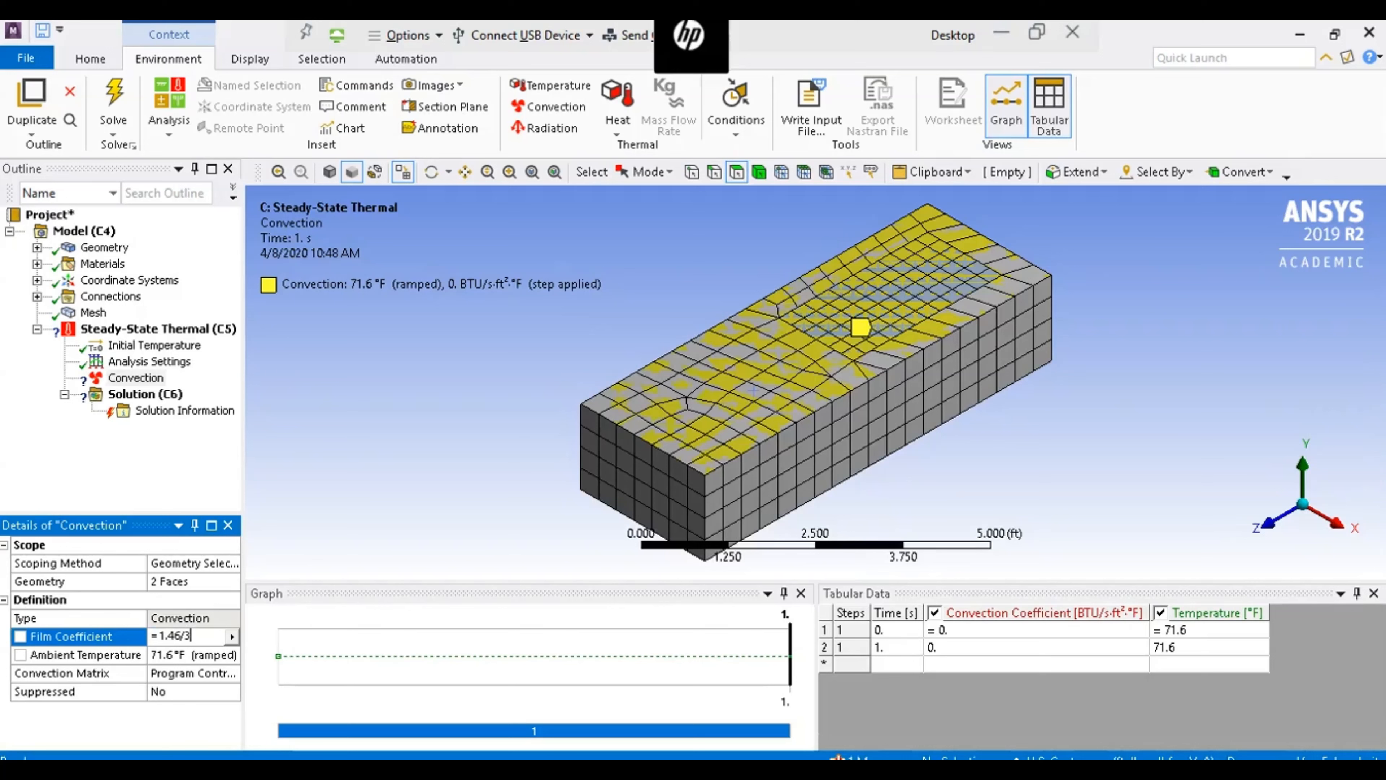
pyautogui.press('Return')
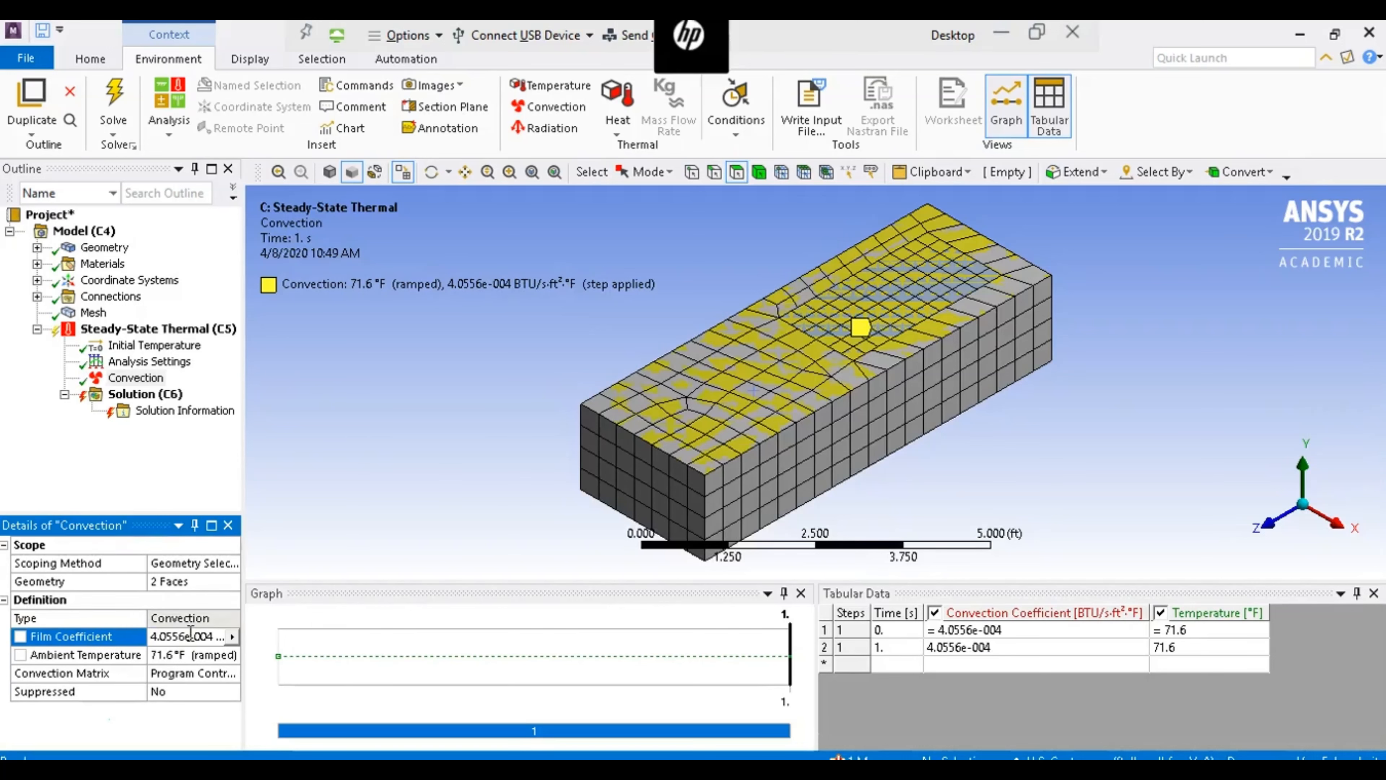
pyautogui.click(180, 656)
pyautogui.write('70')
pyautogui.press('Return')
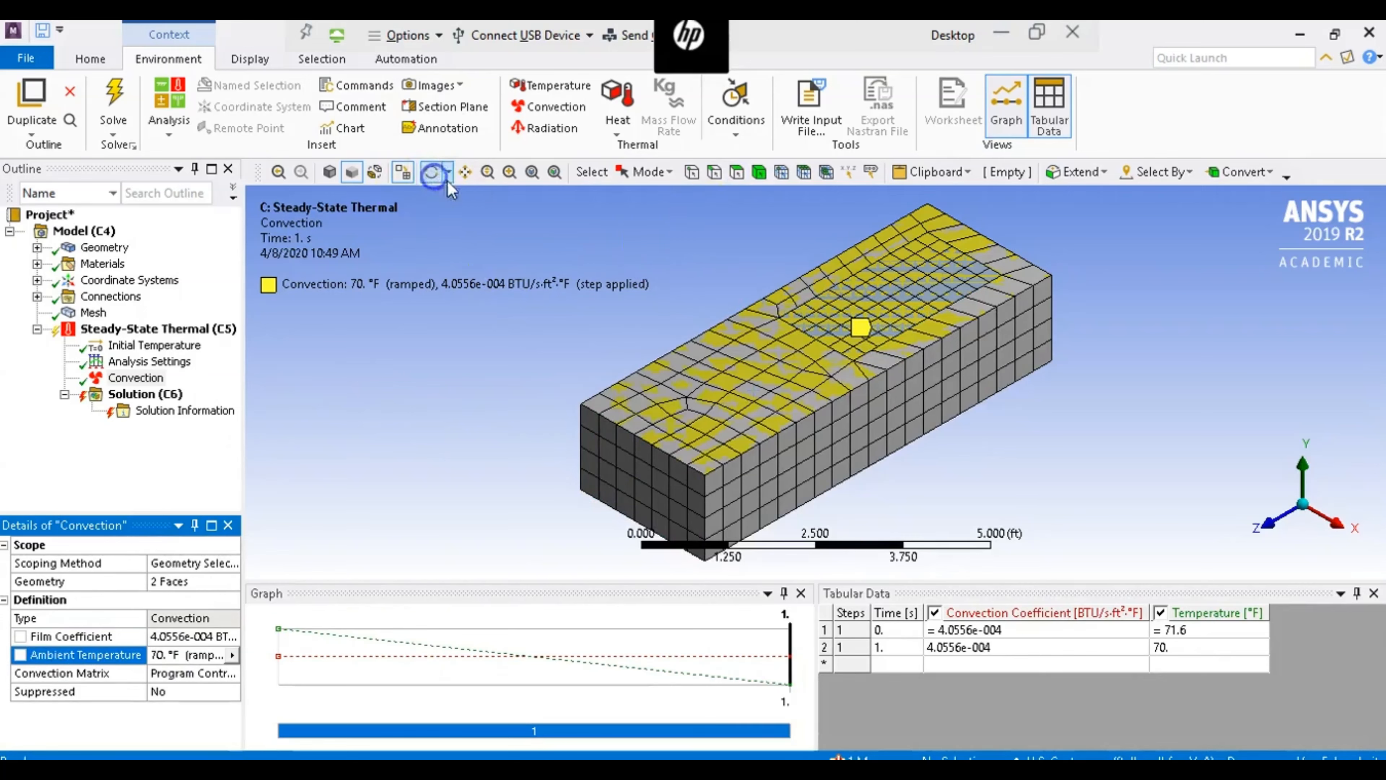
# - Select the concrete's underside, the plastic's exposed underside in the recess, and one long recess wall
pyautogui.click(431, 173)
pyautogui.moveTo(917, 475); pyautogui.dragTo(927, 317)
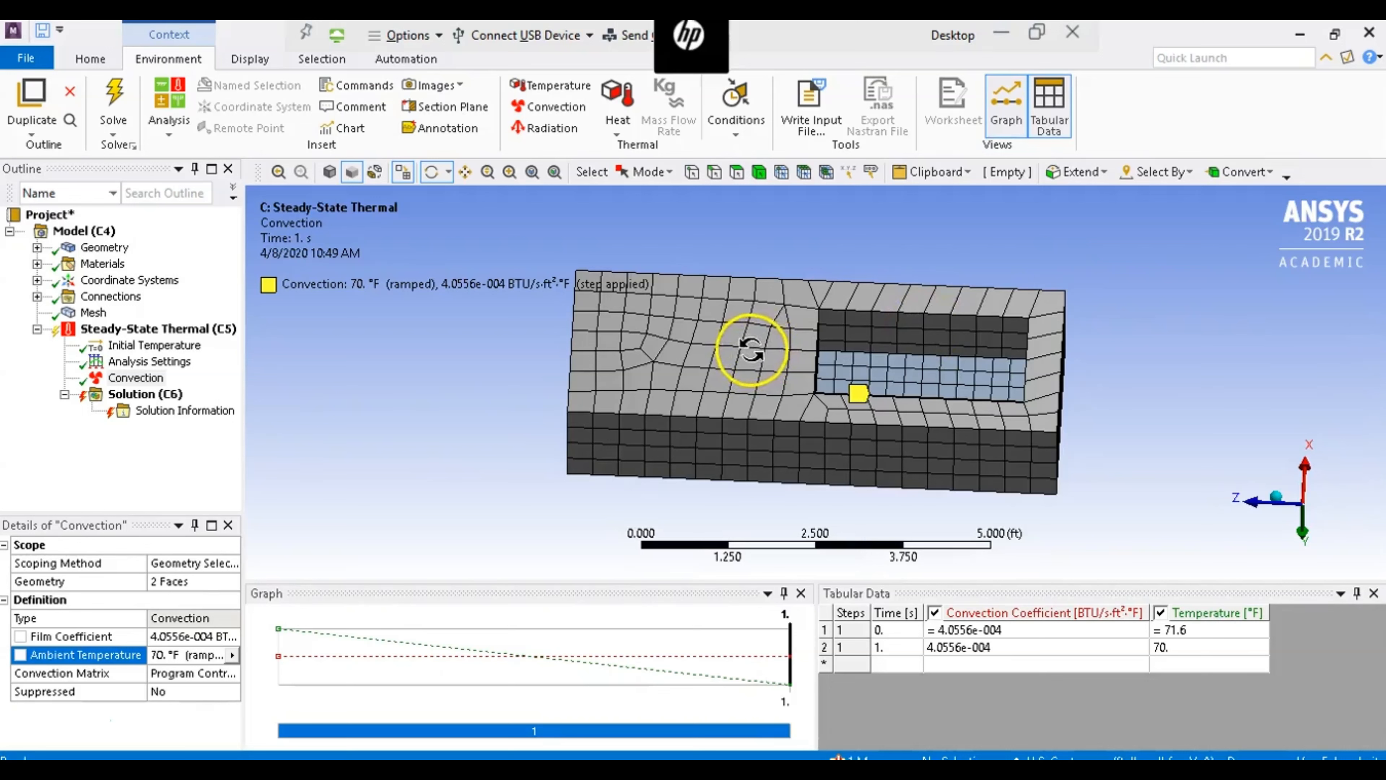
pyautogui.click(737, 171)
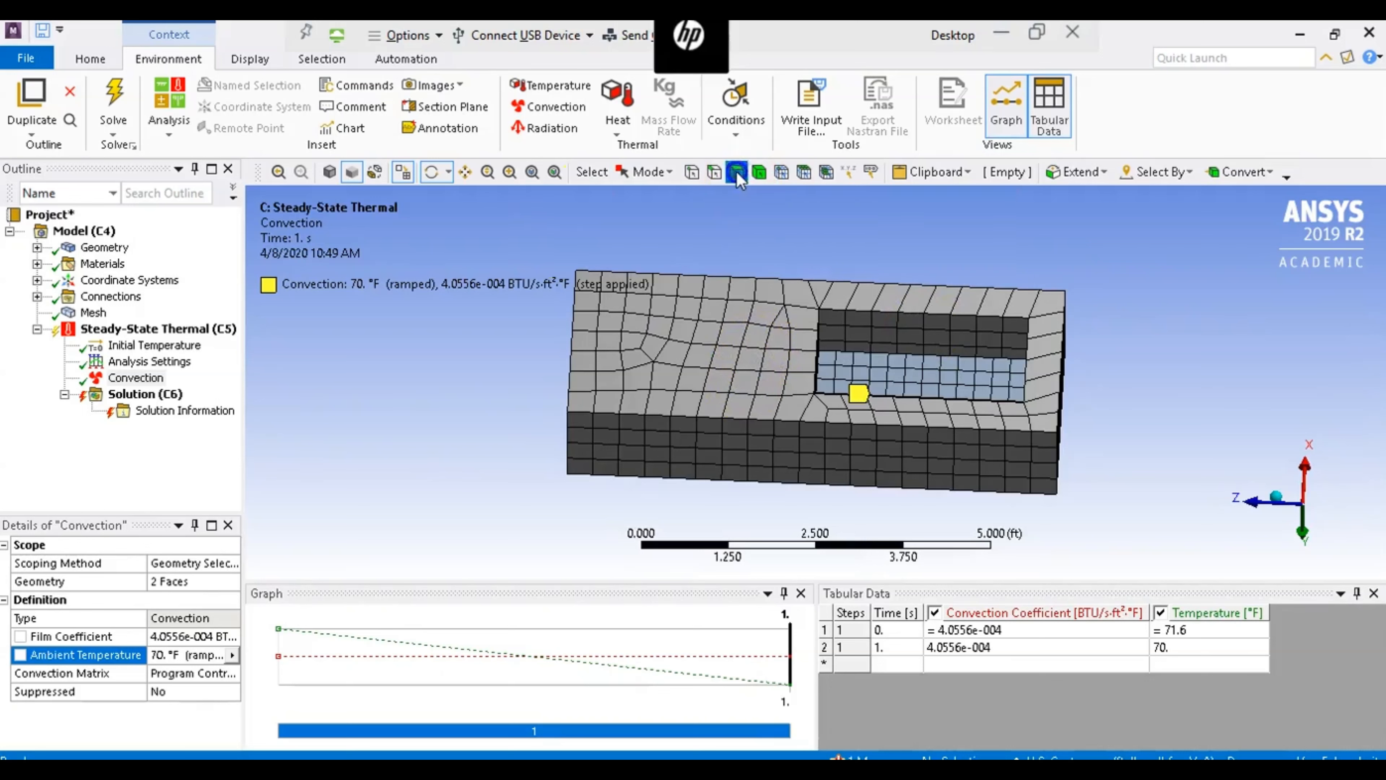
pyautogui.click(722, 326)
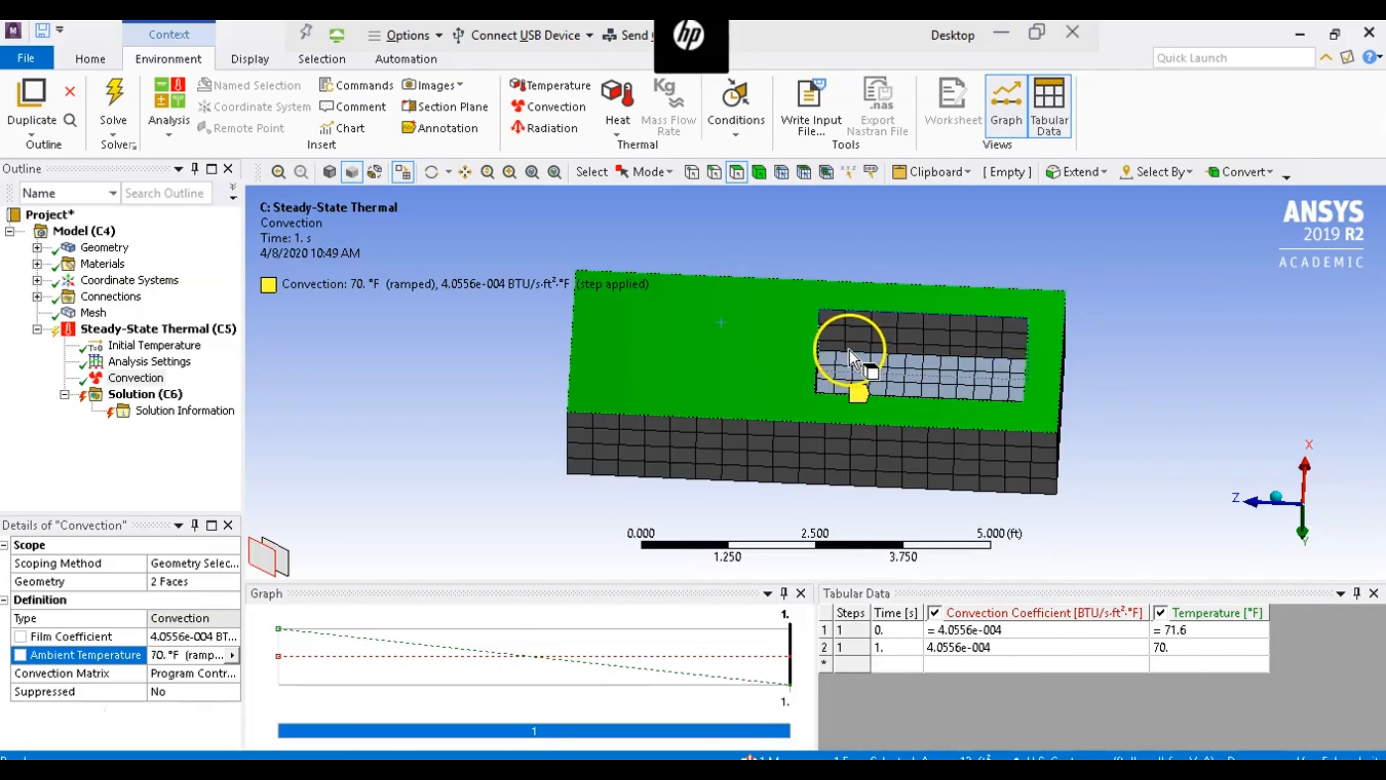
pyautogui.keyDown('ctrl'); pyautogui.click(868, 382); pyautogui.keyUp('ctrl')
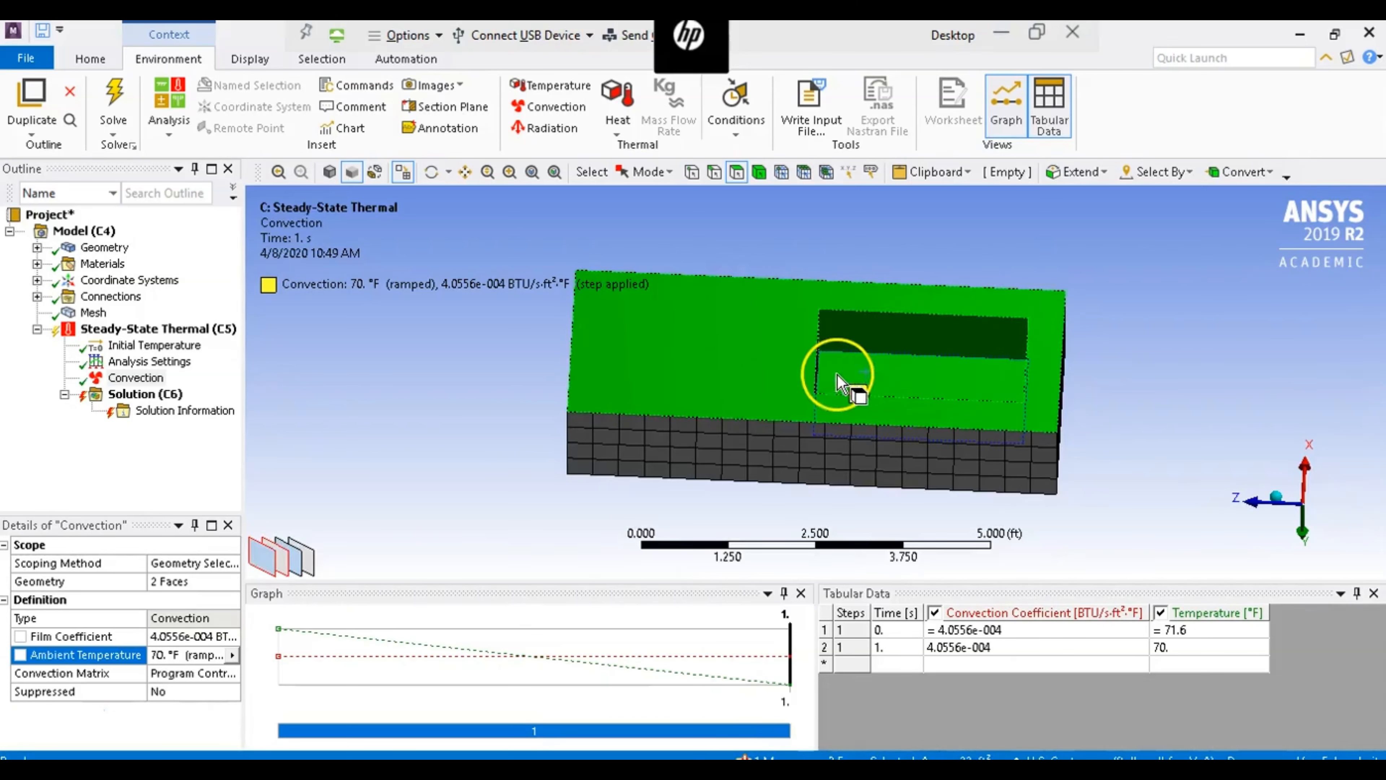
# - Add the opposite long wall and one short end wall of the recess to the face selection
pyautogui.click(431, 172)
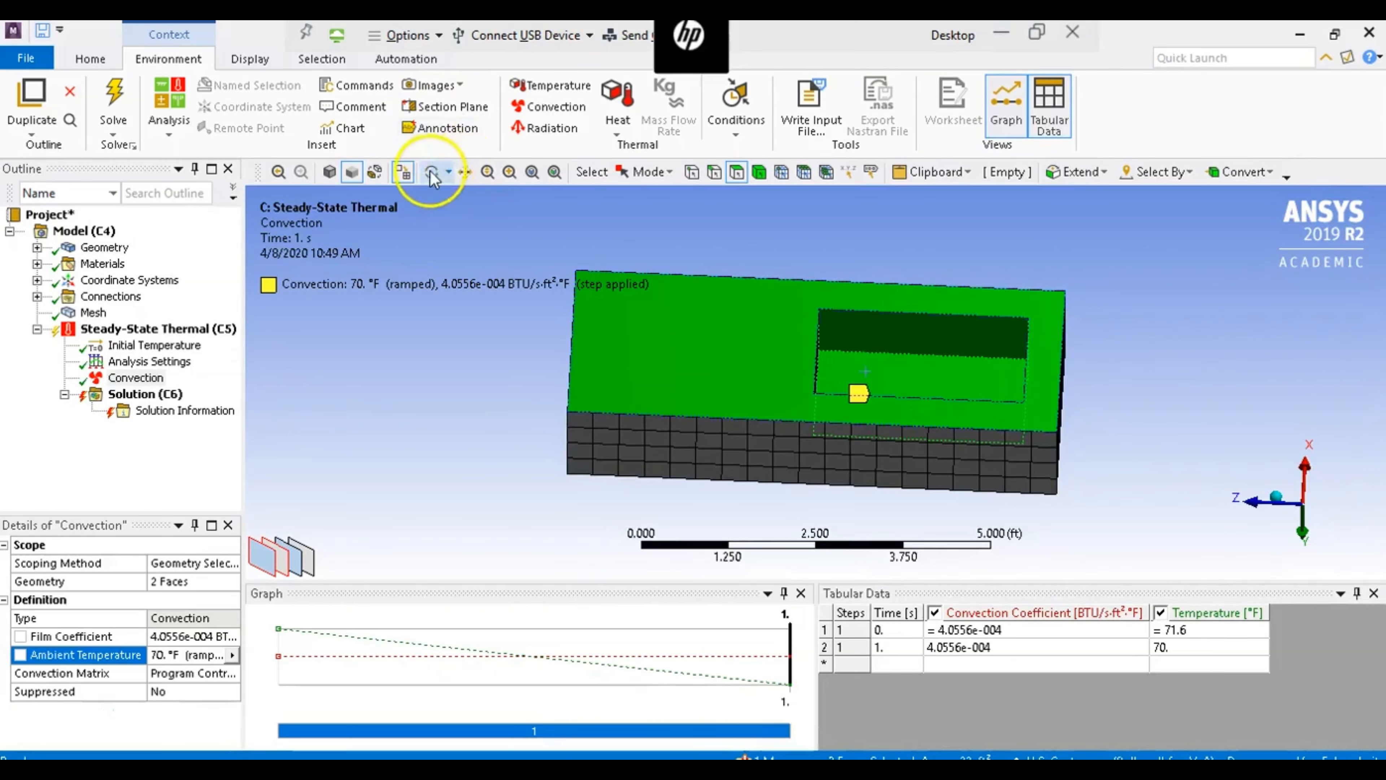
pyautogui.click(837, 411)
pyautogui.moveTo(890, 403); pyautogui.dragTo(865, 441)
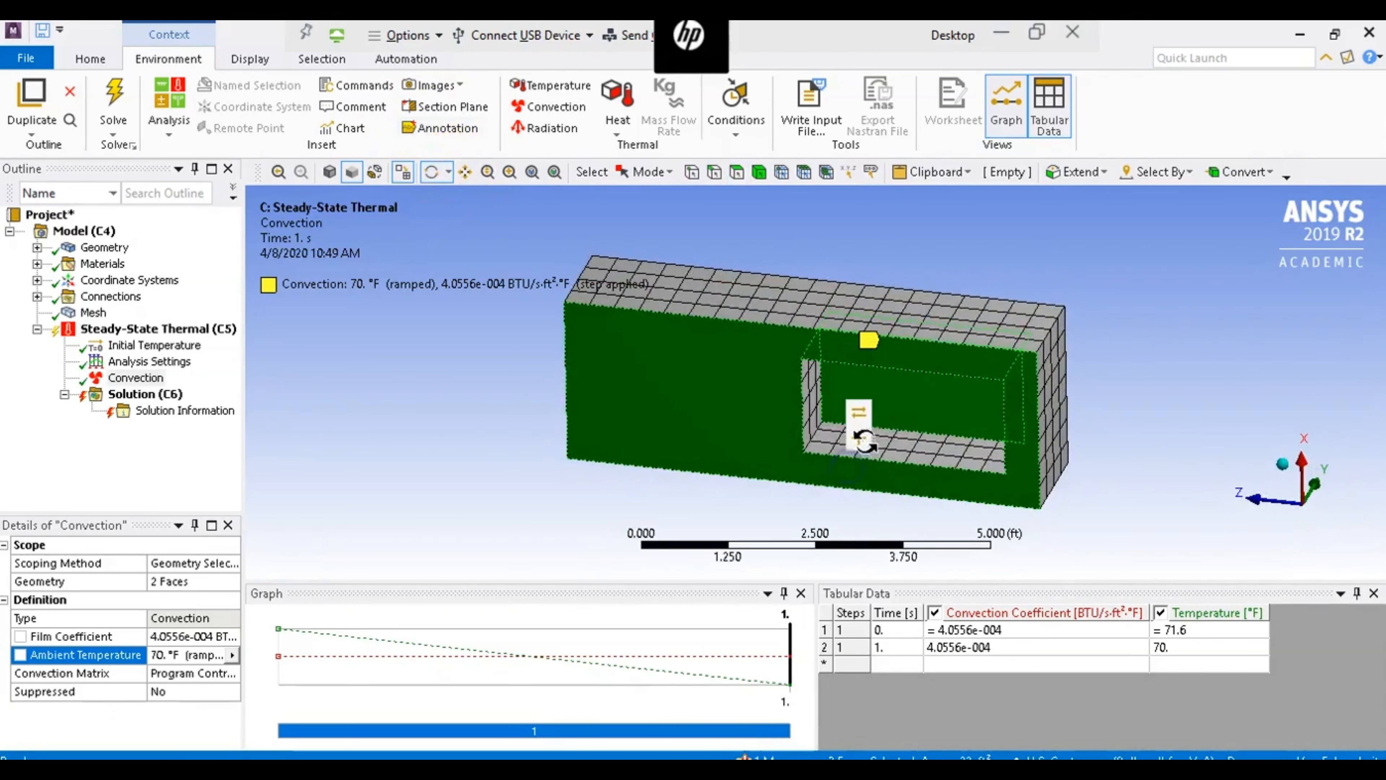
pyautogui.click(733, 173)
pyautogui.click(830, 418)
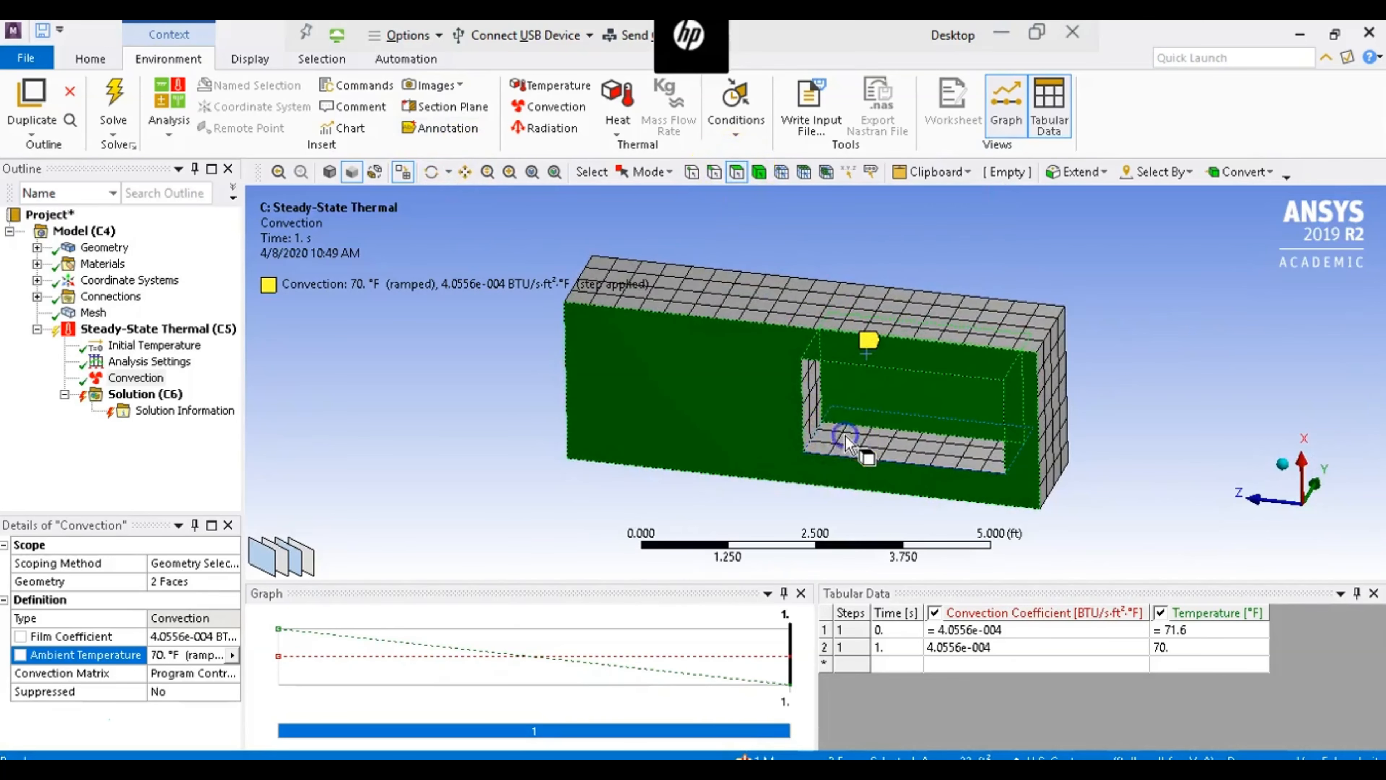
pyautogui.click(810, 385)
pyautogui.keyDown('ctrl'); pyautogui.click(812, 374); pyautogui.keyUp('ctrl')
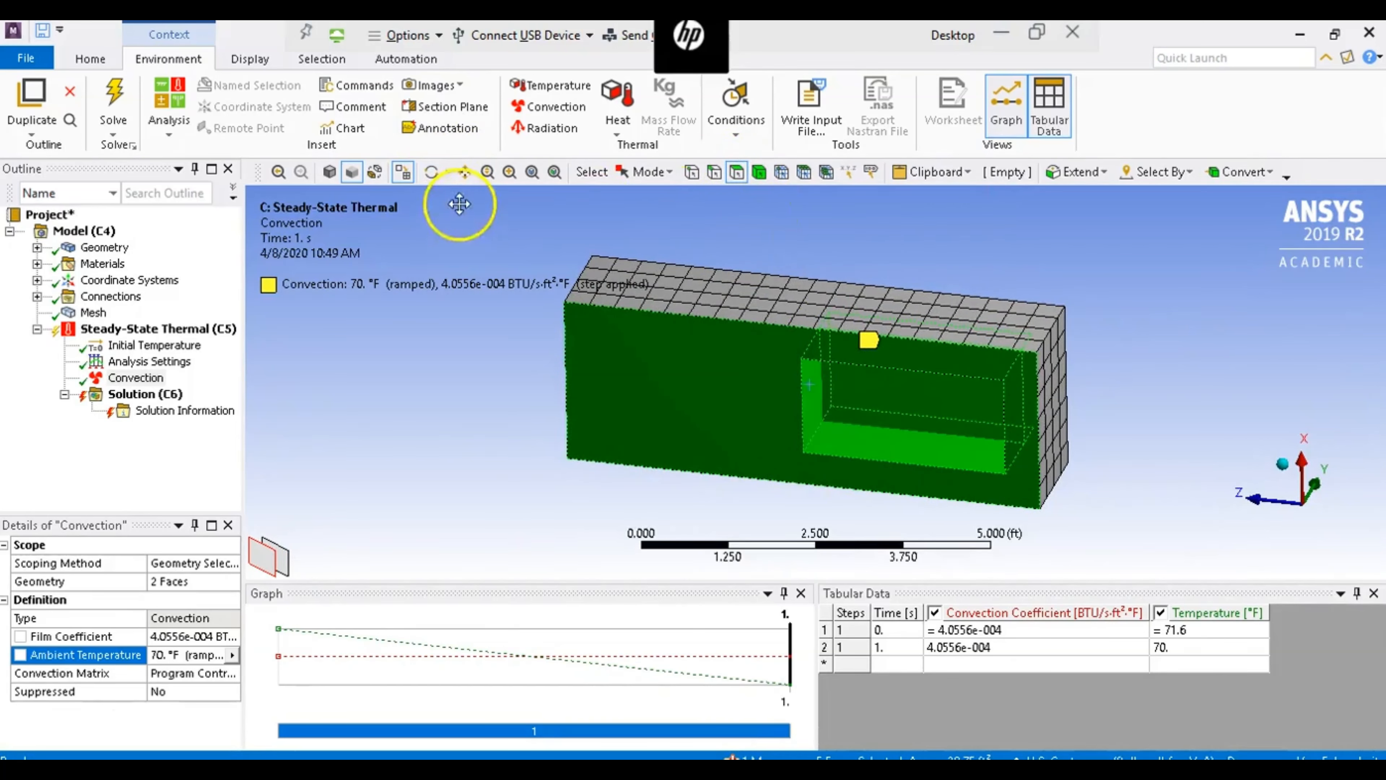
# - Add the remaining short end wall of the recess to complete the six-face selection
pyautogui.click(431, 173)
pyautogui.click(989, 452)
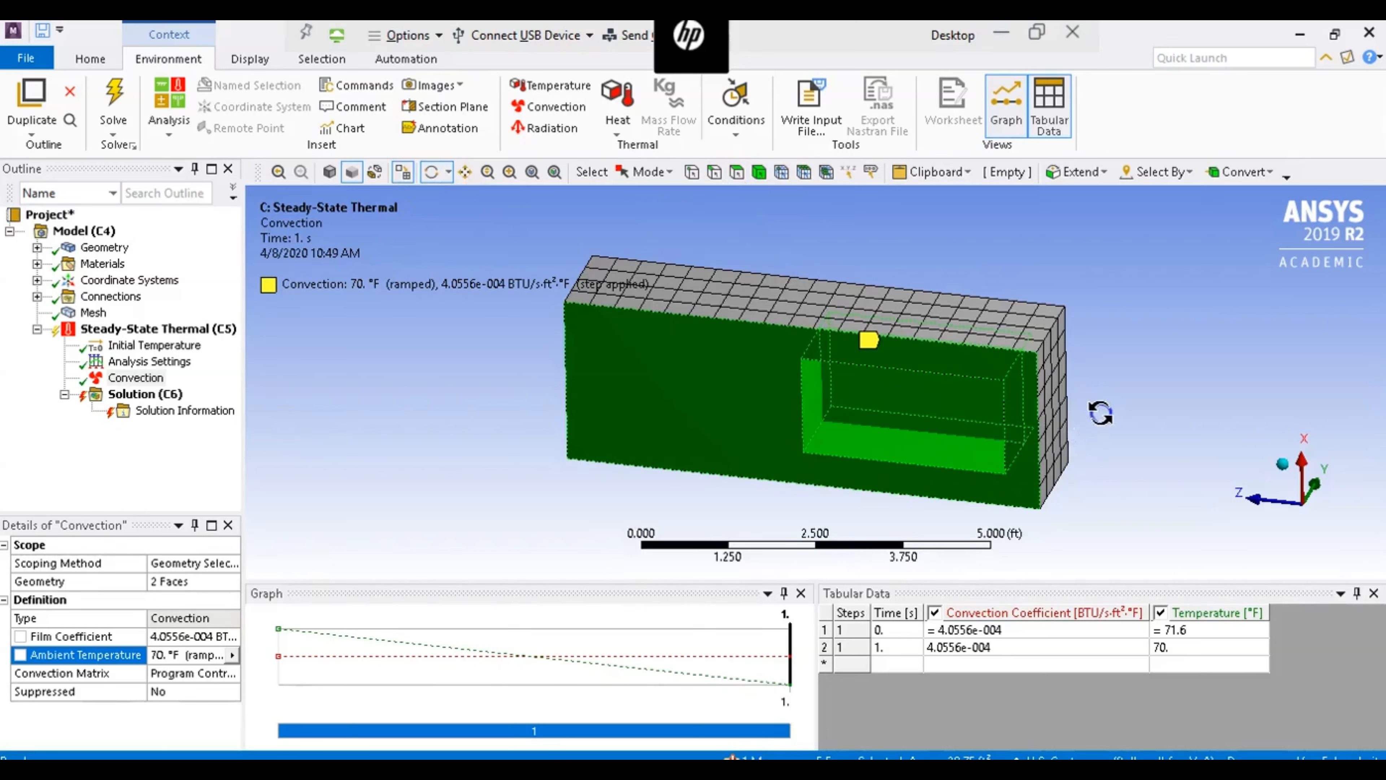
pyautogui.moveTo(1102, 412); pyautogui.dragTo(746, 272)
pyautogui.click(736, 172)
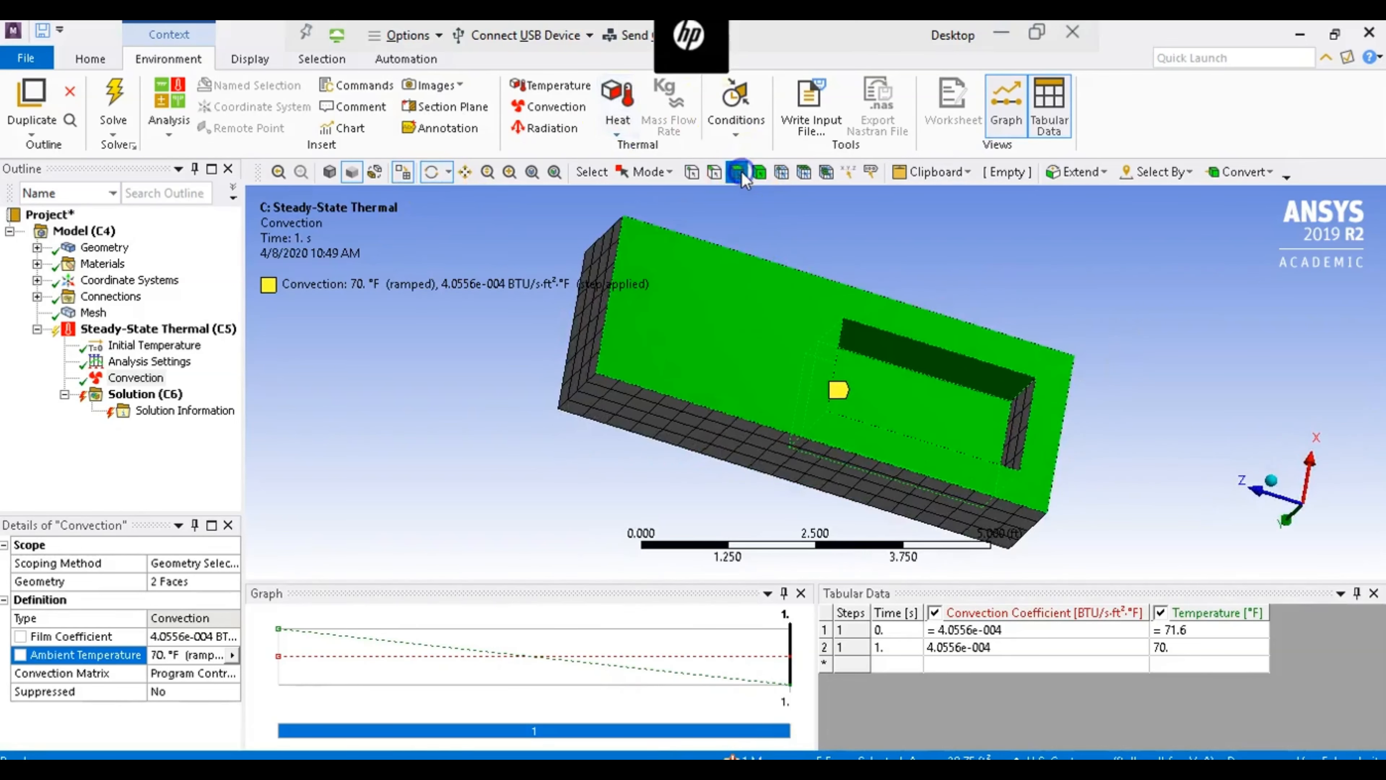
pyautogui.click(1006, 411)
pyautogui.keyDown('ctrl'); pyautogui.click(1015, 425); pyautogui.keyUp('ctrl')
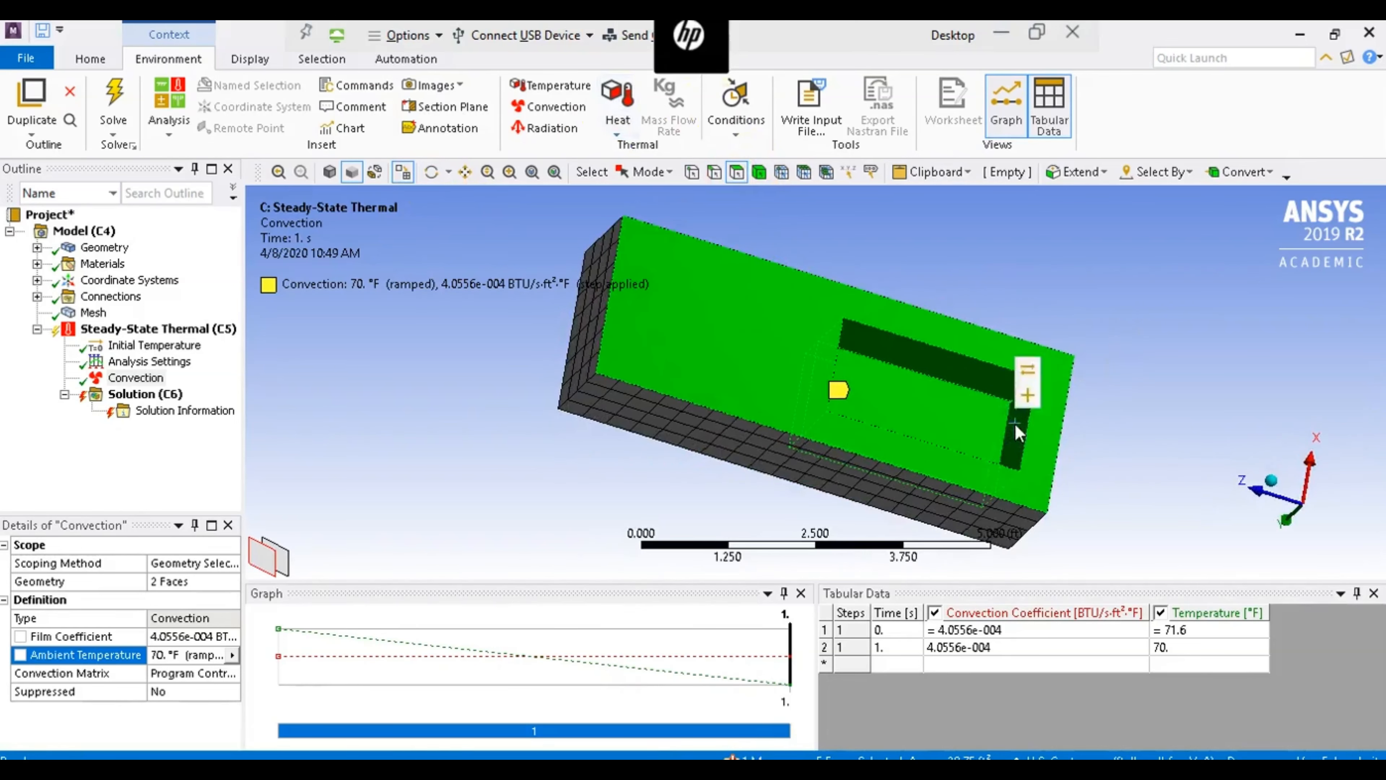
# - Apply a second convection to the six selected faces with film coefficient 10.5/3600 and ambient temperature 50 °F
pyautogui.click(532, 109)
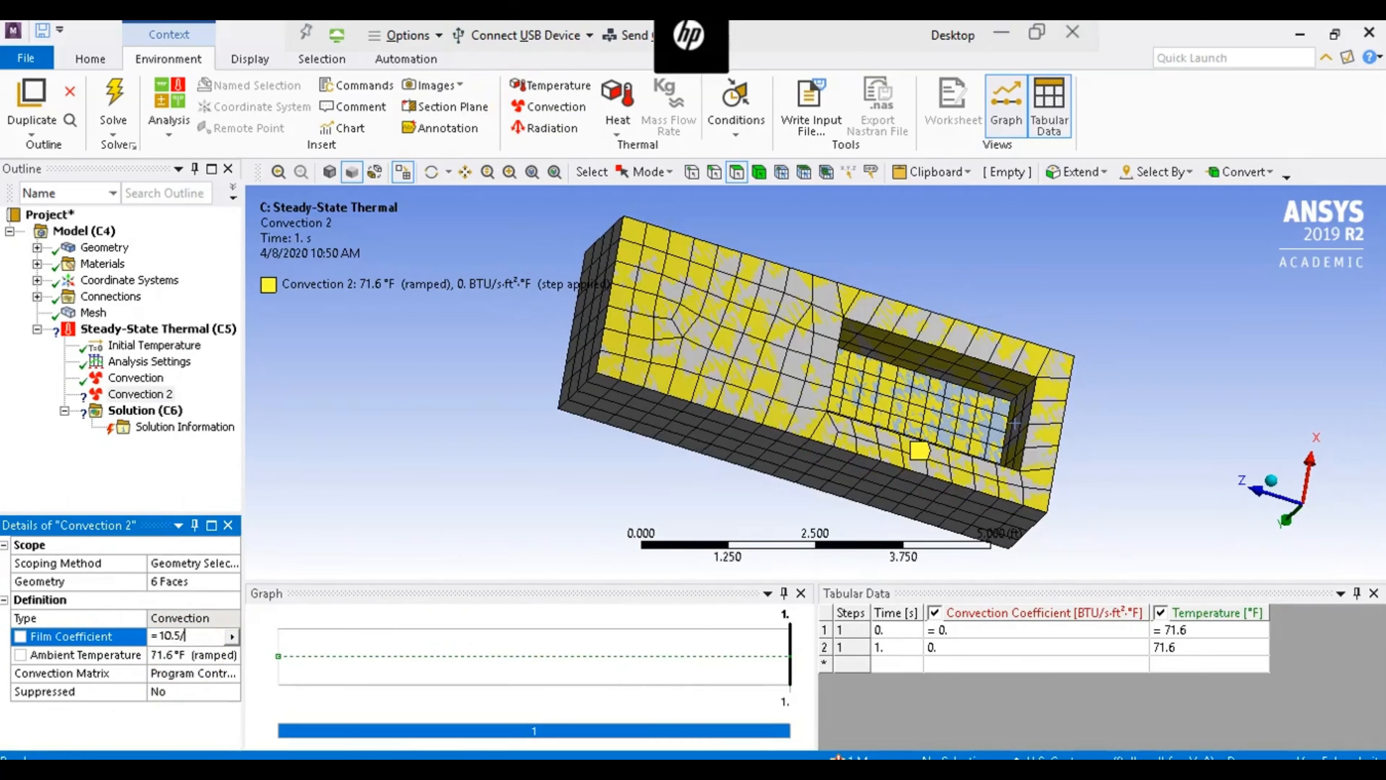
pyautogui.write('600')
pyautogui.press('Return')
pyautogui.click(164, 654)
pyautogui.write('50')
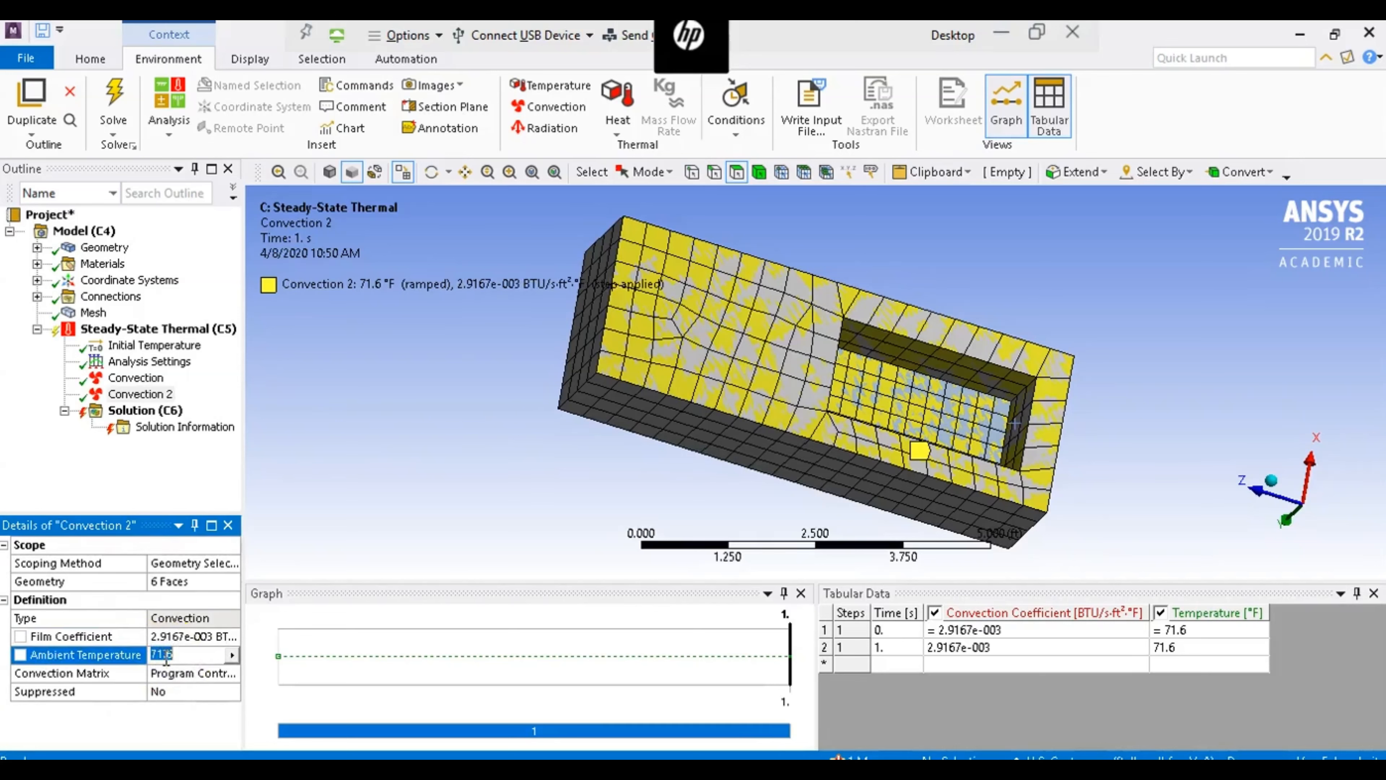
pyautogui.press('Return')
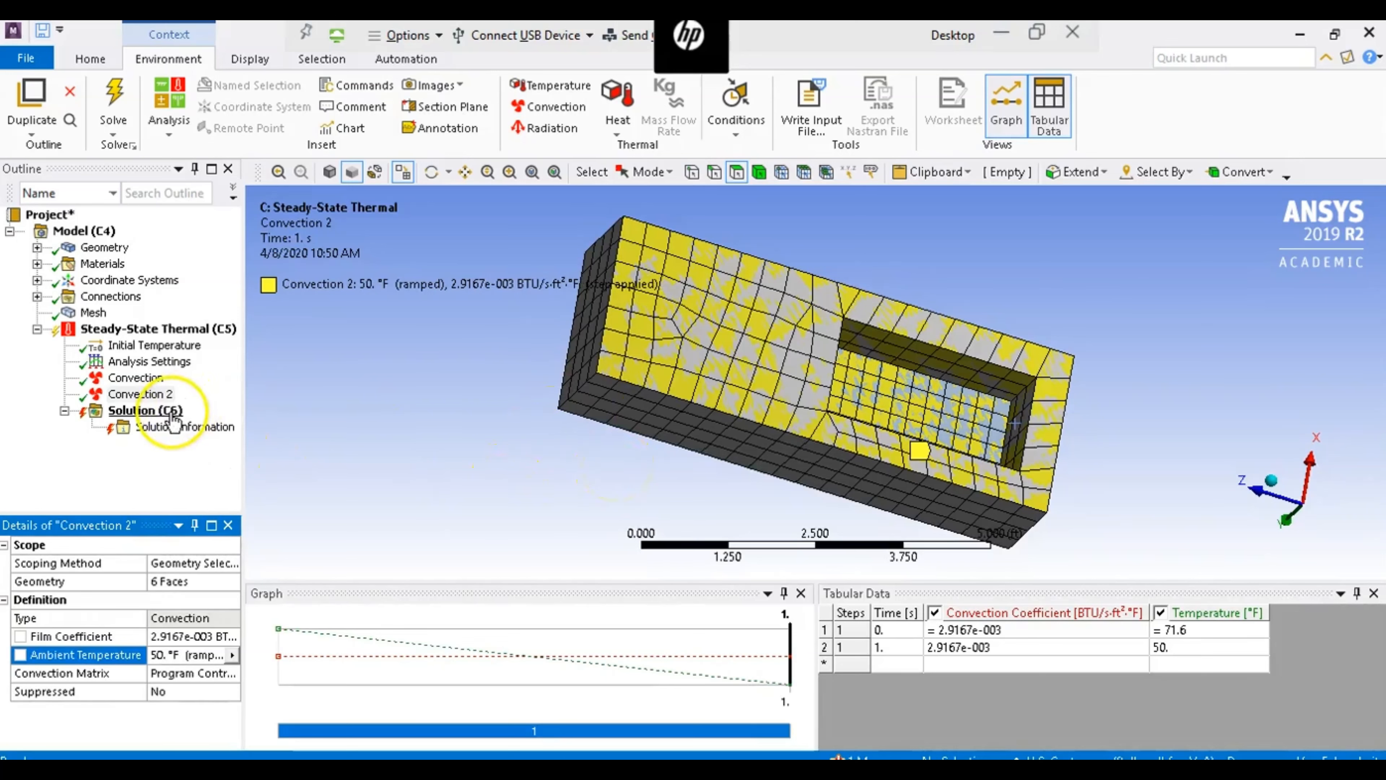
# - Add a Temperature result for all bodies to the Solution and solve the analysis
pyautogui.click(144, 410)
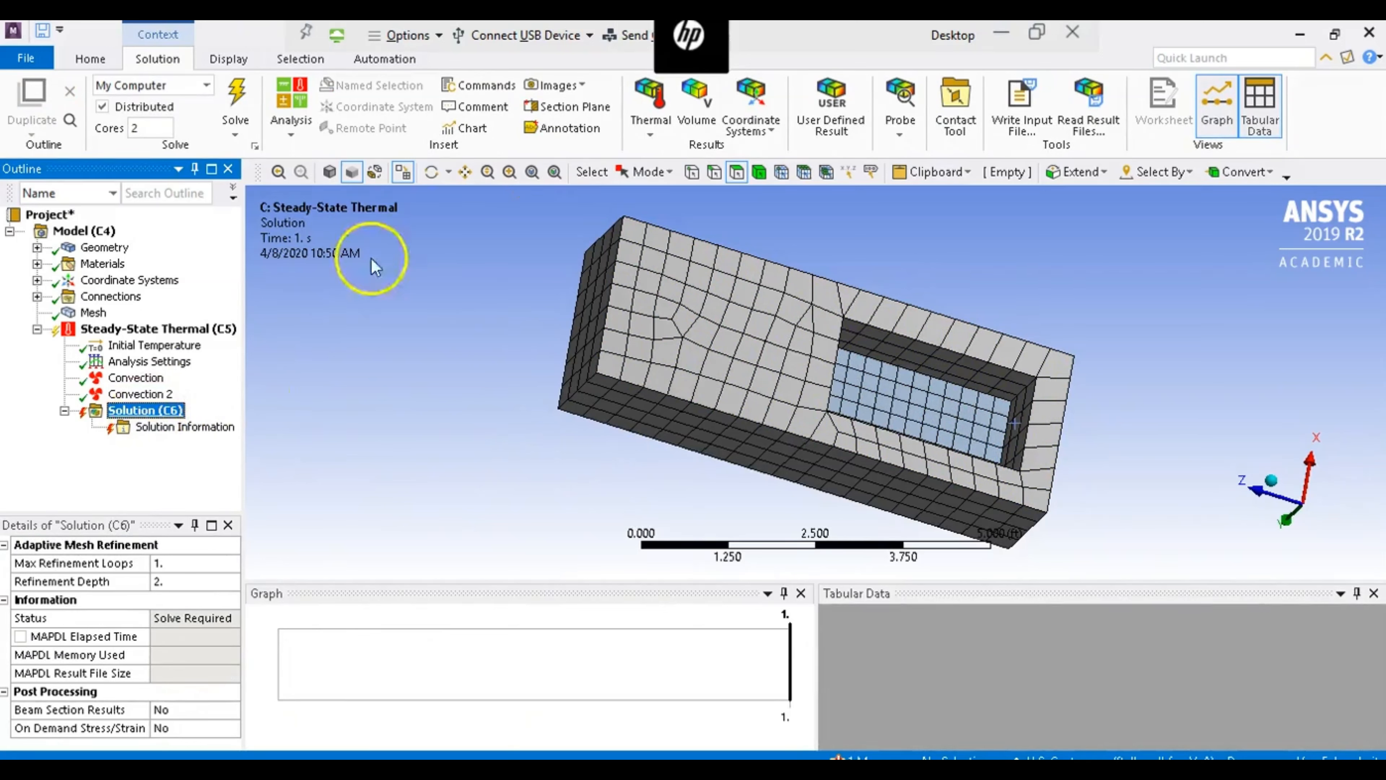
pyautogui.click(654, 128)
pyautogui.click(671, 150)
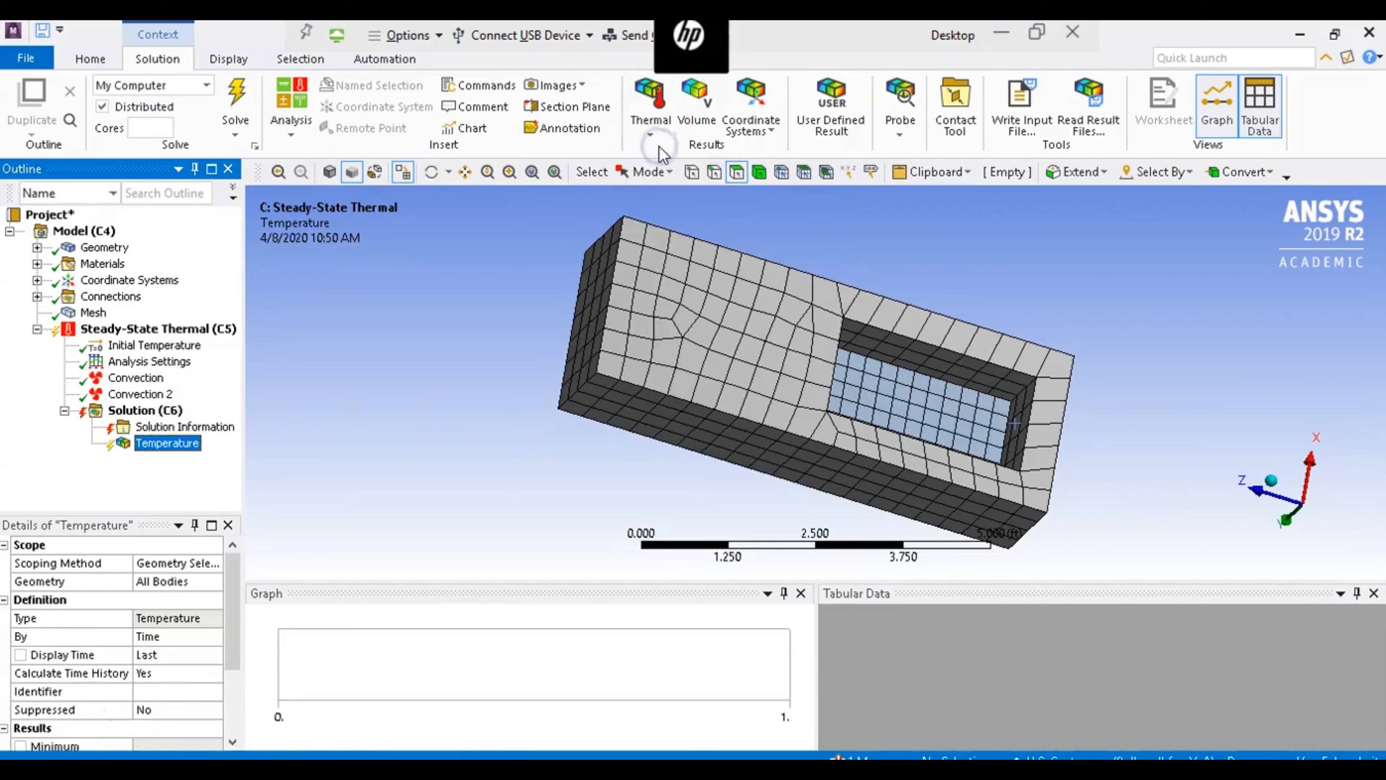
pyautogui.click(236, 99)
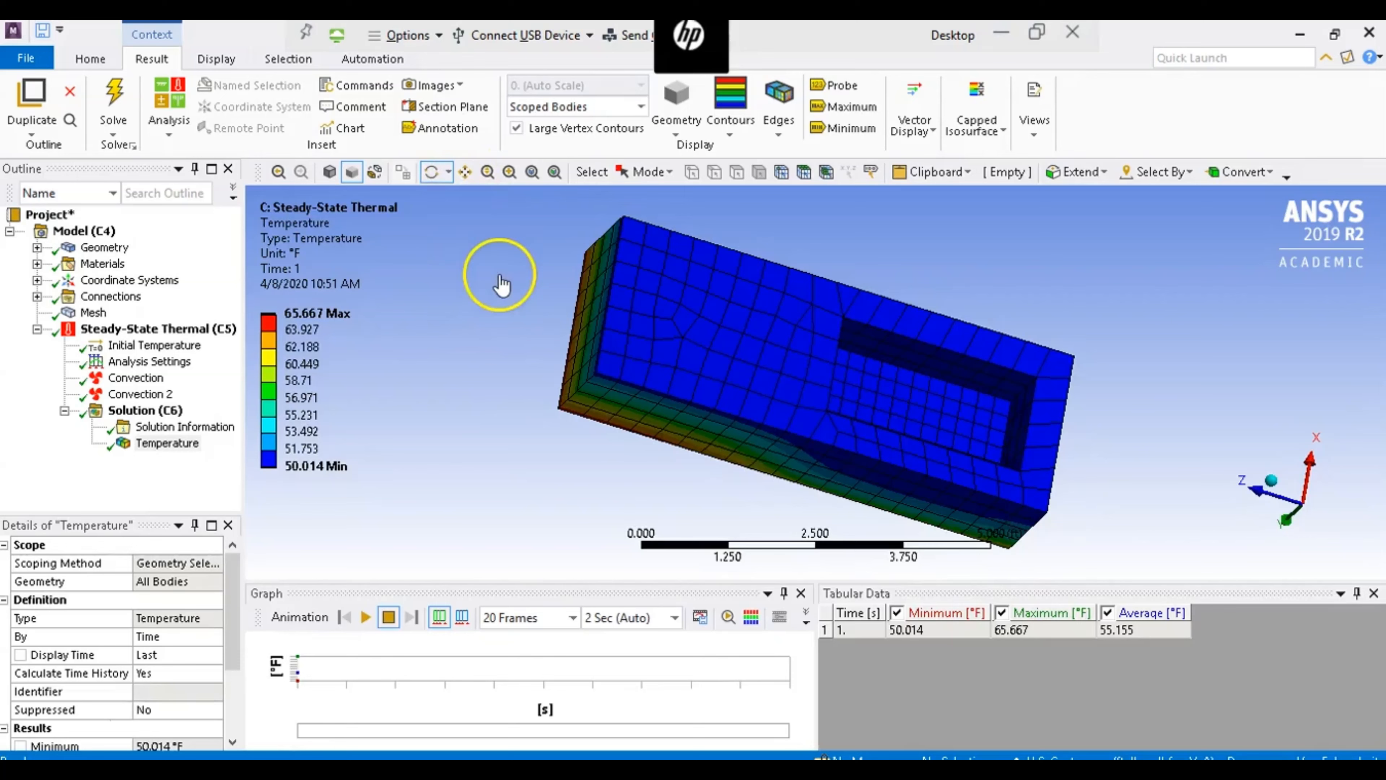
# - Mark the maximum and minimum temperature locations on the temperature contour plot
pyautogui.moveTo(541, 287); pyautogui.dragTo(953, 465)
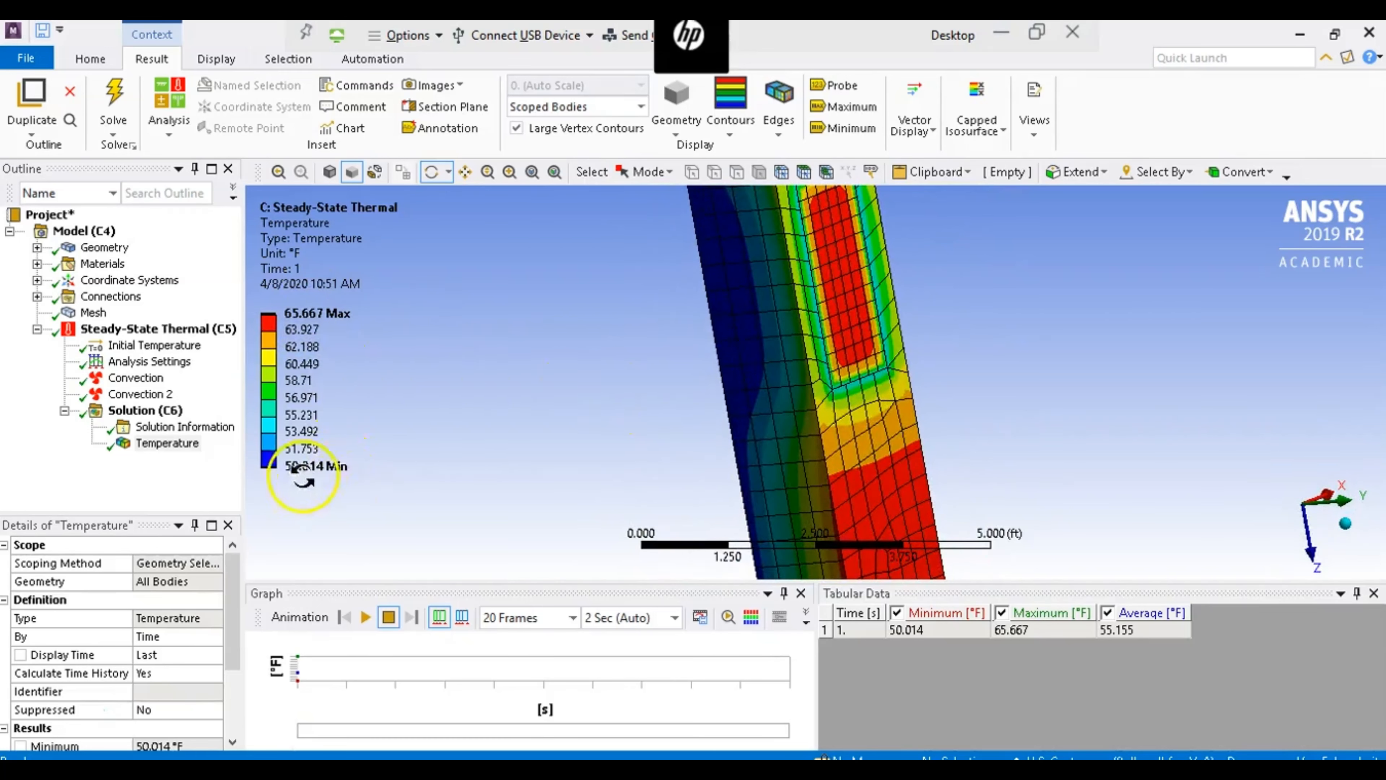
pyautogui.click(858, 108)
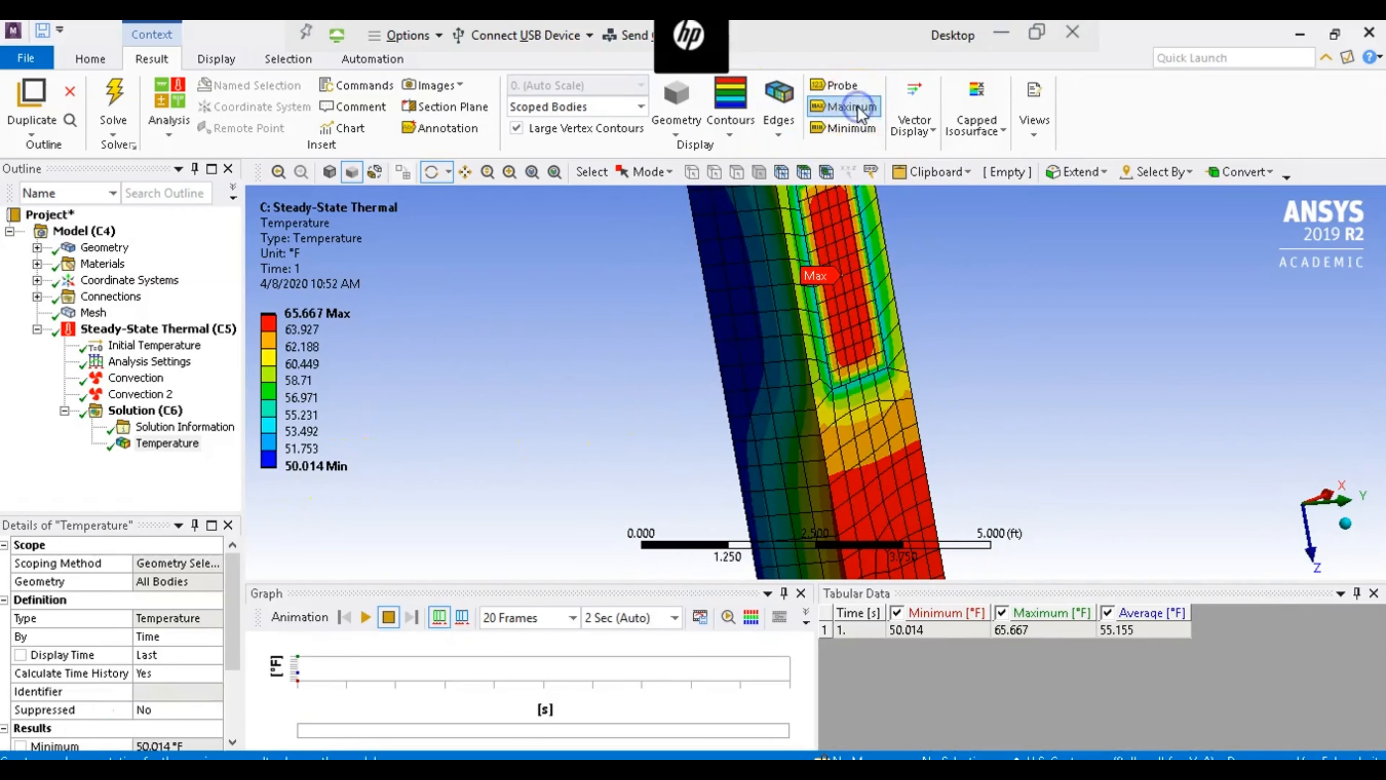
pyautogui.click(847, 128)
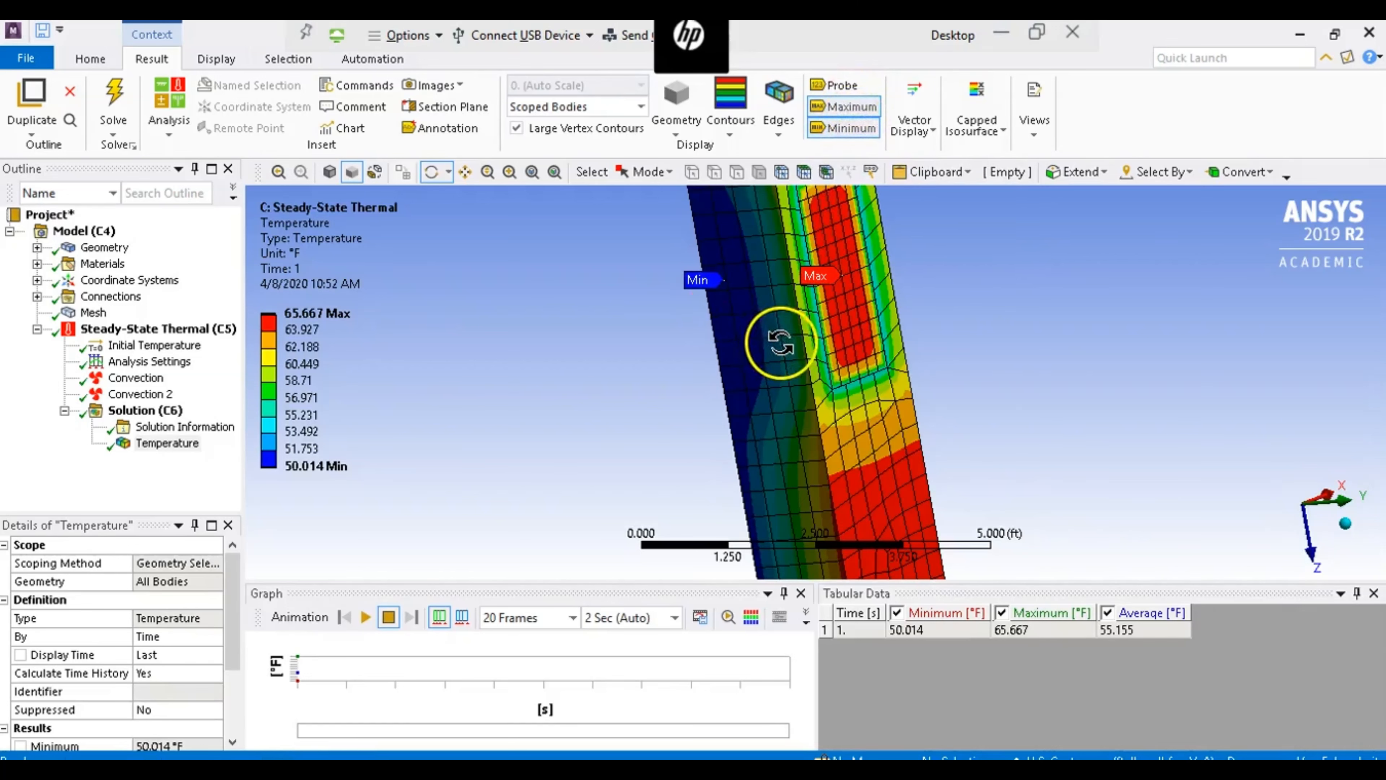
# - Add a Convergence control to the Temperature result with an allowable change of 1% on the maximum
pyautogui.click(554, 173)
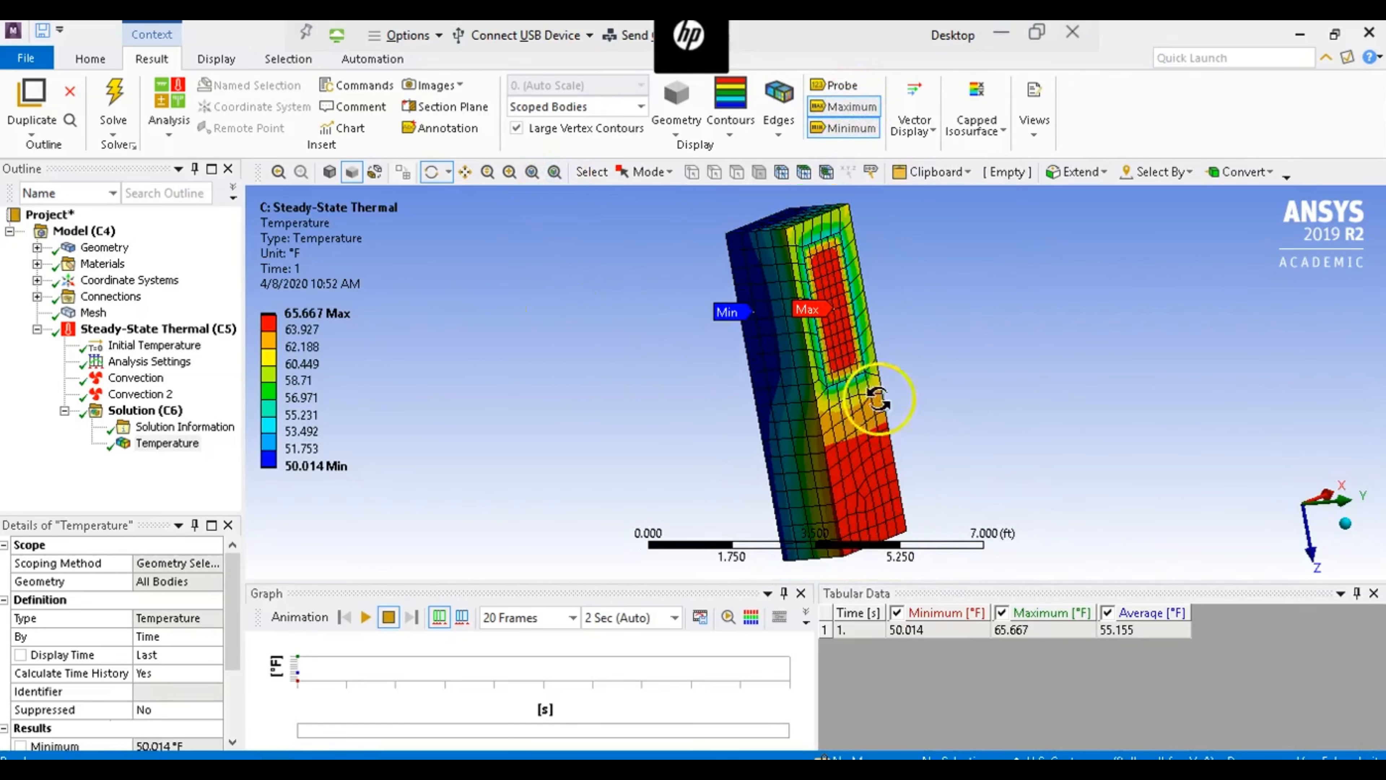
pyautogui.moveTo(879, 401); pyautogui.dragTo(820, 485)
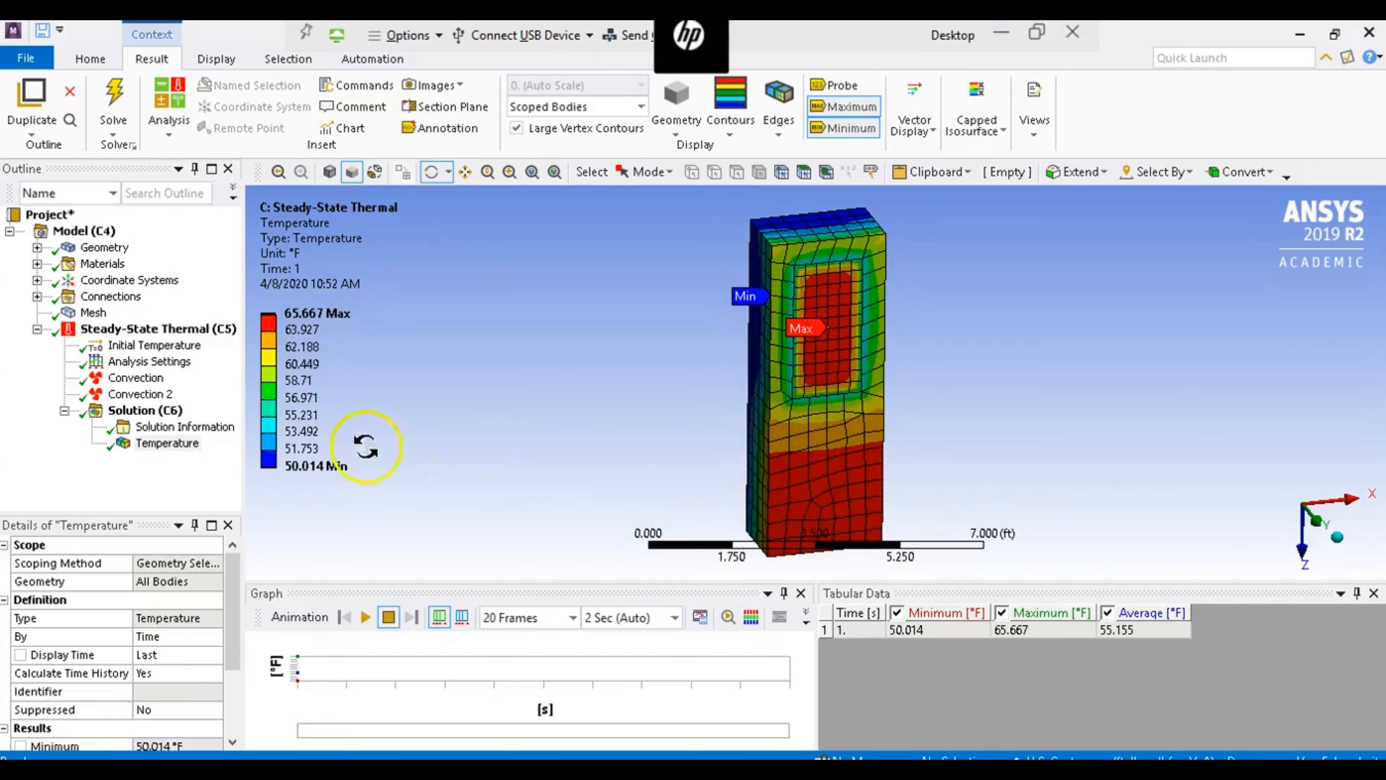
pyautogui.click(150, 457)
pyautogui.rightClick(150, 458)
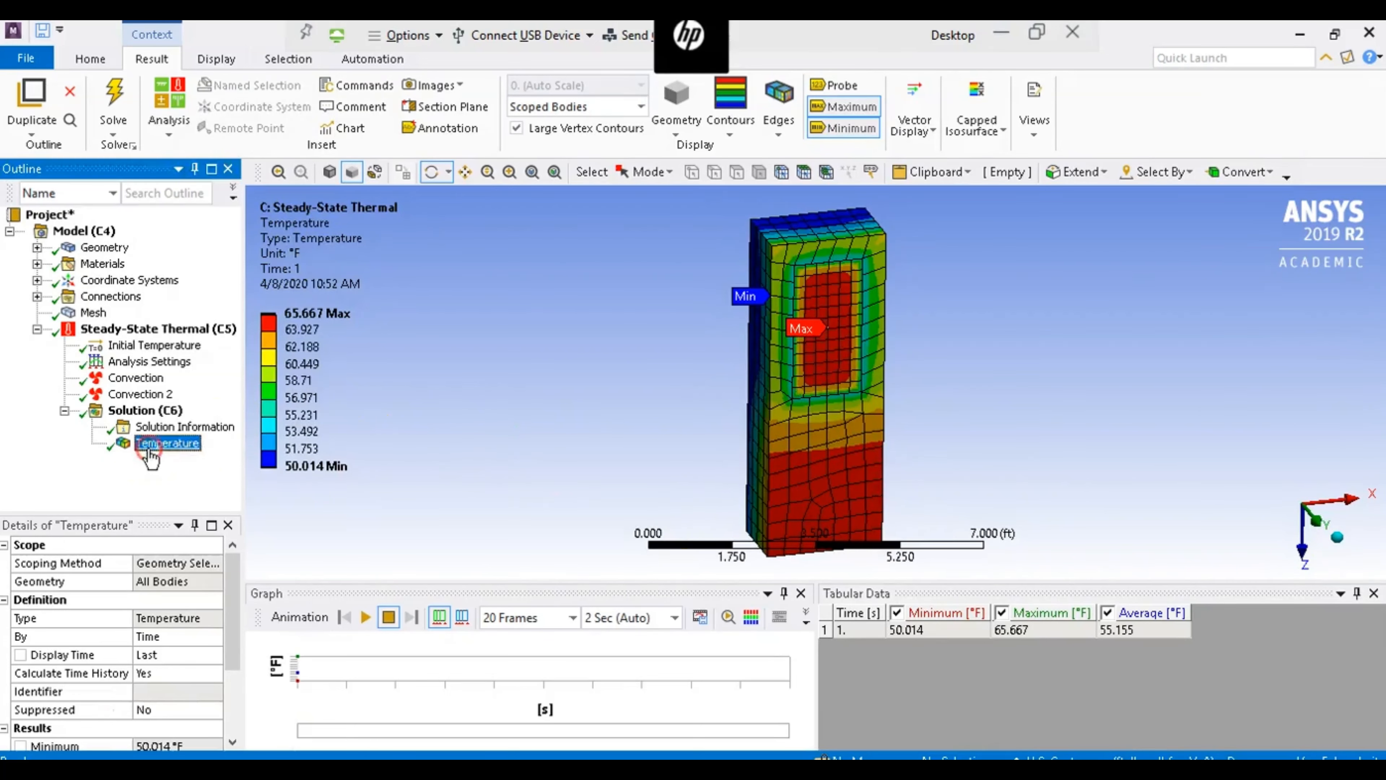
pyautogui.moveTo(287, 116)
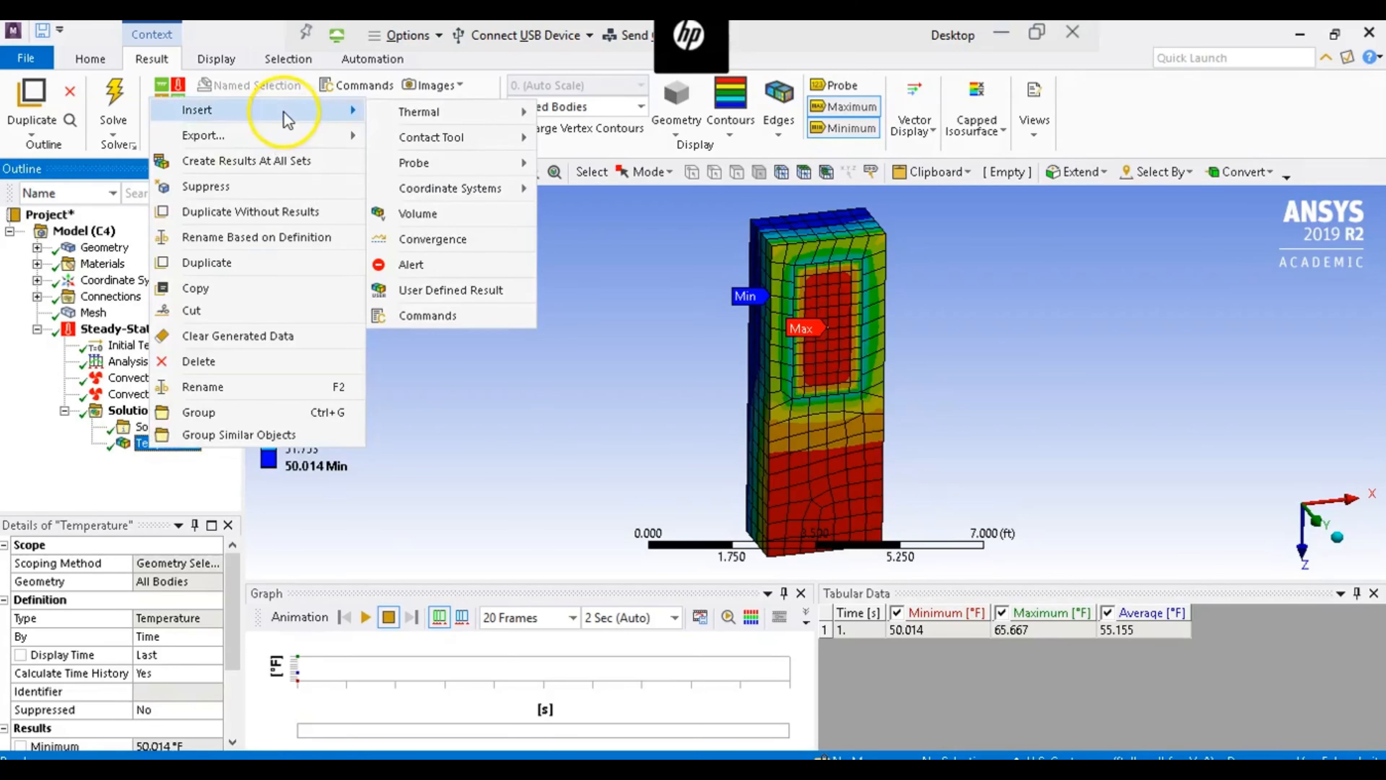
pyautogui.moveTo(401, 117)
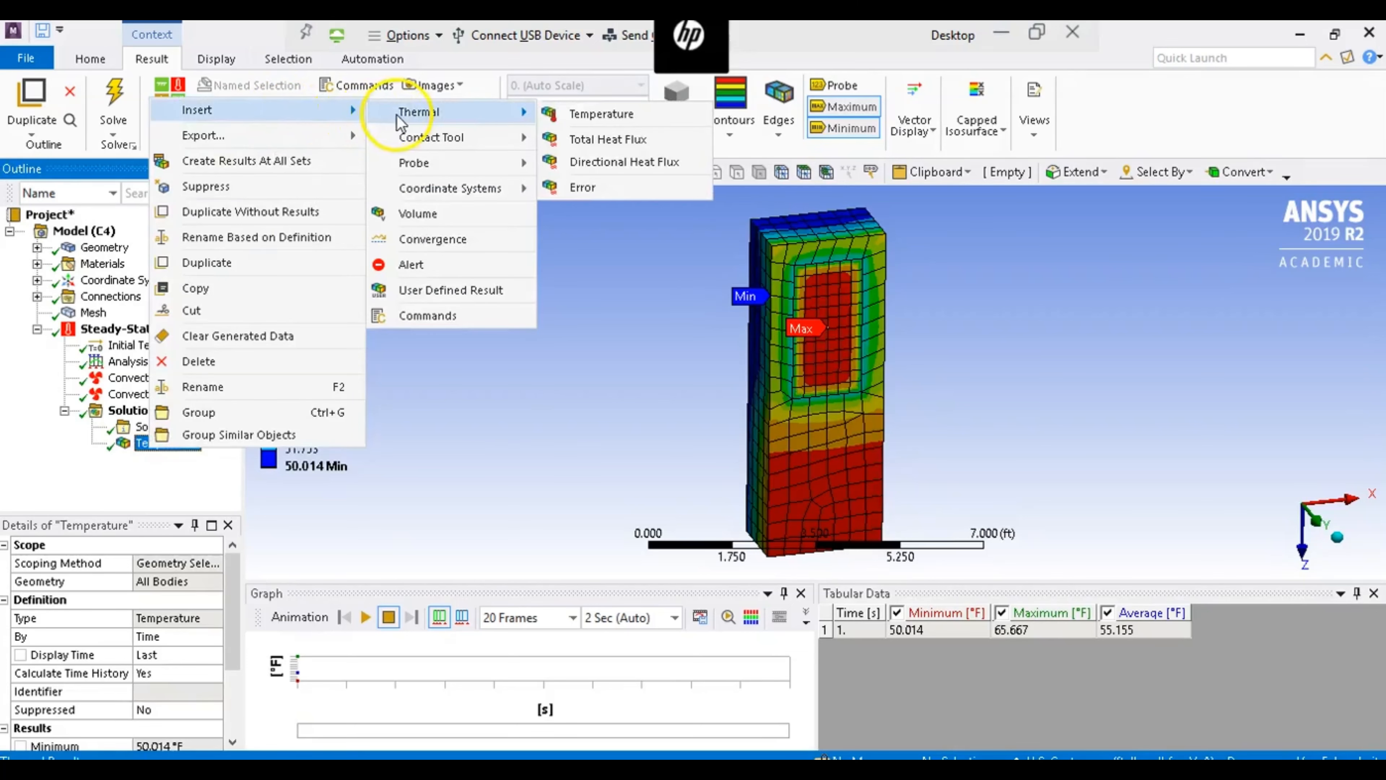
pyautogui.click(413, 240)
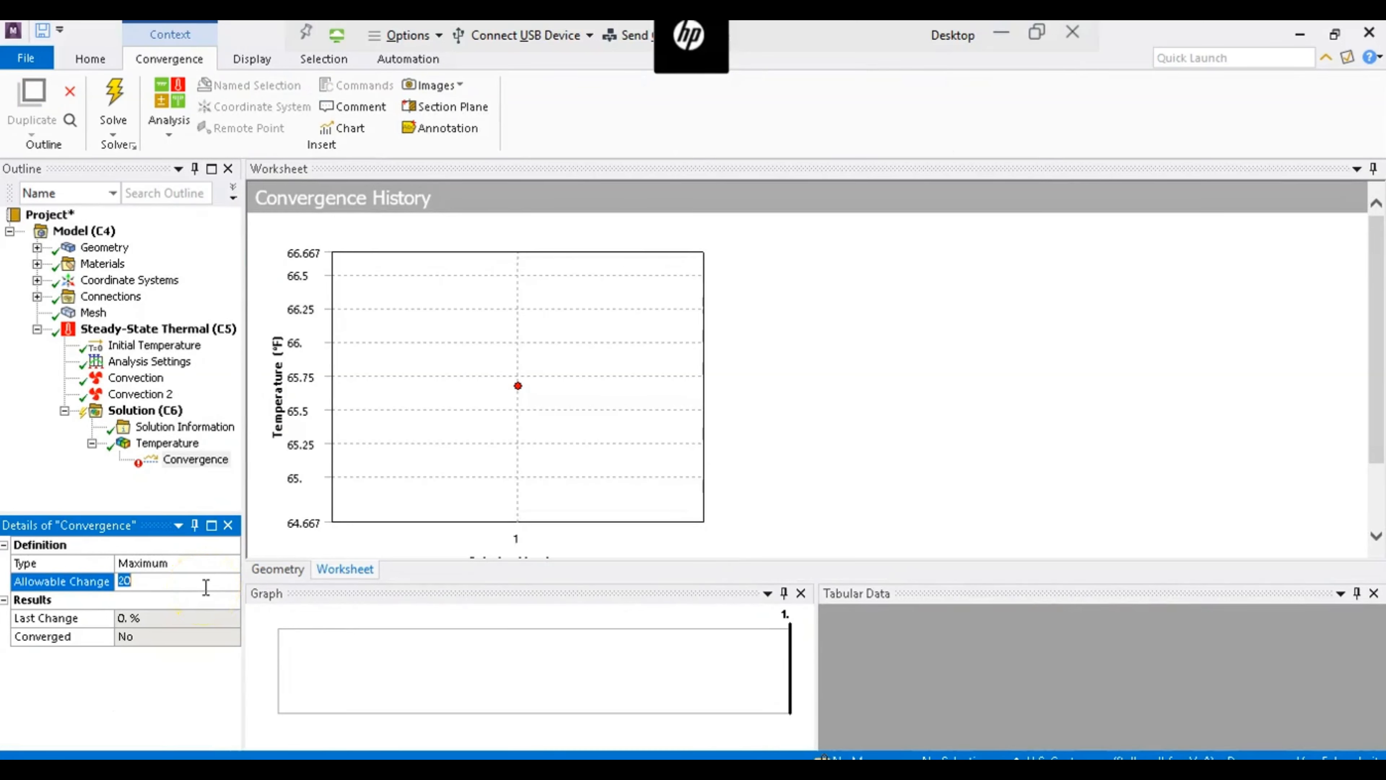
pyautogui.write('1')
pyautogui.click(154, 494)
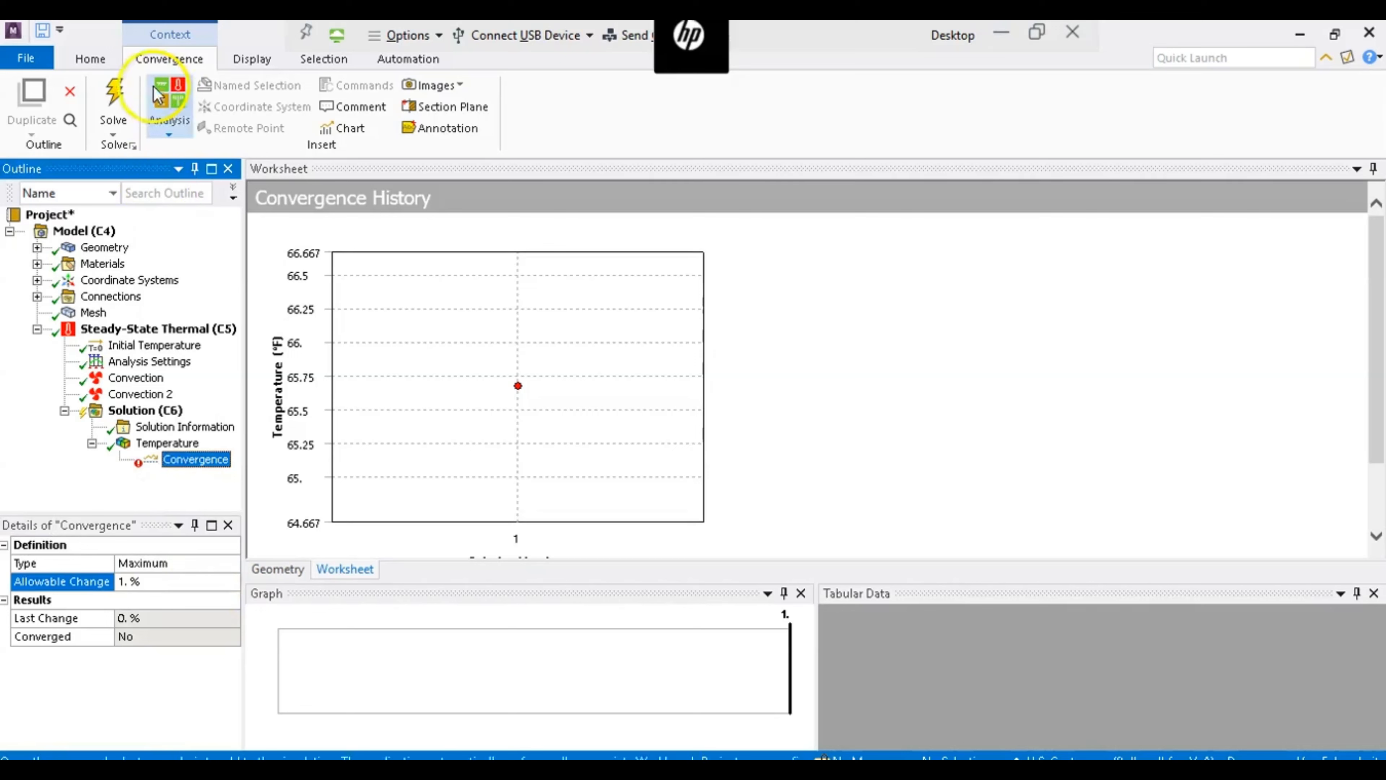
# - Solve the analysis again with the convergence control and review the Convergence History plot and table
pyautogui.click(116, 93)
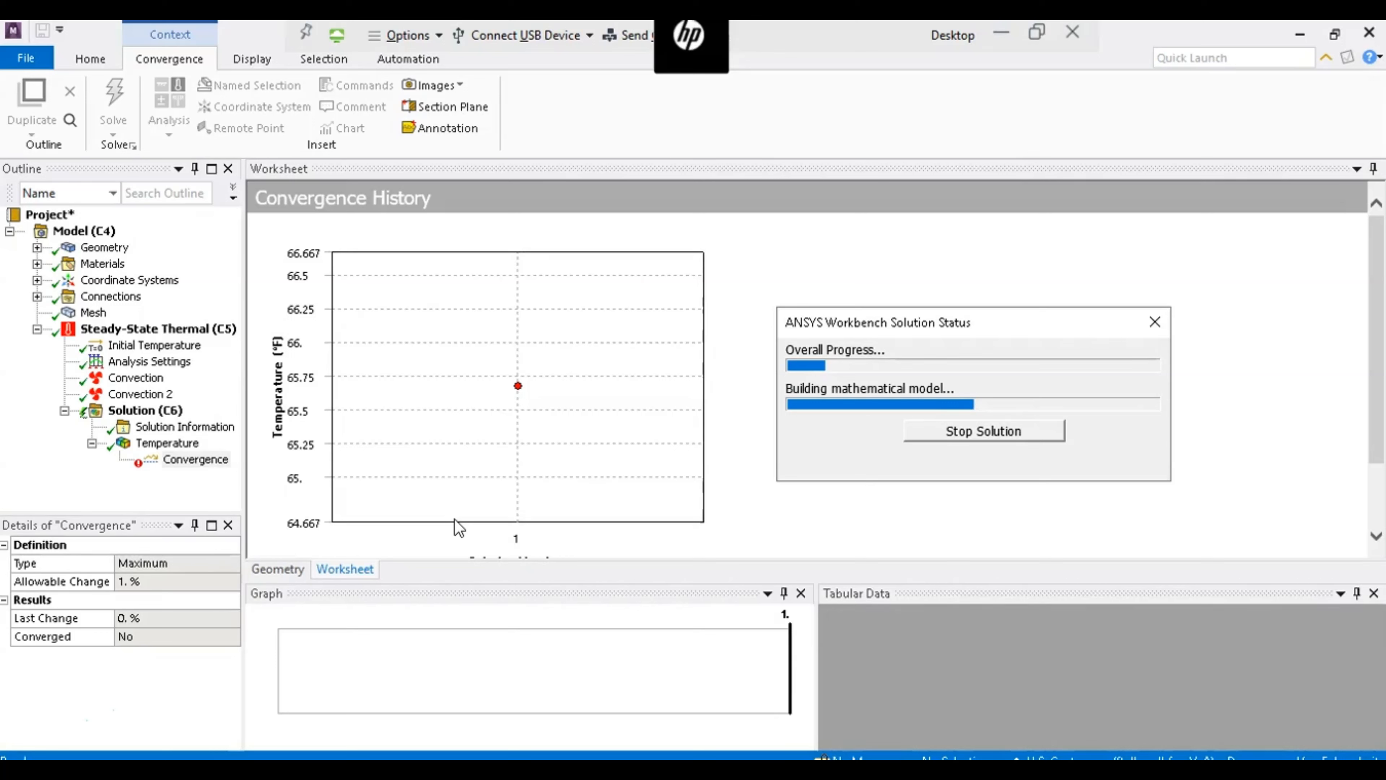
pyautogui.click(906, 524)
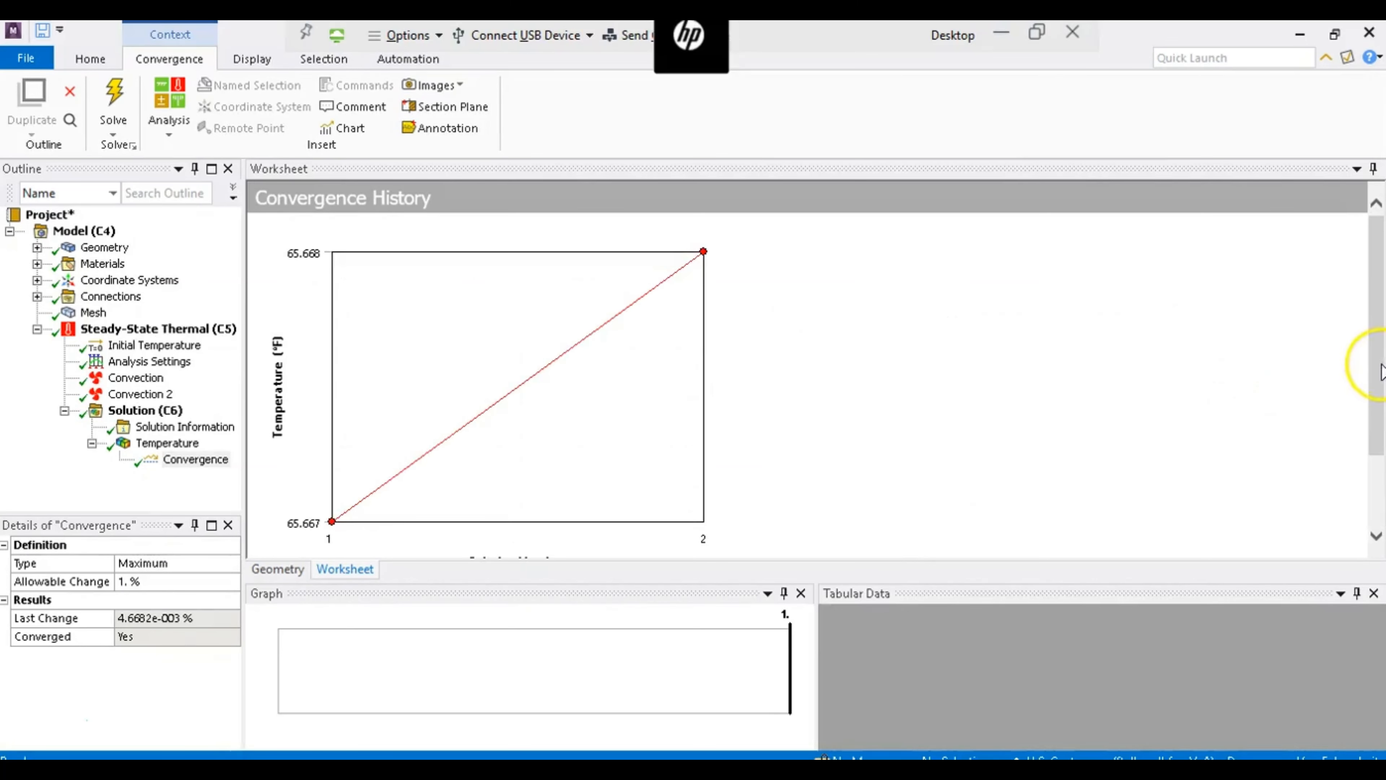
pyautogui.click(1378, 378)
pyautogui.moveTo(1379, 381); pyautogui.dragTo(1381, 484)
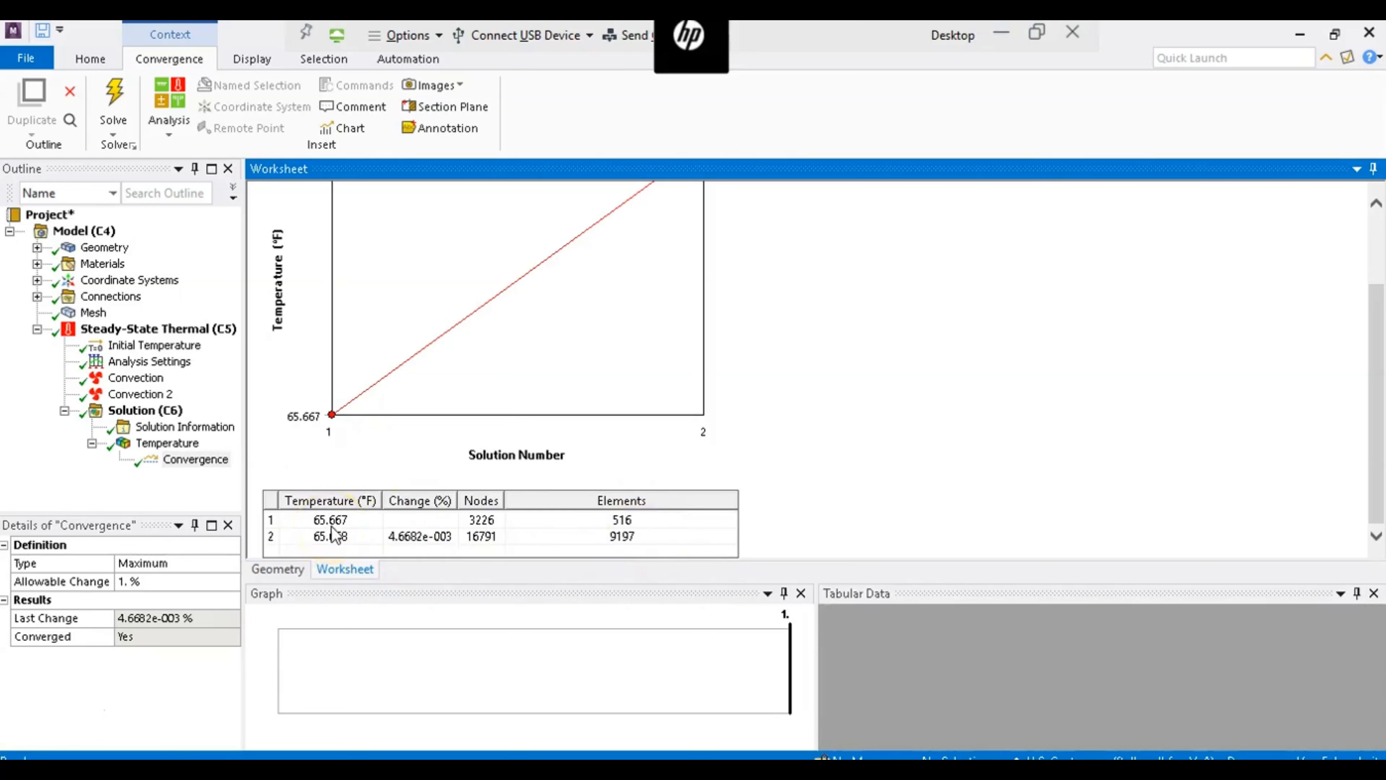
pyautogui.moveTo(1382, 505); pyautogui.dragTo(1379, 426)
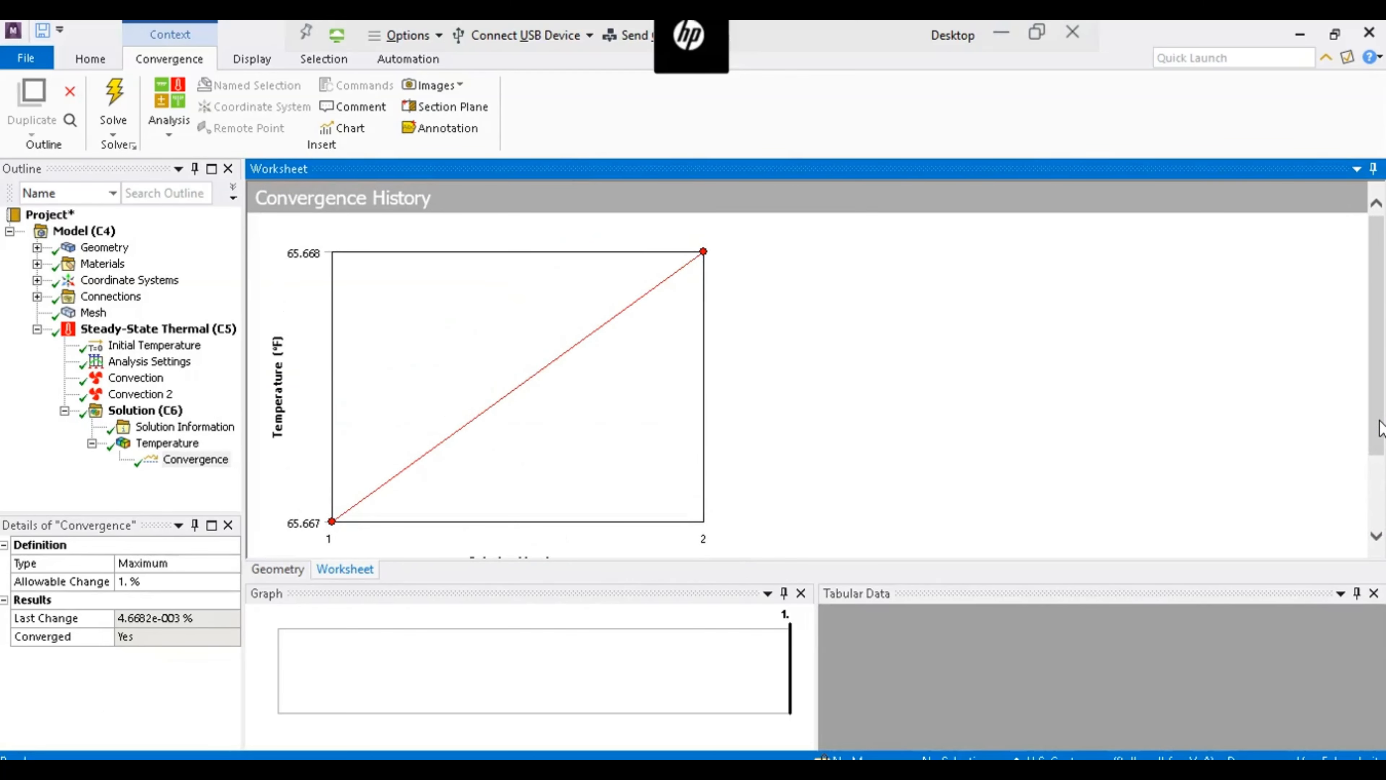
# - Inspect the Temperature contour plot on the refined mesh around the plastic insert
pyautogui.click(195, 445)
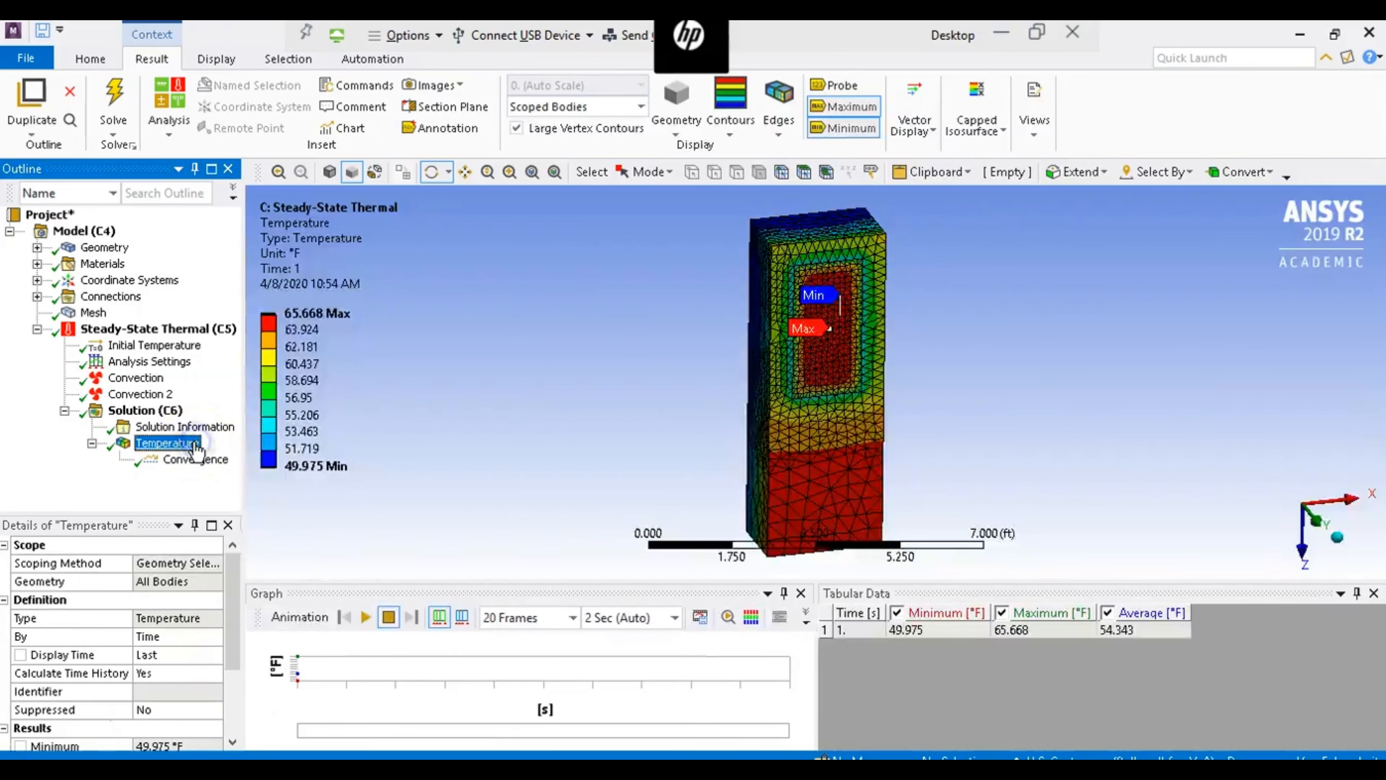
pyautogui.moveTo(842, 440); pyautogui.dragTo(1381, 591)
pyautogui.moveTo(938, 504); pyautogui.dragTo(1056, 535)
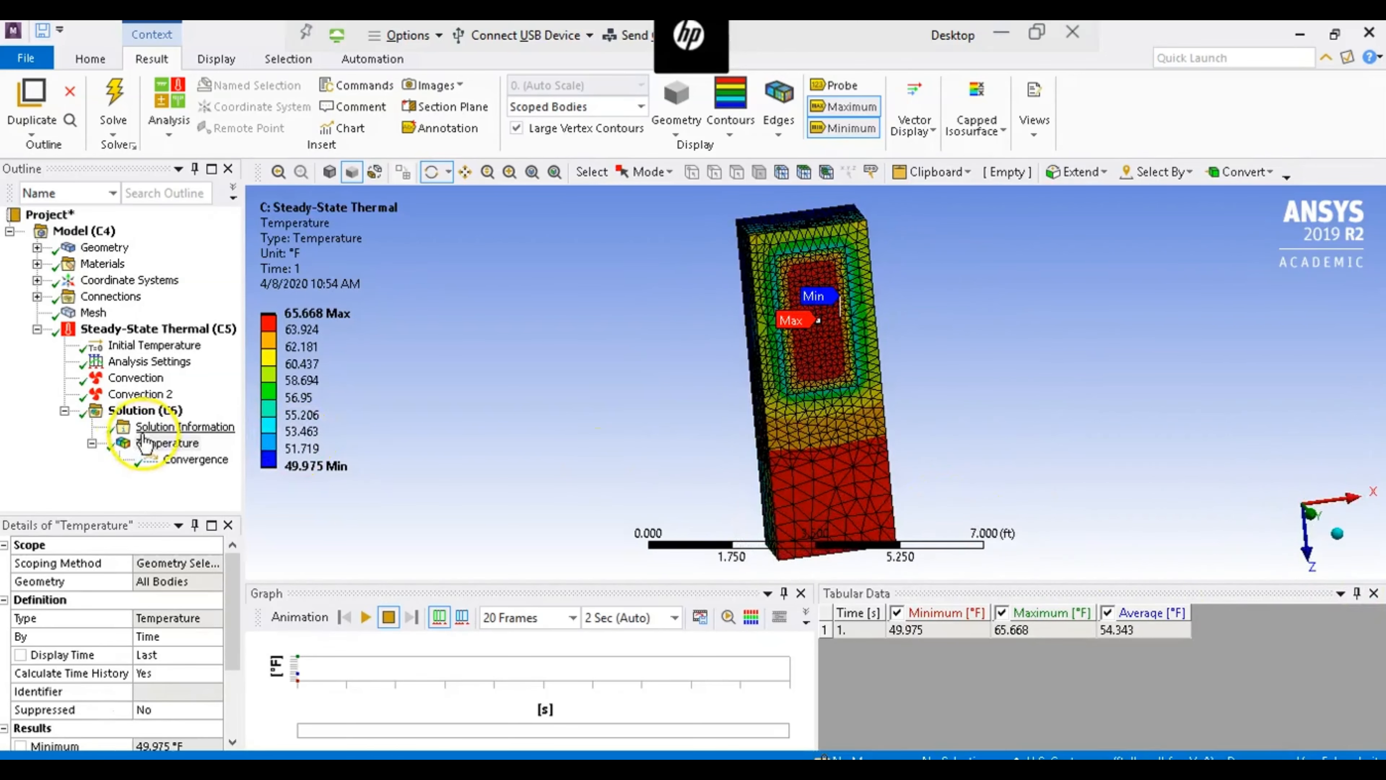
# - Add a Total Heat Flux result for all bodies to the Solution and evaluate it
pyautogui.click(145, 410)
pyautogui.click(650, 123)
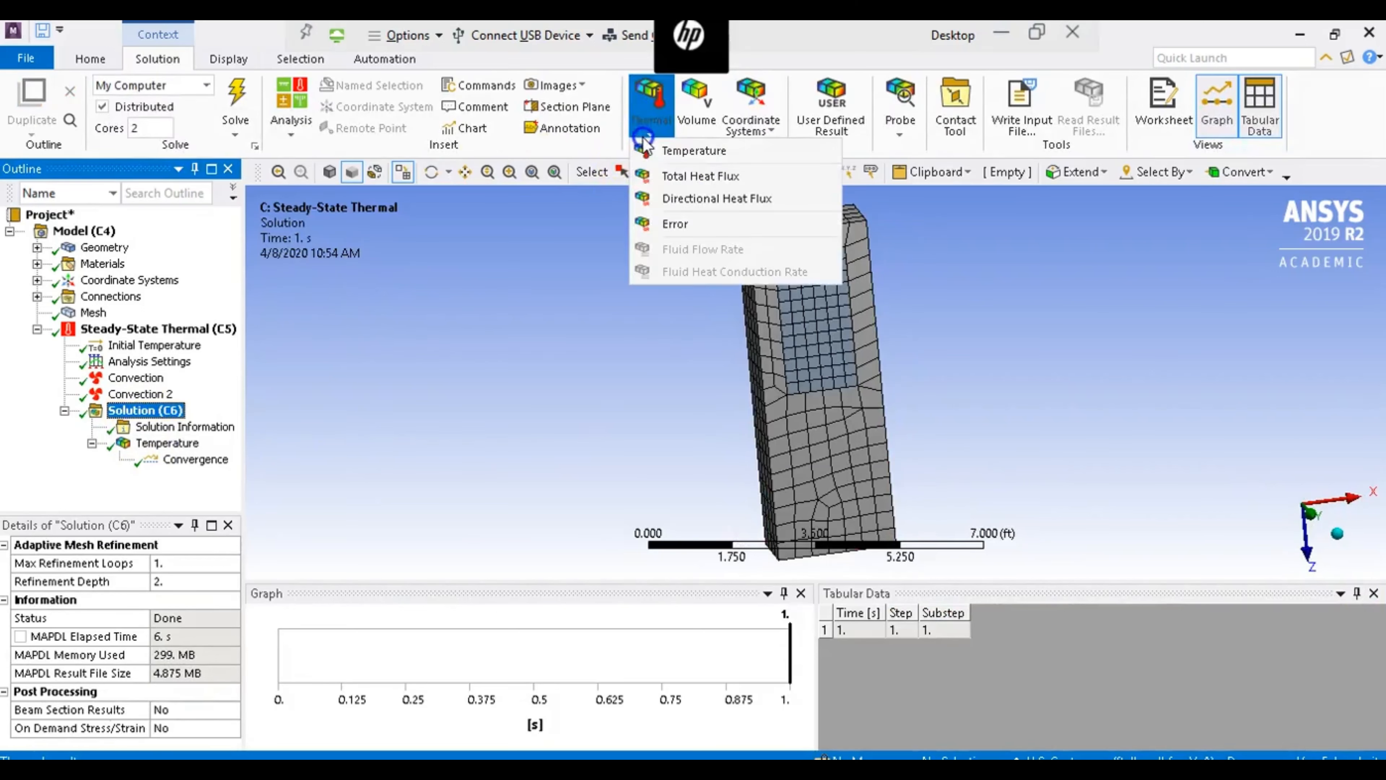
pyautogui.click(666, 185)
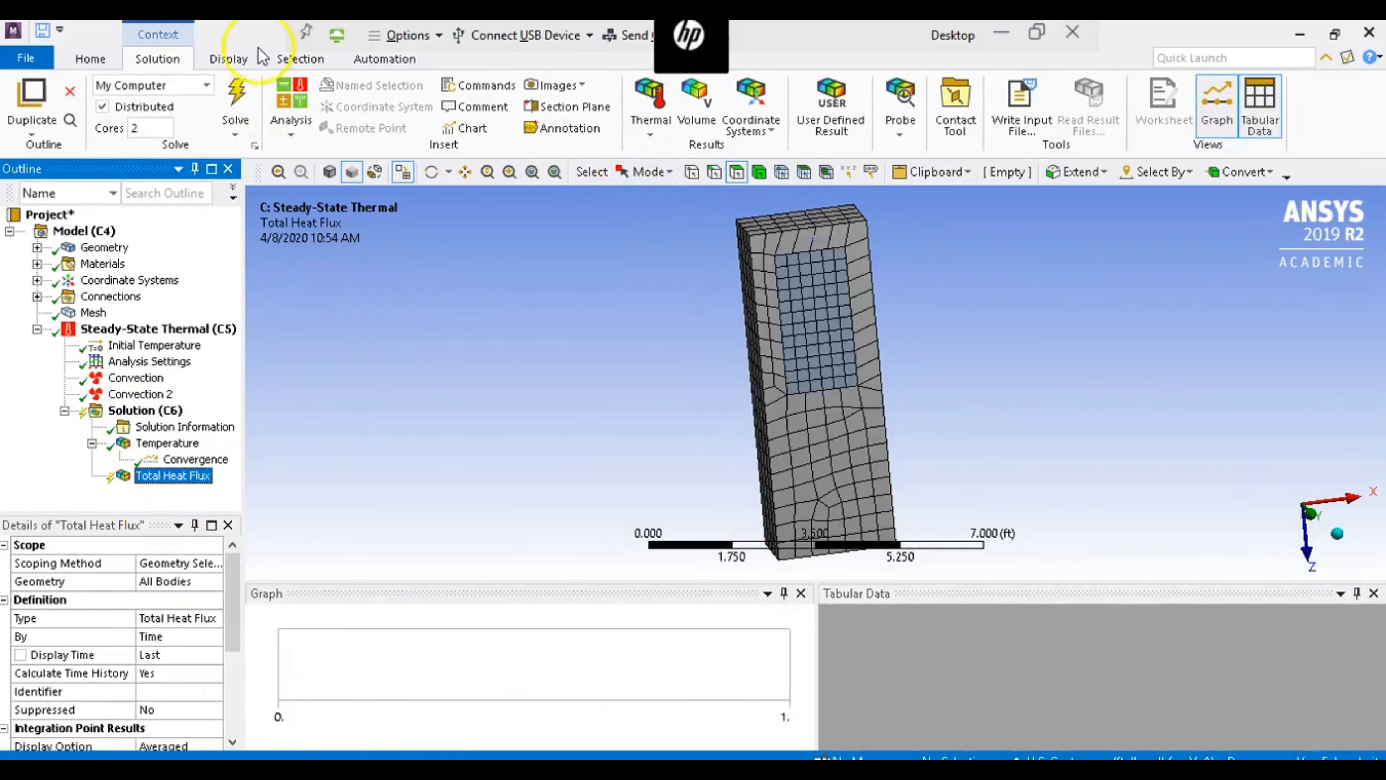
pyautogui.click(242, 92)
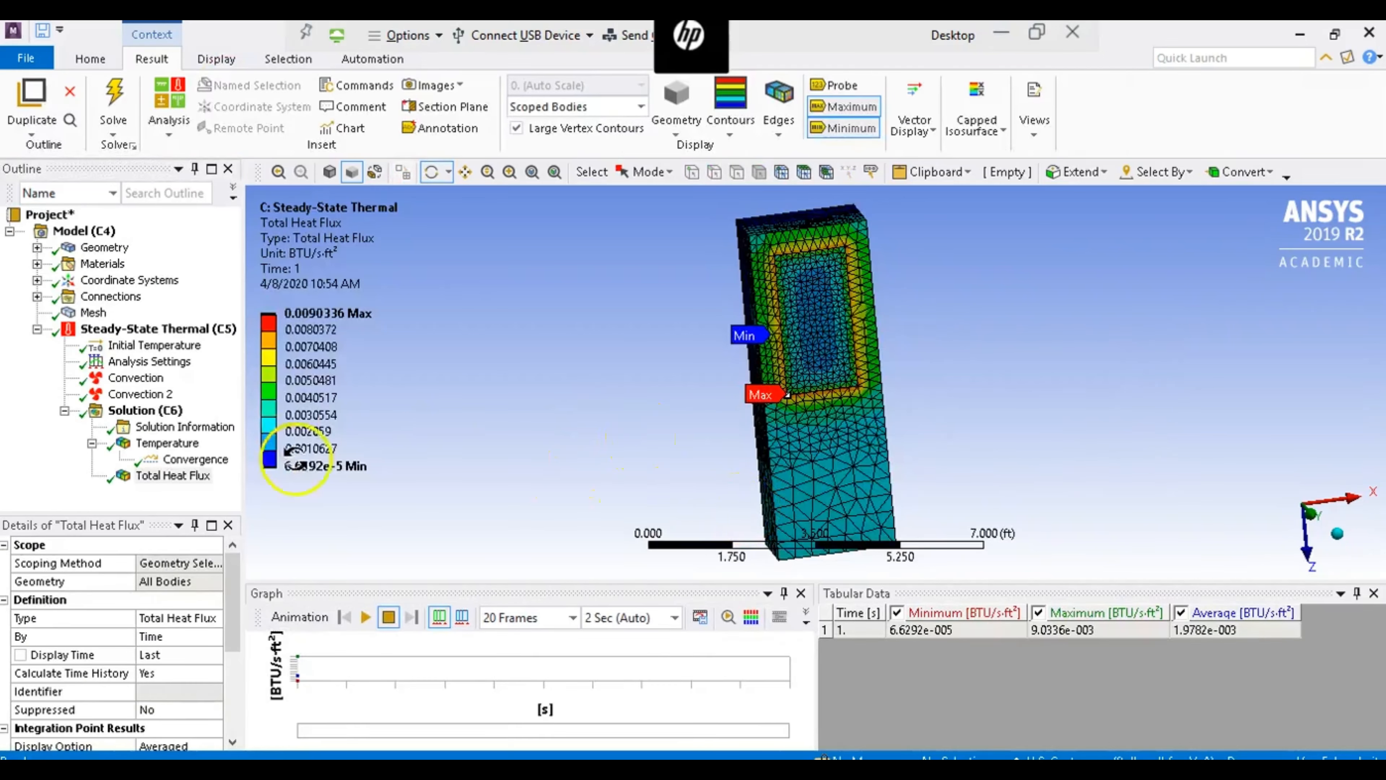
pyautogui.click(183, 475)
pyautogui.moveTo(630, 423); pyautogui.dragTo(741, 408)
pyautogui.click(825, 342)
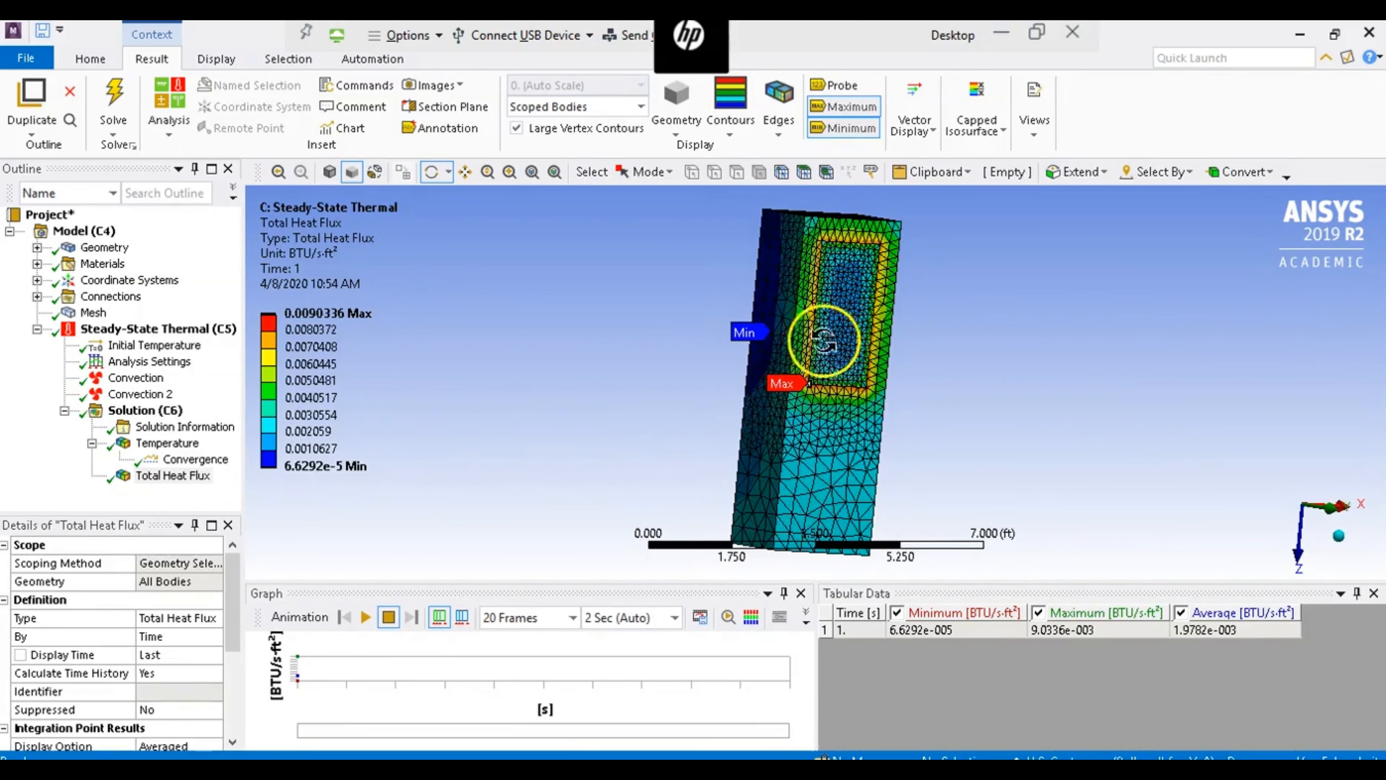
# - Display the total heat flux as vectors with uniform length, grid alignment and solid form
pyautogui.click(917, 115)
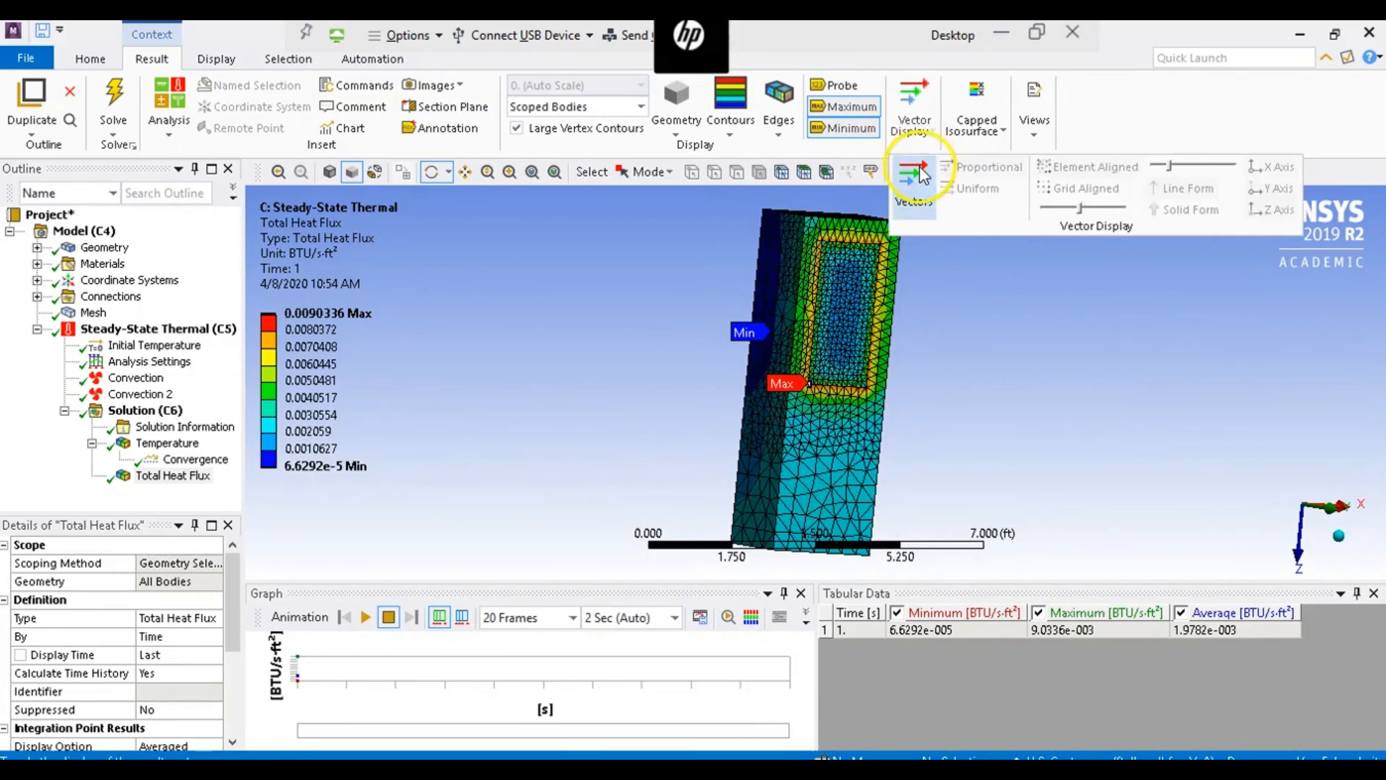
pyautogui.click(913, 183)
pyautogui.click(932, 132)
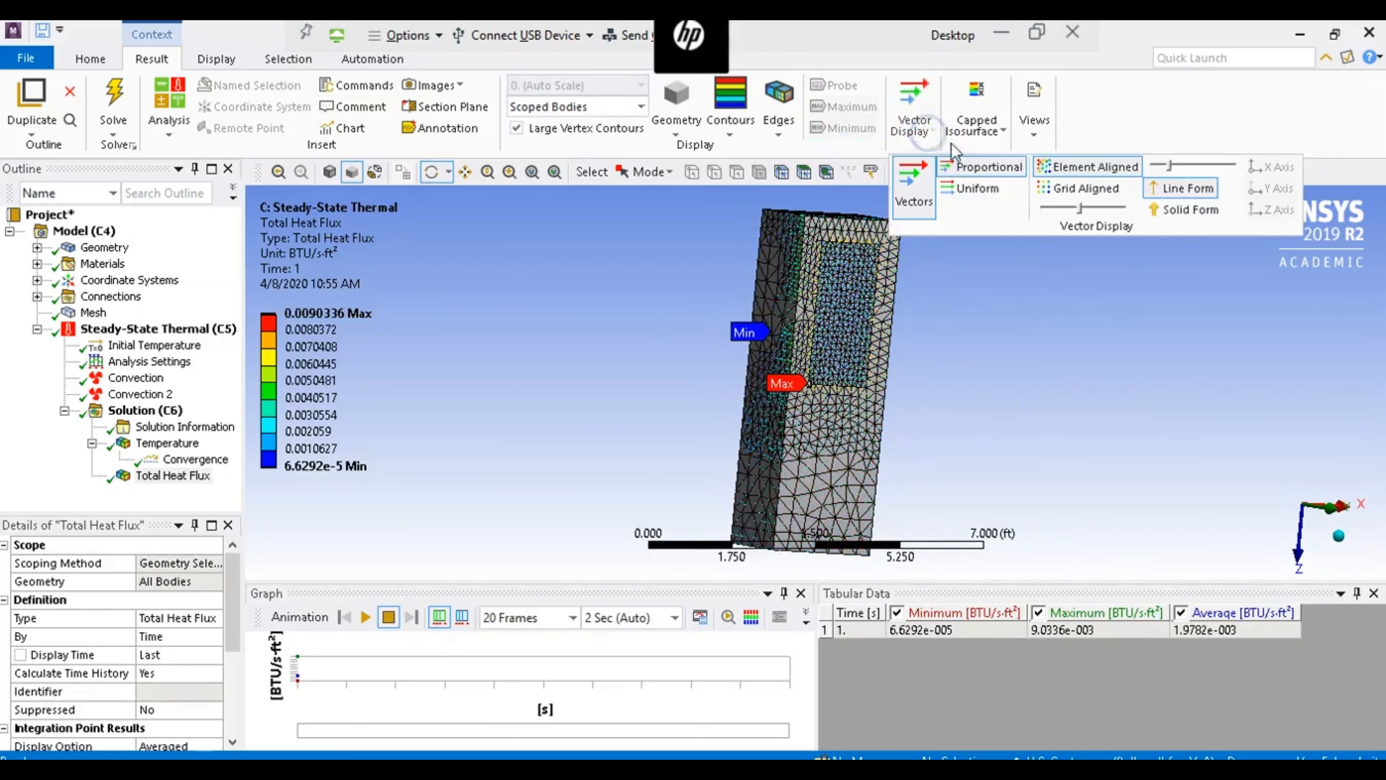
pyautogui.click(977, 187)
pyautogui.click(926, 134)
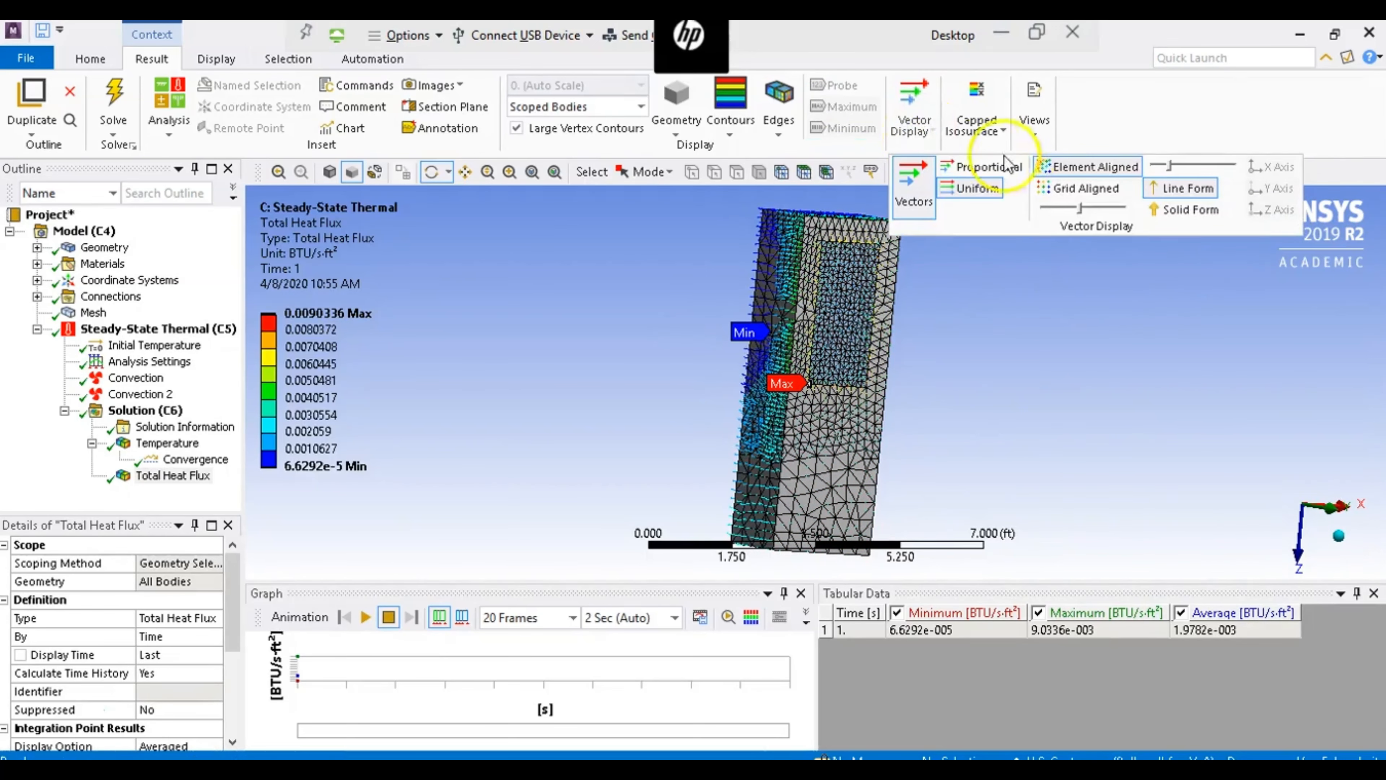
pyautogui.click(1056, 191)
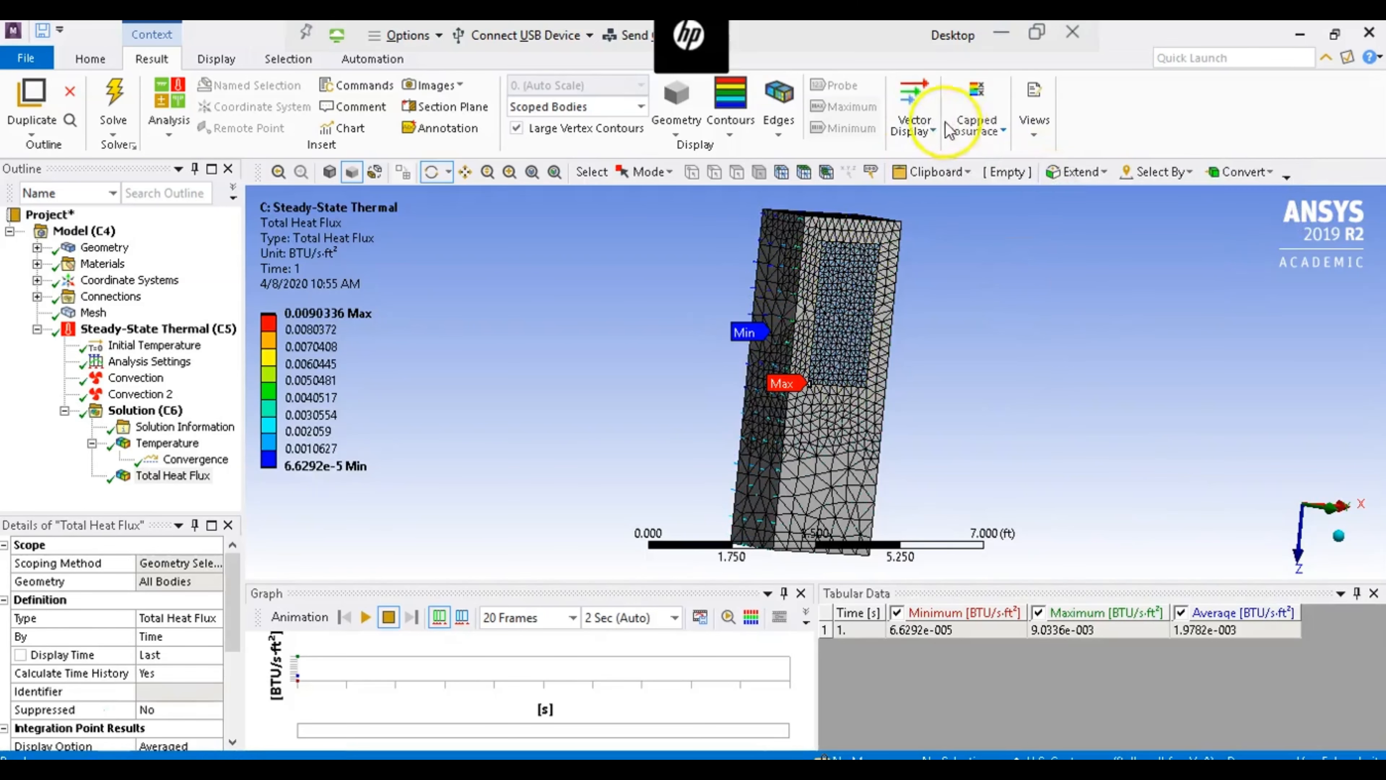
pyautogui.click(932, 132)
pyautogui.click(1155, 208)
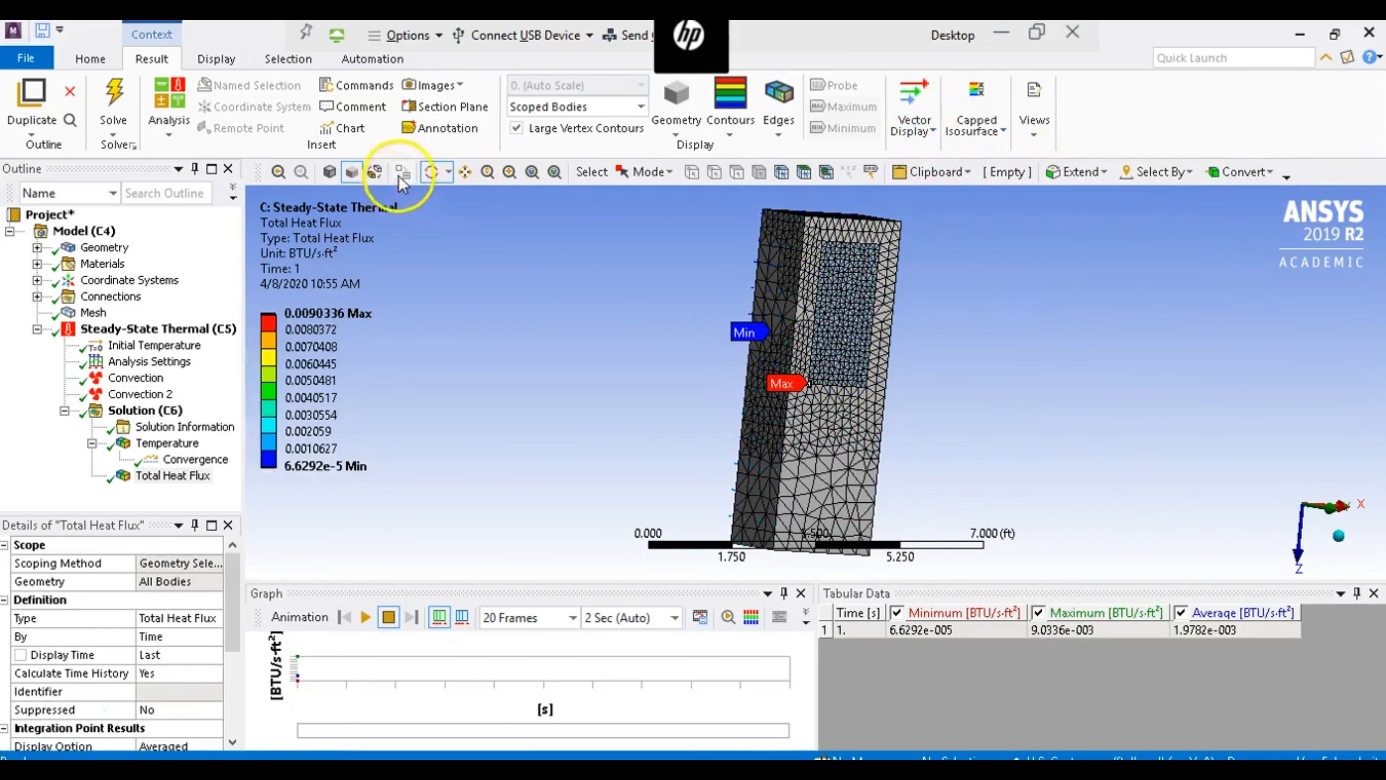
# - Show the model as a wireframe and hide the element edges with the No WireFrame option
pyautogui.click(371, 174)
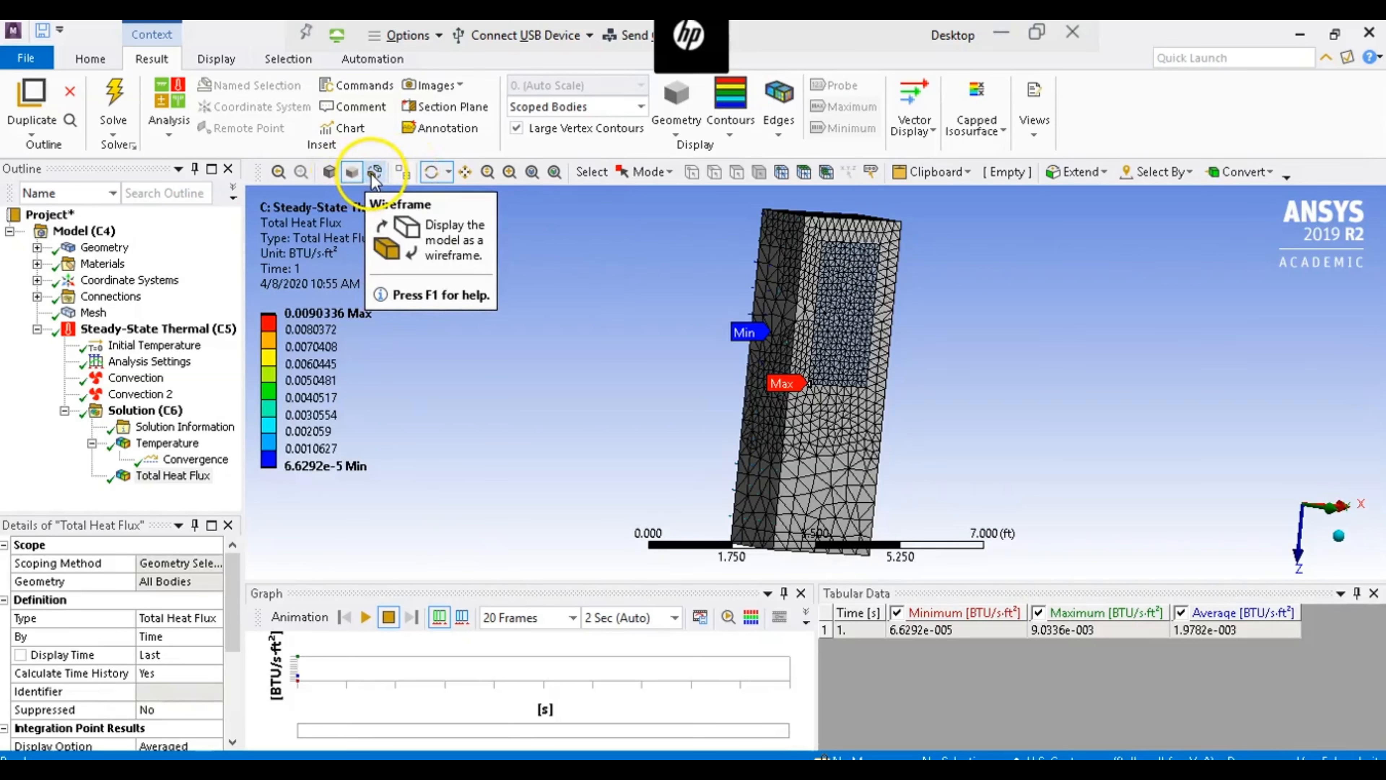
pyautogui.click(373, 173)
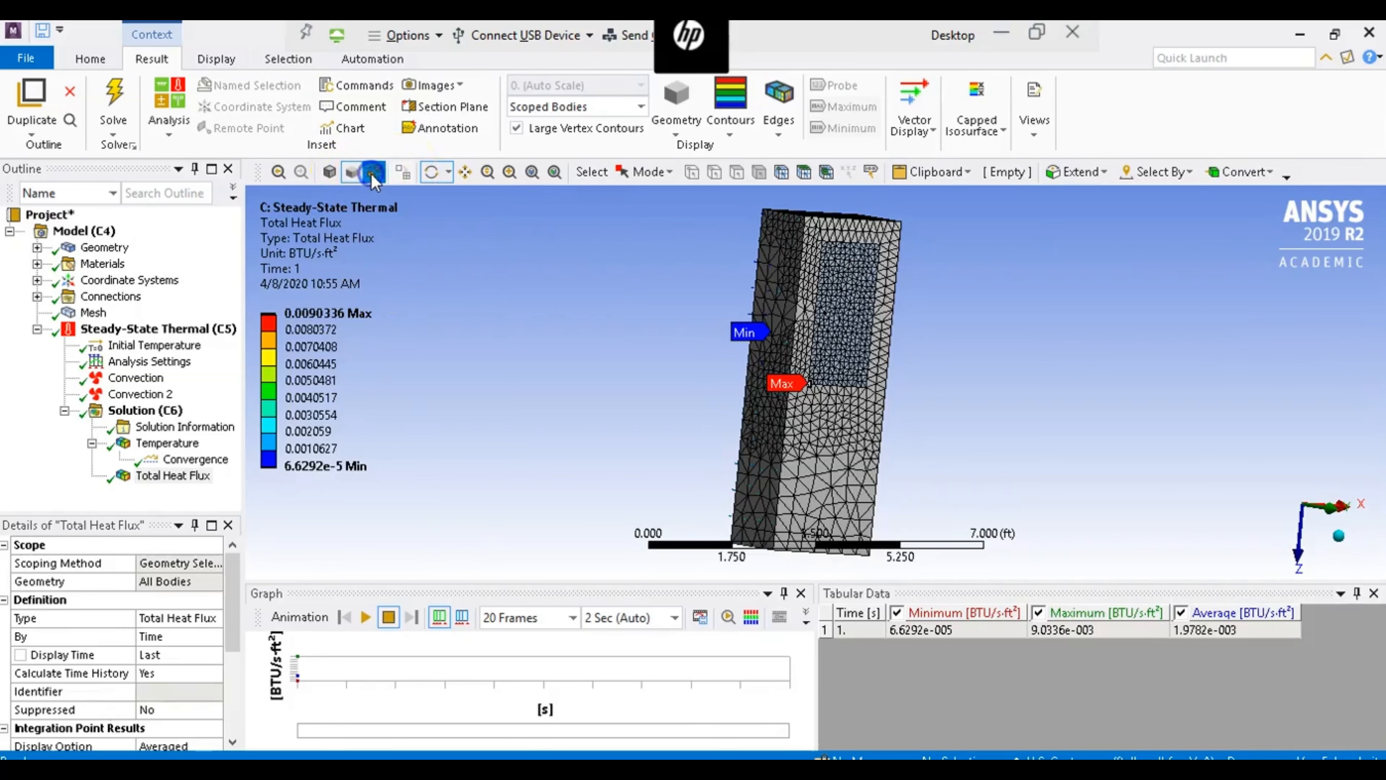
pyautogui.click(904, 148)
pyautogui.click(1083, 210)
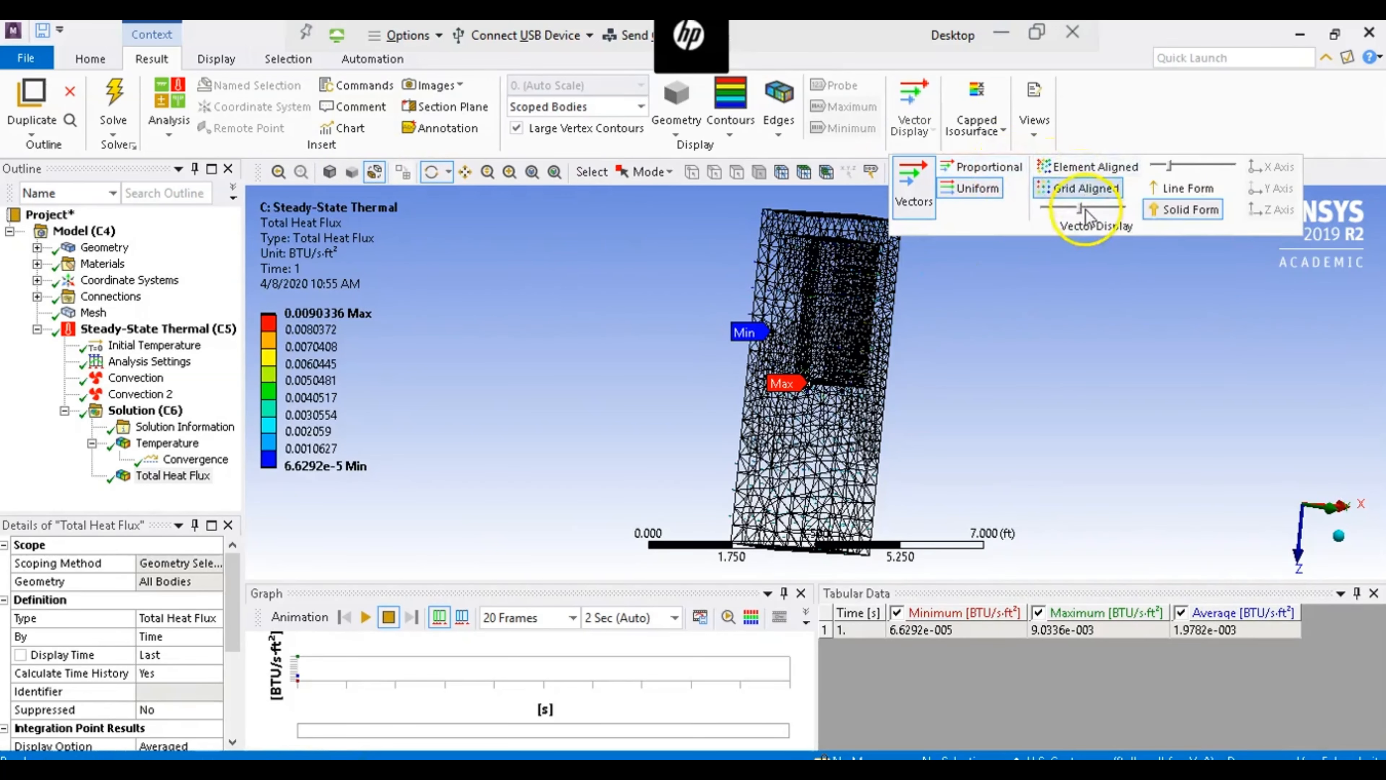
pyautogui.click(731, 131)
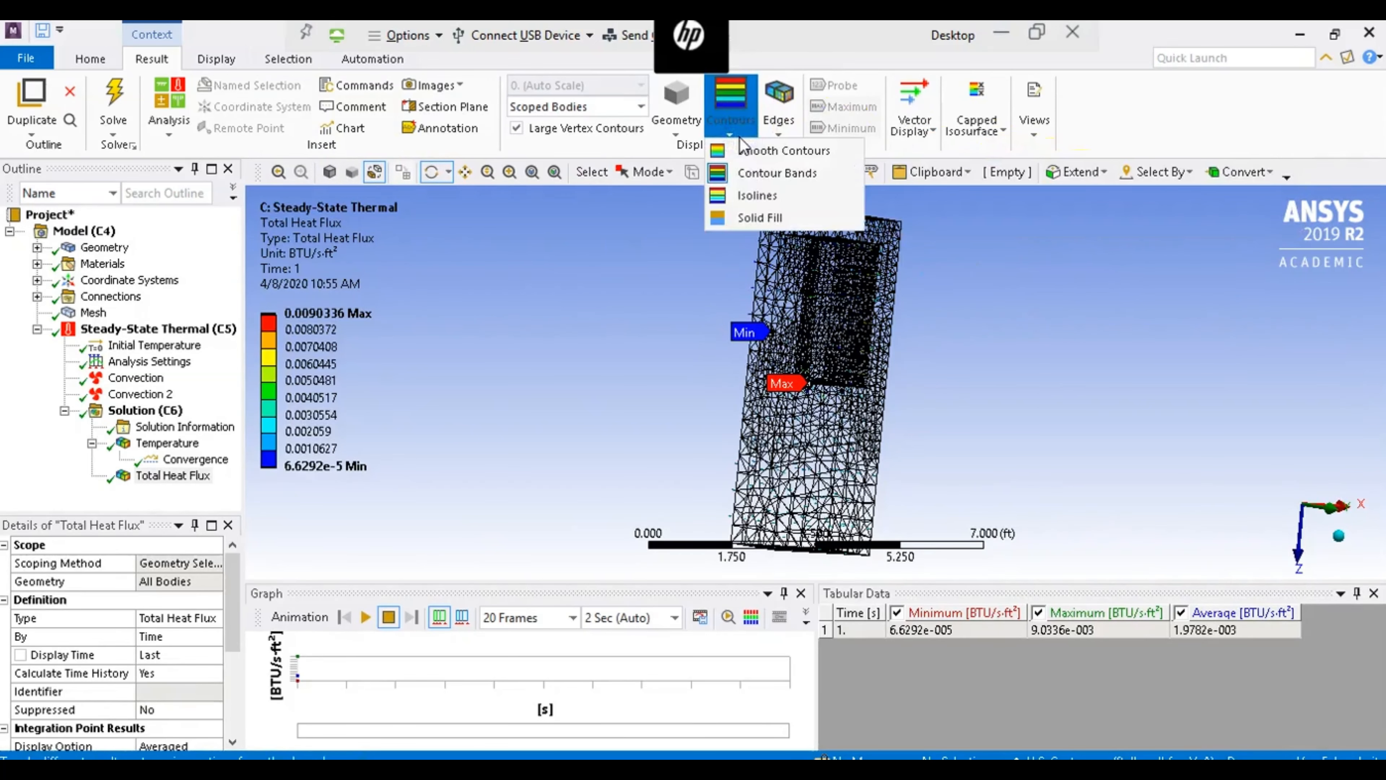
pyautogui.click(786, 129)
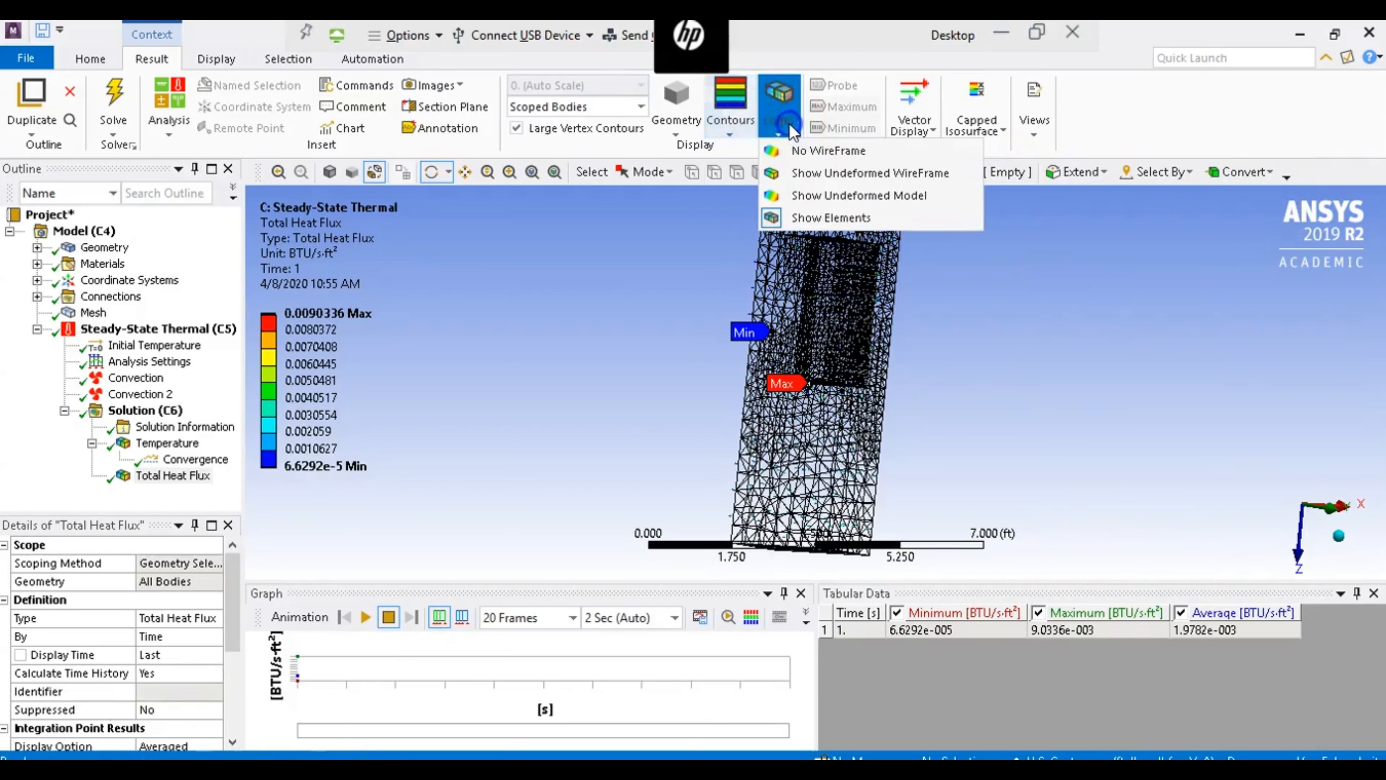
pyautogui.click(797, 152)
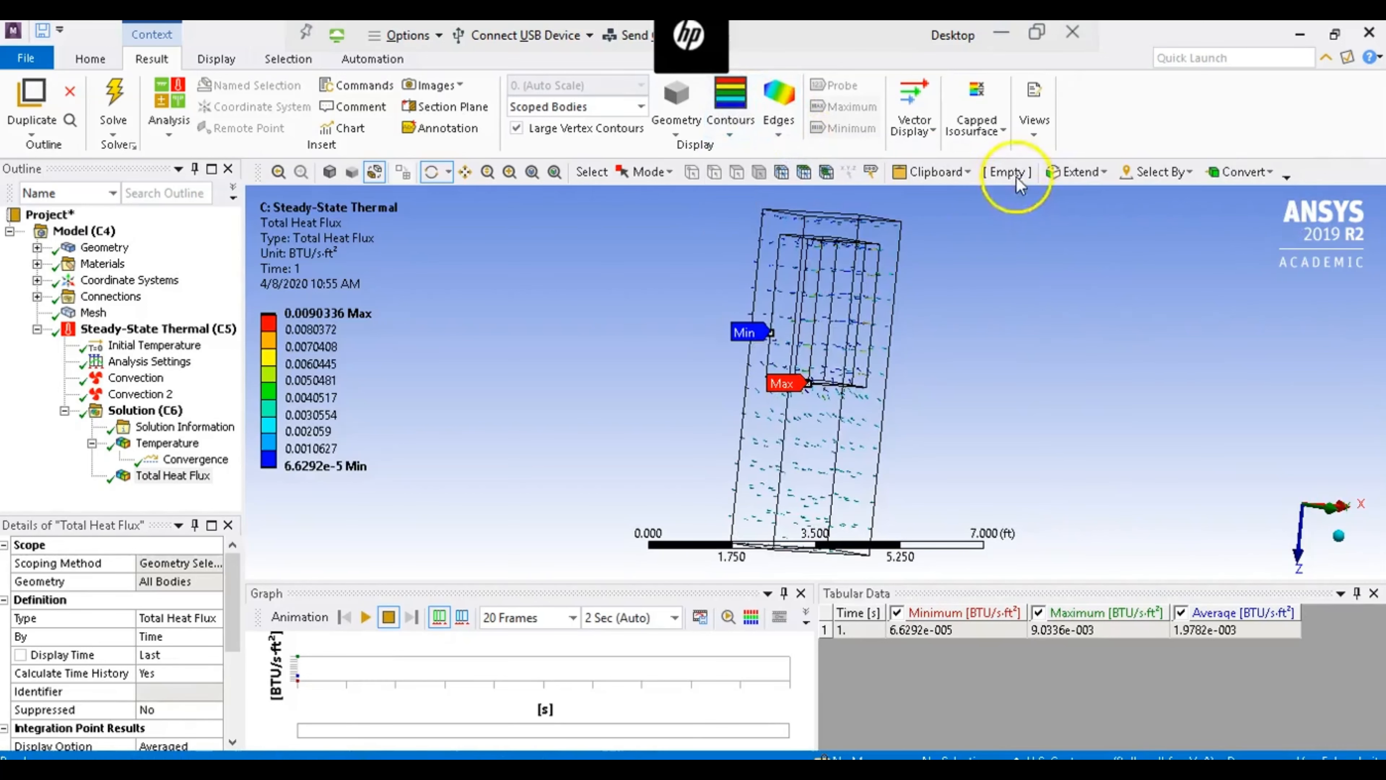
# - Increase the density and the arrow length of the total heat flux vectors
pyautogui.click(931, 141)
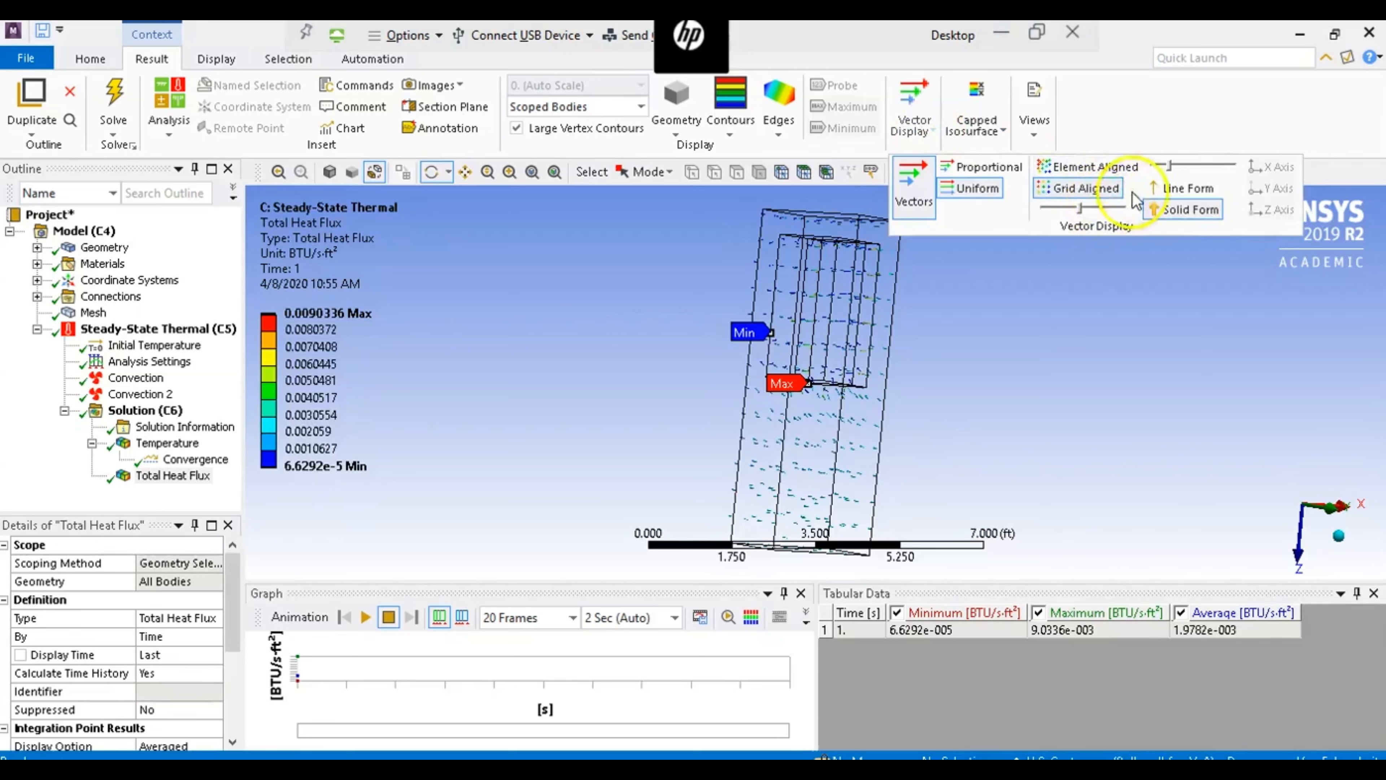
pyautogui.moveTo(1177, 168); pyautogui.dragTo(1180, 169)
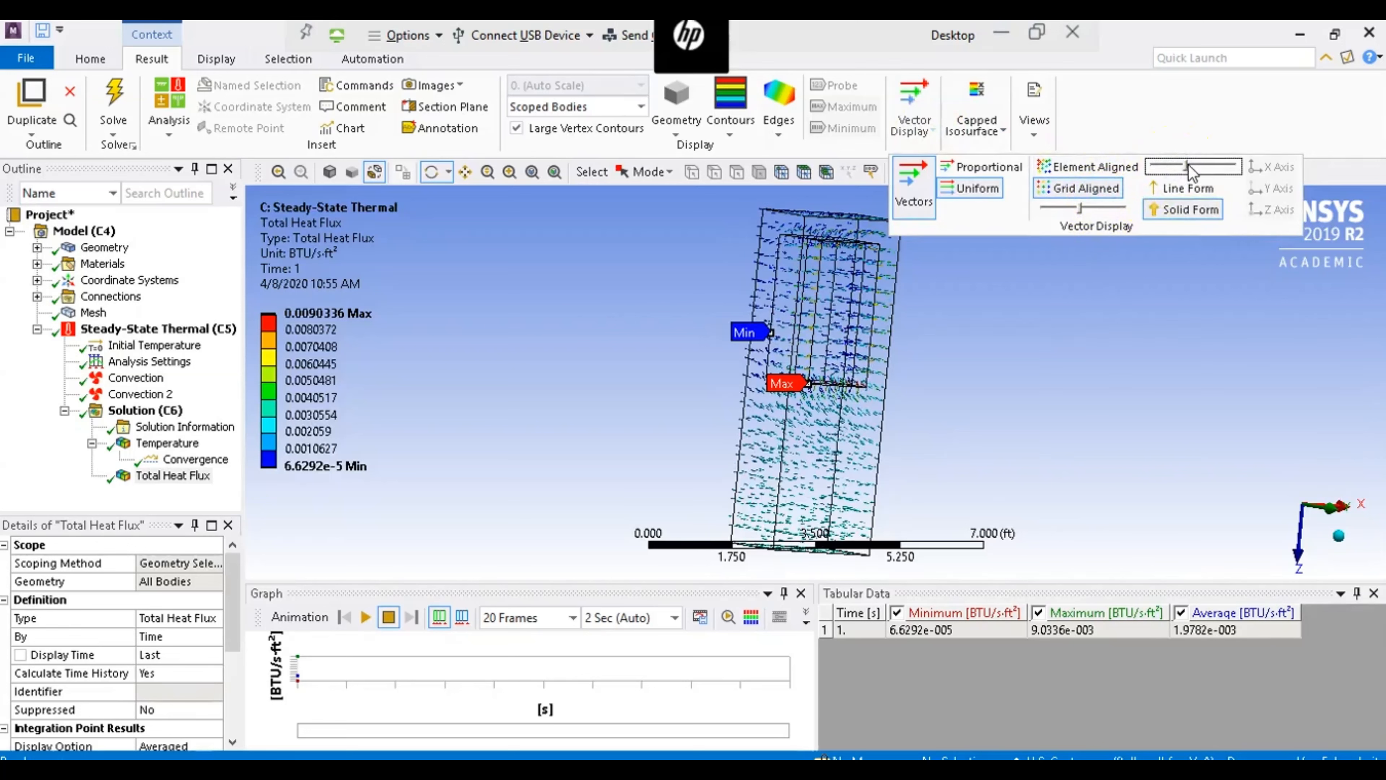
pyautogui.click(1091, 207)
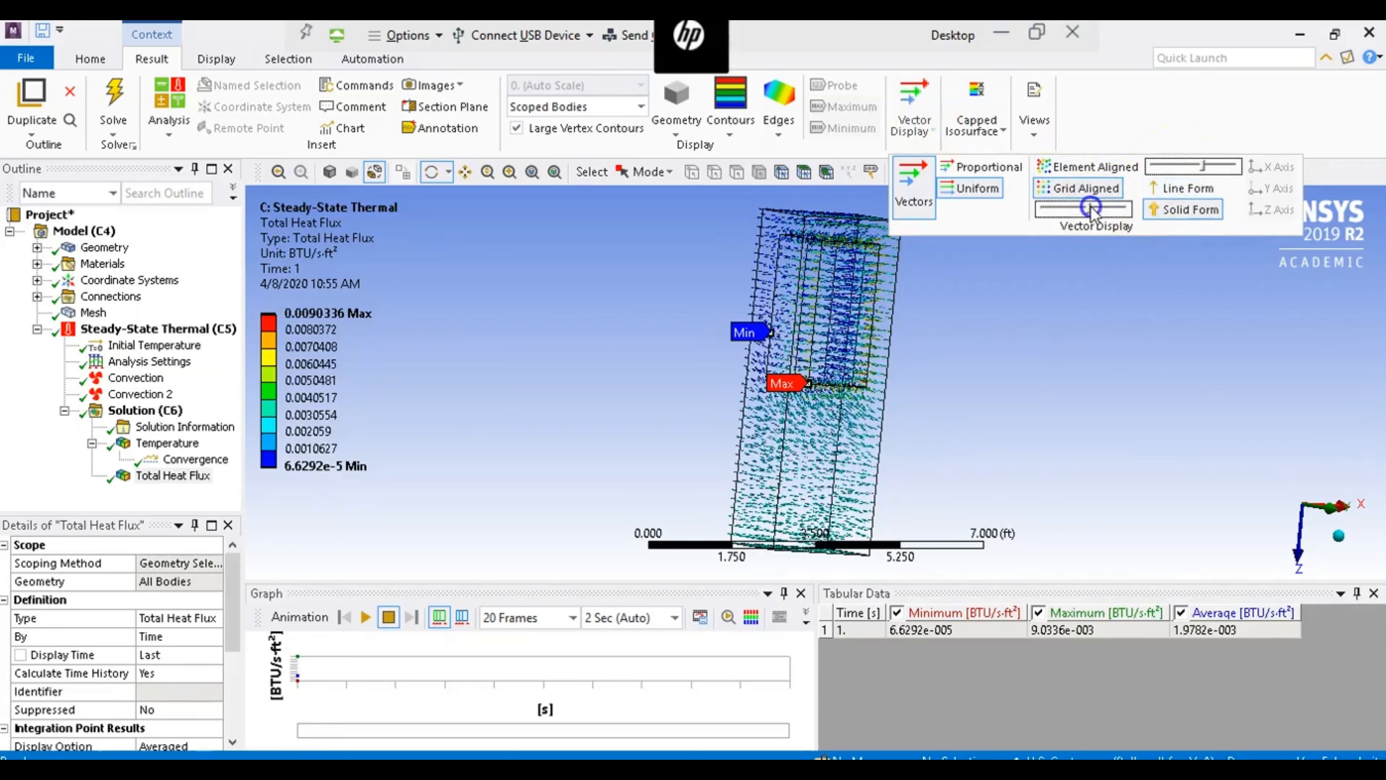
pyautogui.click(1173, 166)
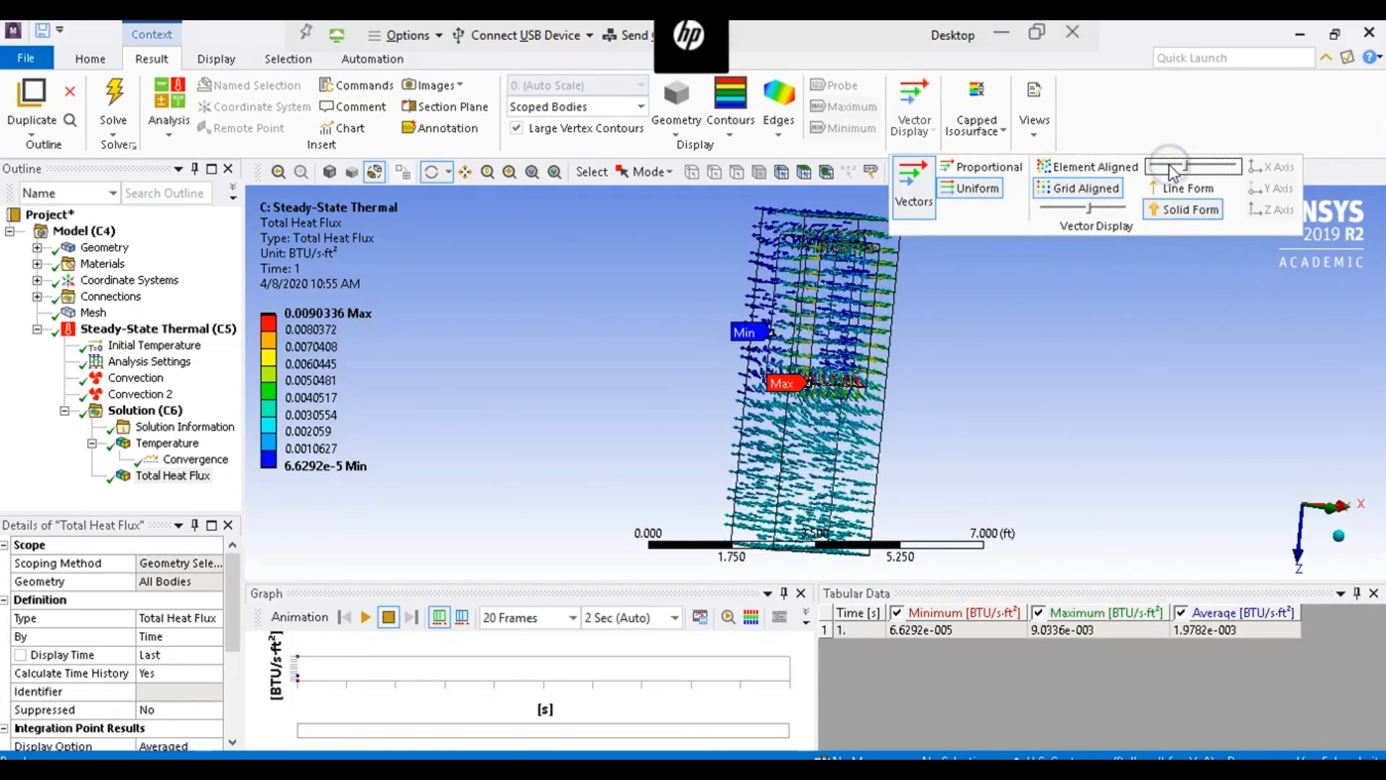
pyautogui.click(1036, 320)
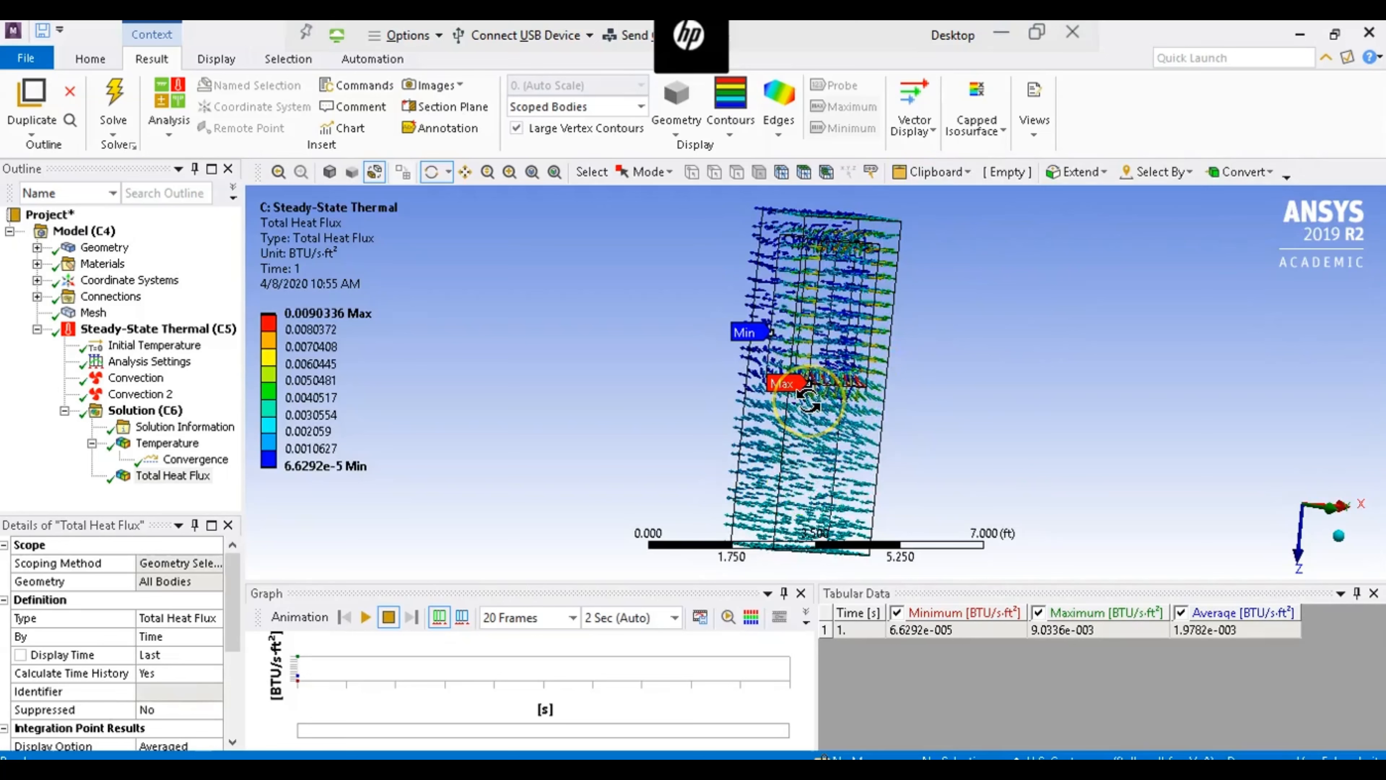
# - Examine the heat flux vectors around the insert up close and from several angles, and play the result animation
pyautogui.moveTo(809, 401); pyautogui.dragTo(600, 308)
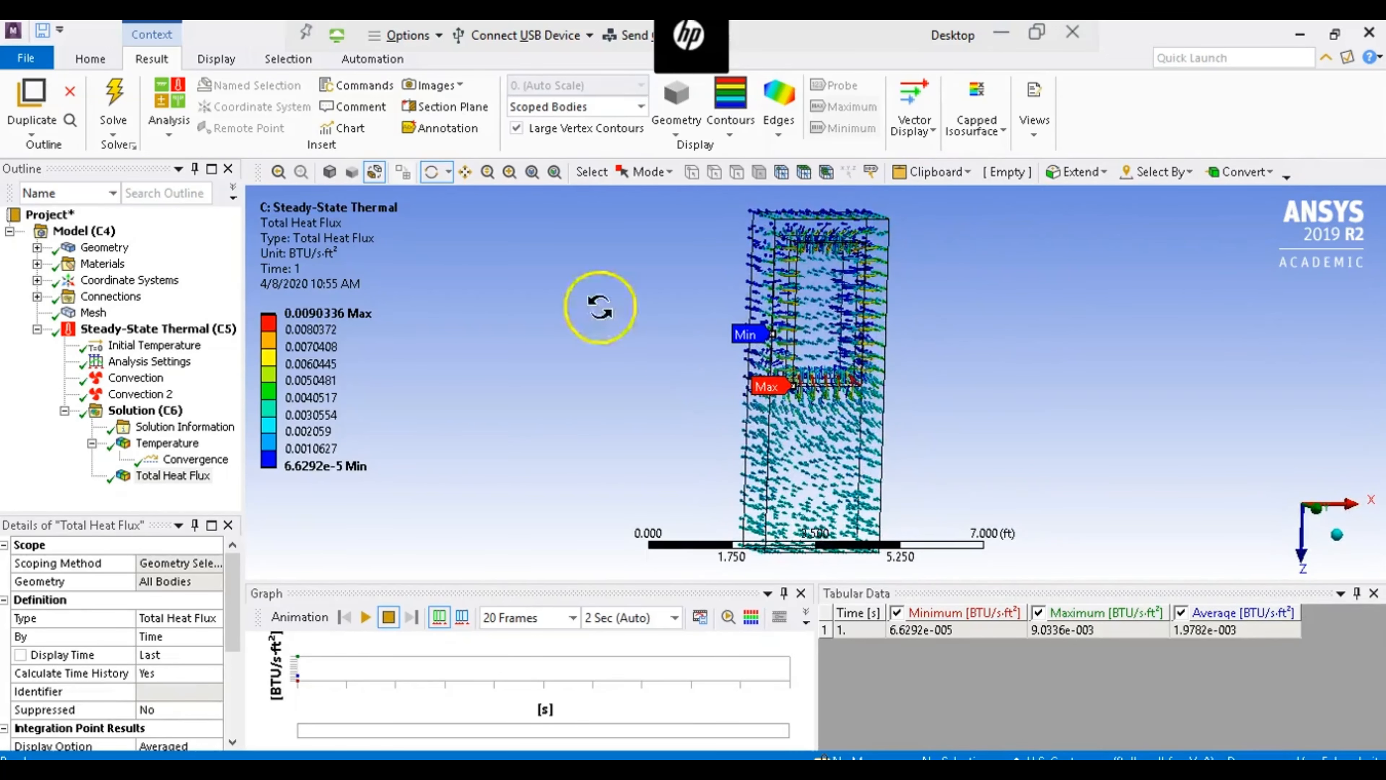
pyautogui.click(507, 176)
pyautogui.moveTo(710, 239); pyautogui.dragTo(959, 446)
pyautogui.click(431, 172)
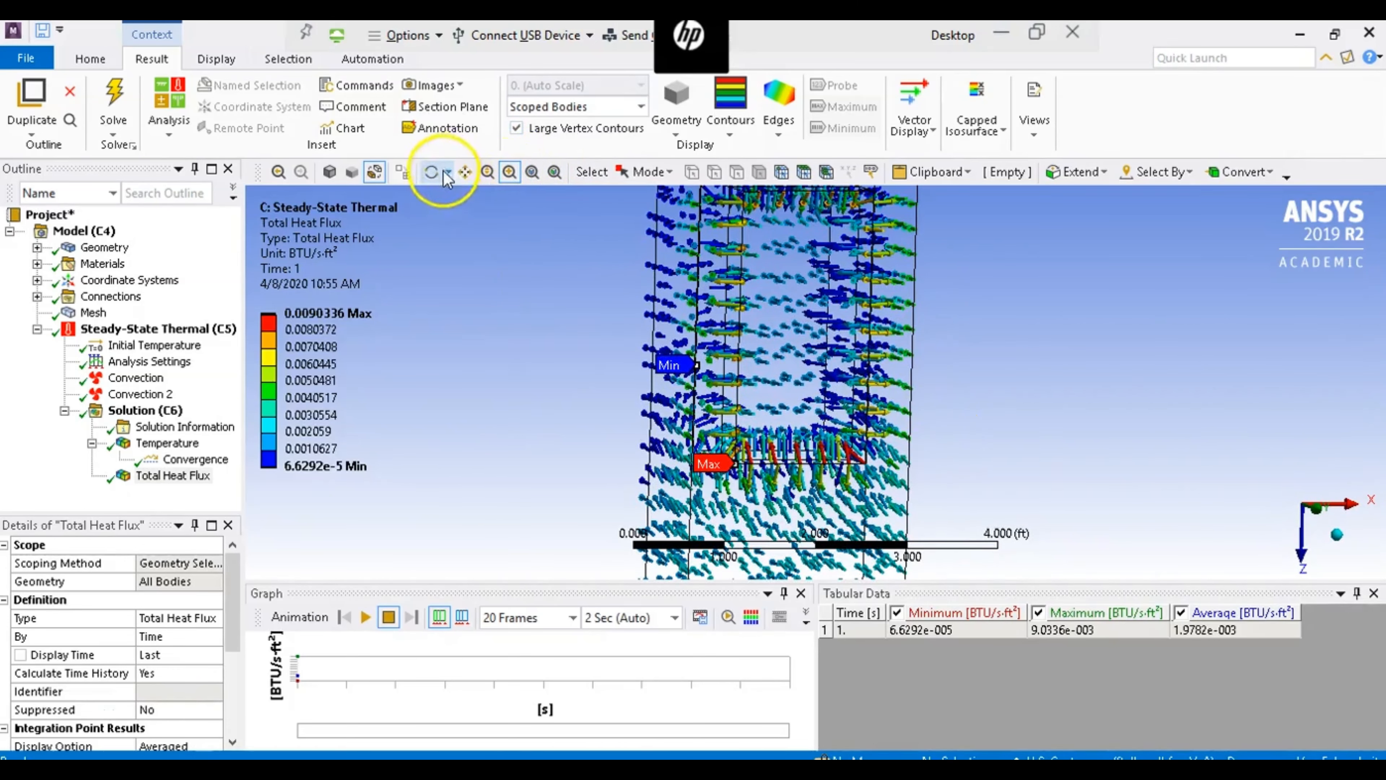
pyautogui.moveTo(736, 345); pyautogui.dragTo(811, 339)
pyautogui.moveTo(910, 260); pyautogui.dragTo(873, 351)
pyautogui.click(366, 618)
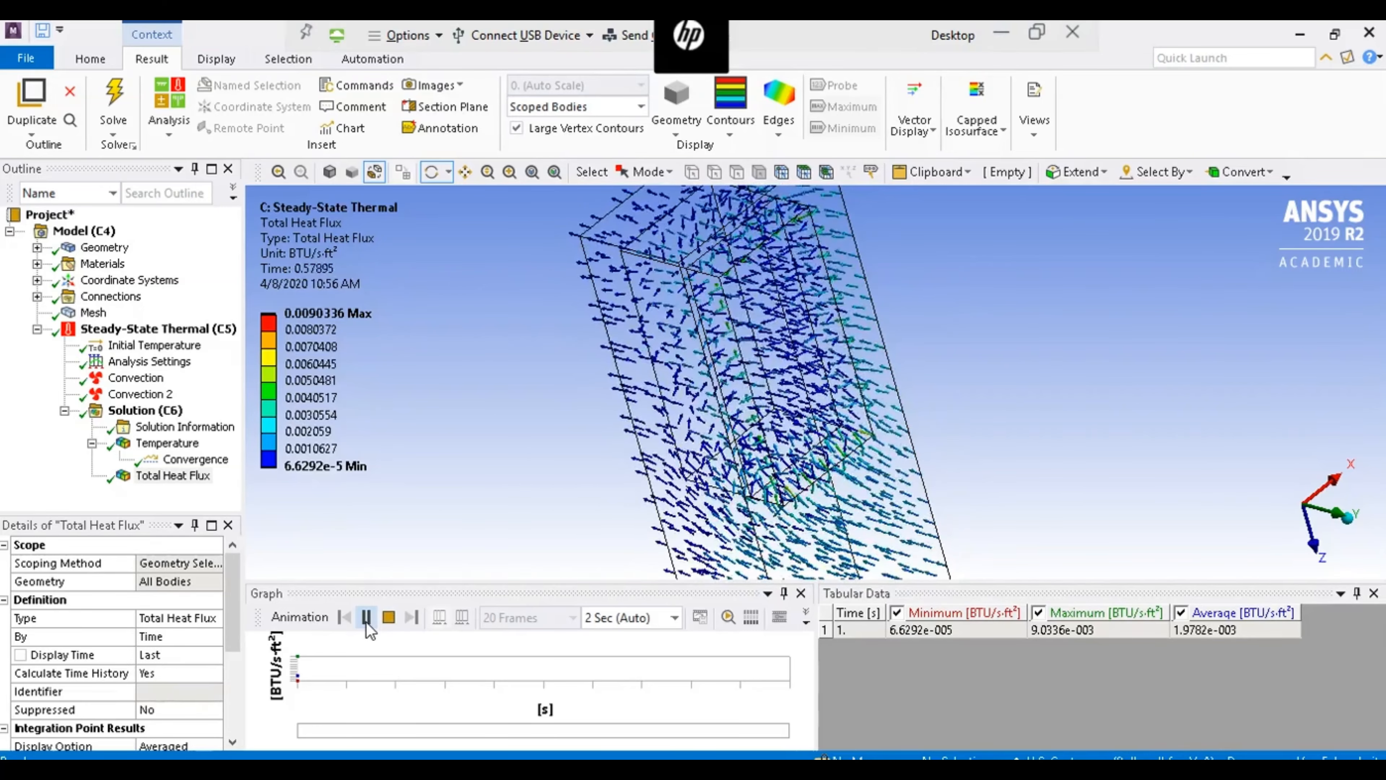
pyautogui.click(713, 413)
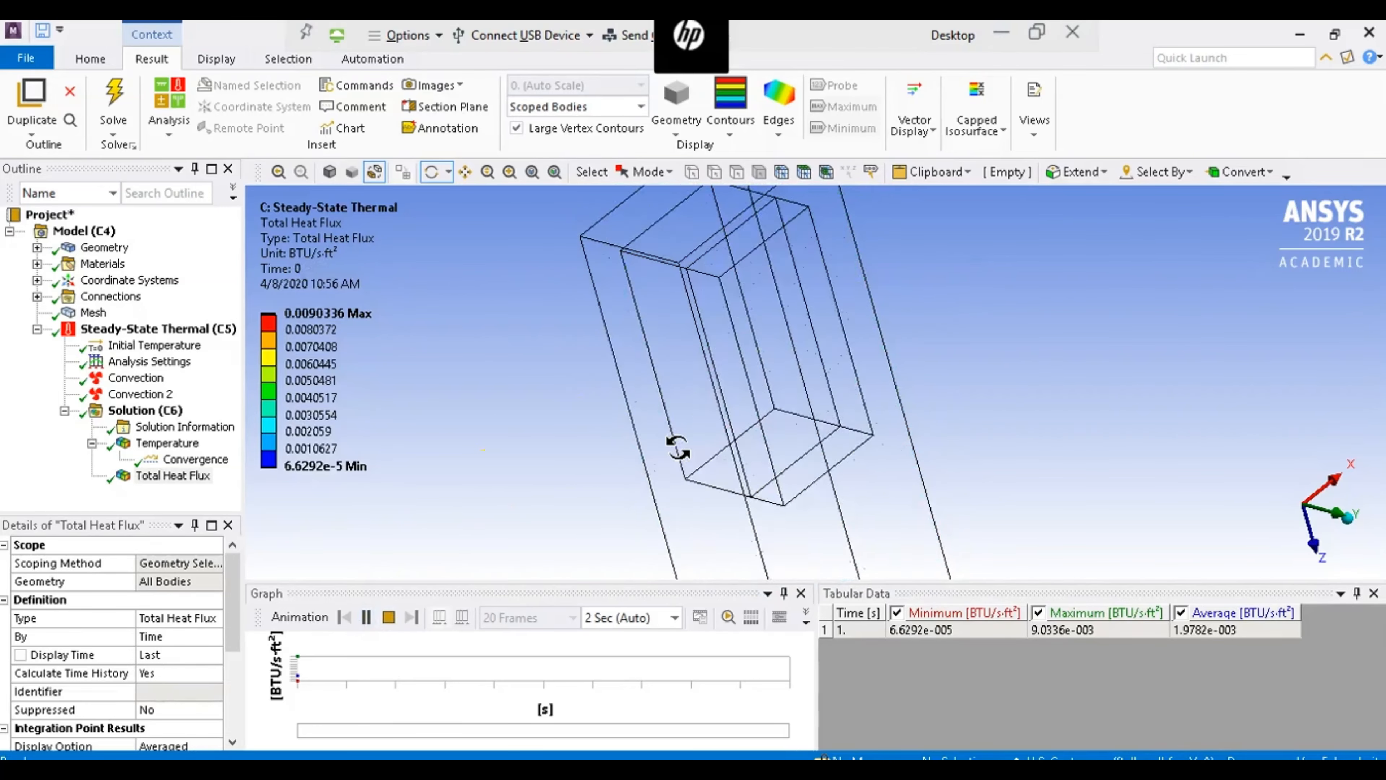